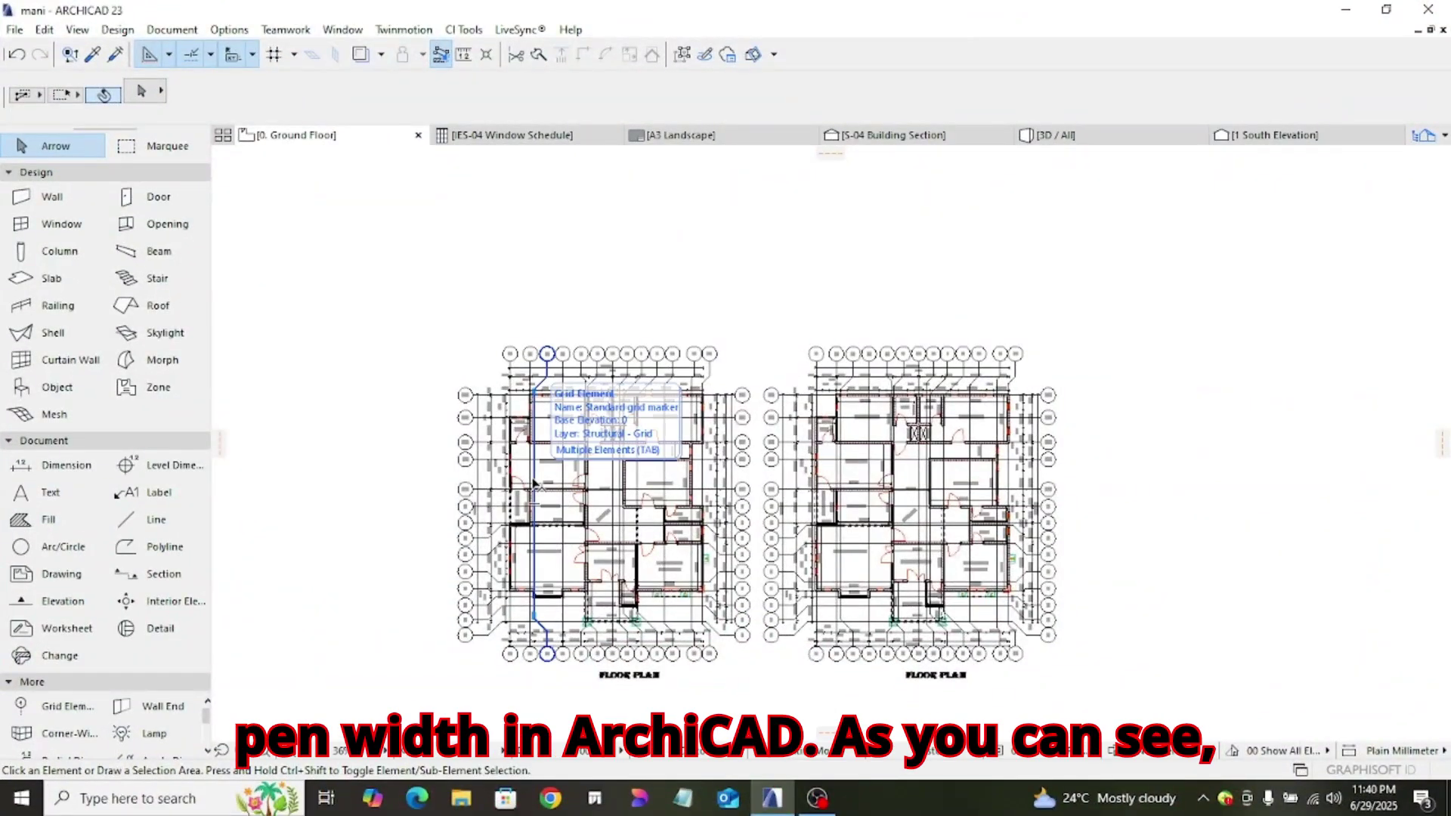
- Zoom and pan around both floor plans to bring their lower rooms into view
scroll(534, 484, up, 4)
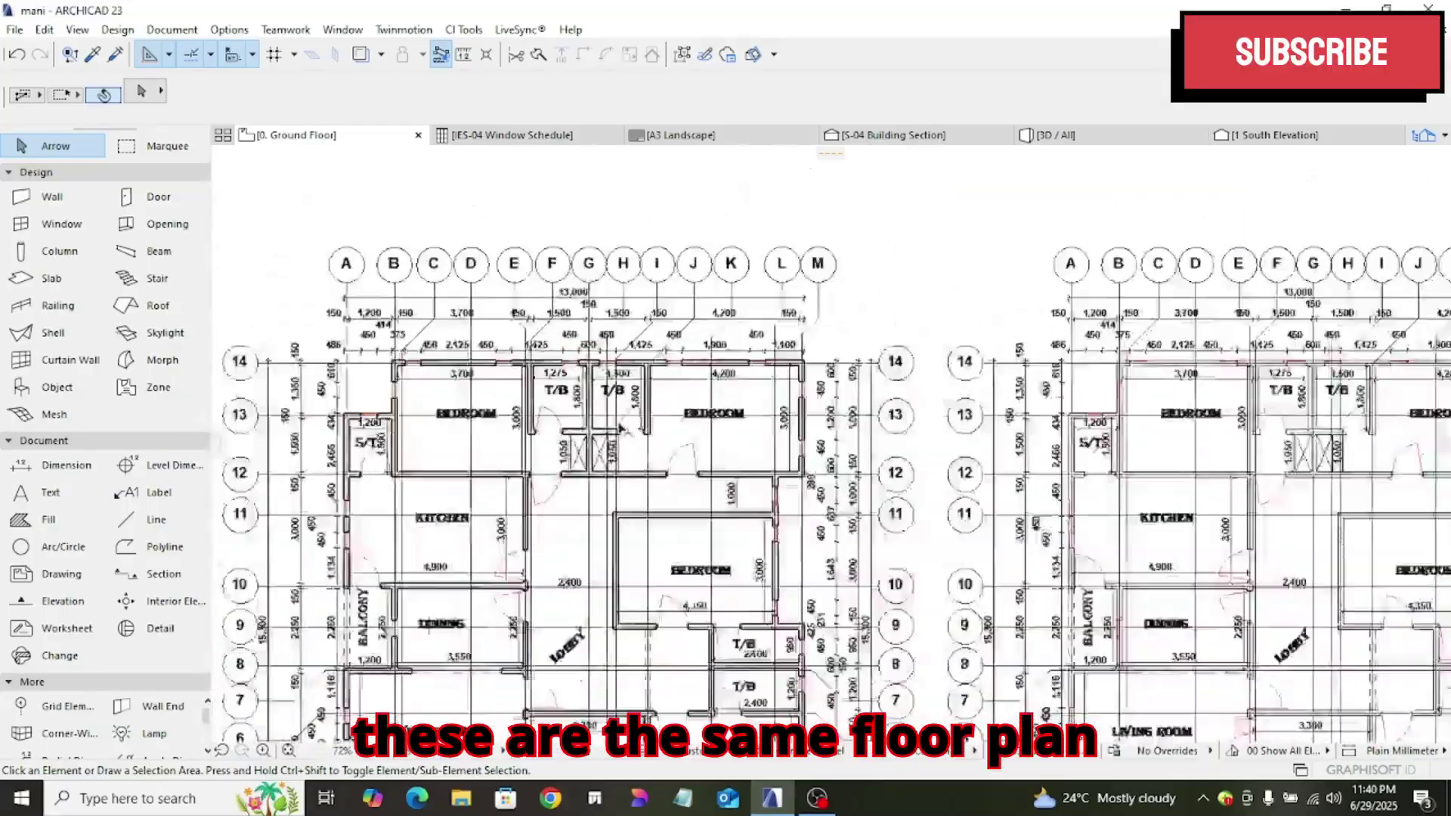
scroll(622, 428, down, 4)
scroll(631, 375, up, 7)
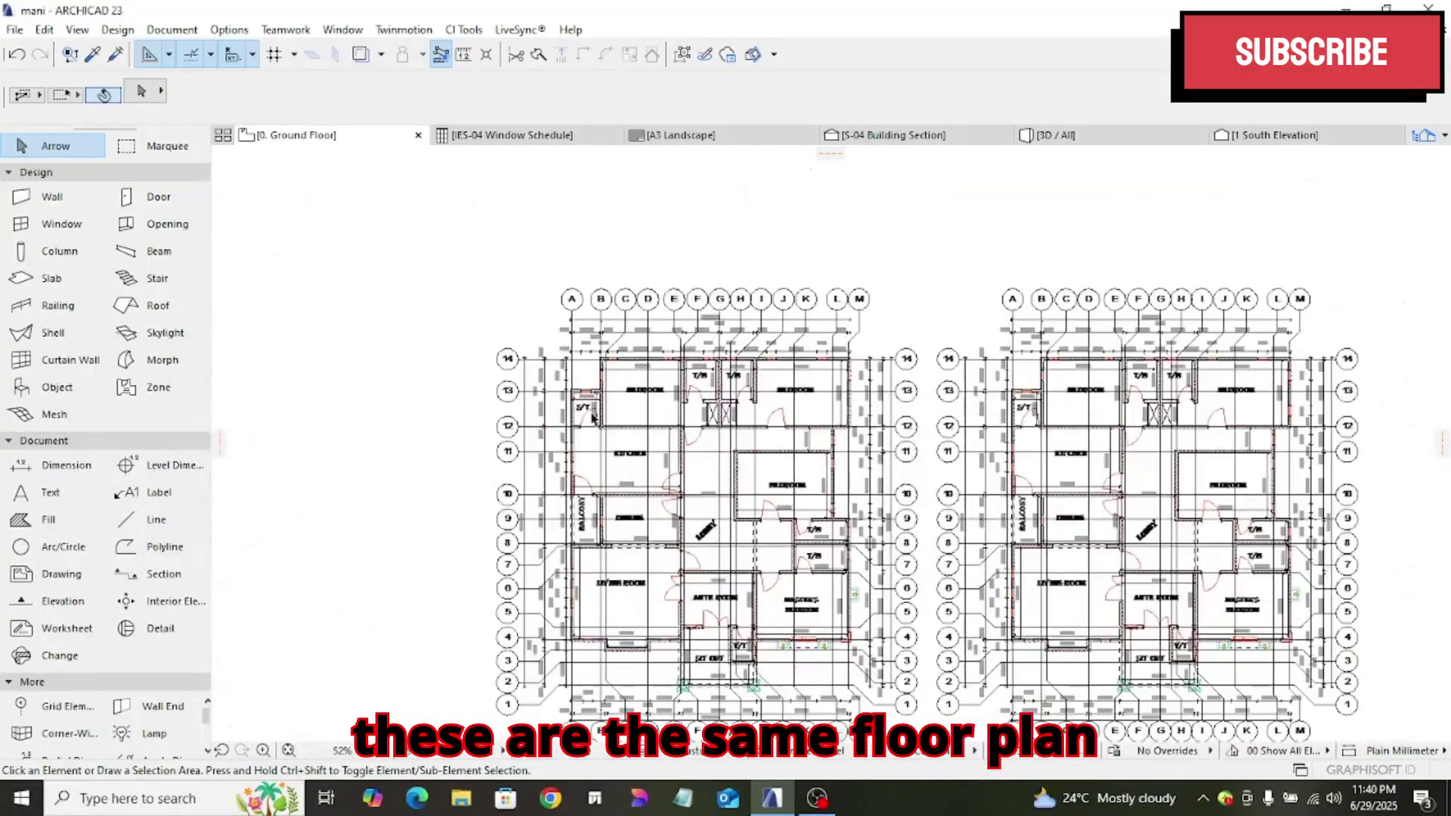
scroll(812, 472, down, 3)
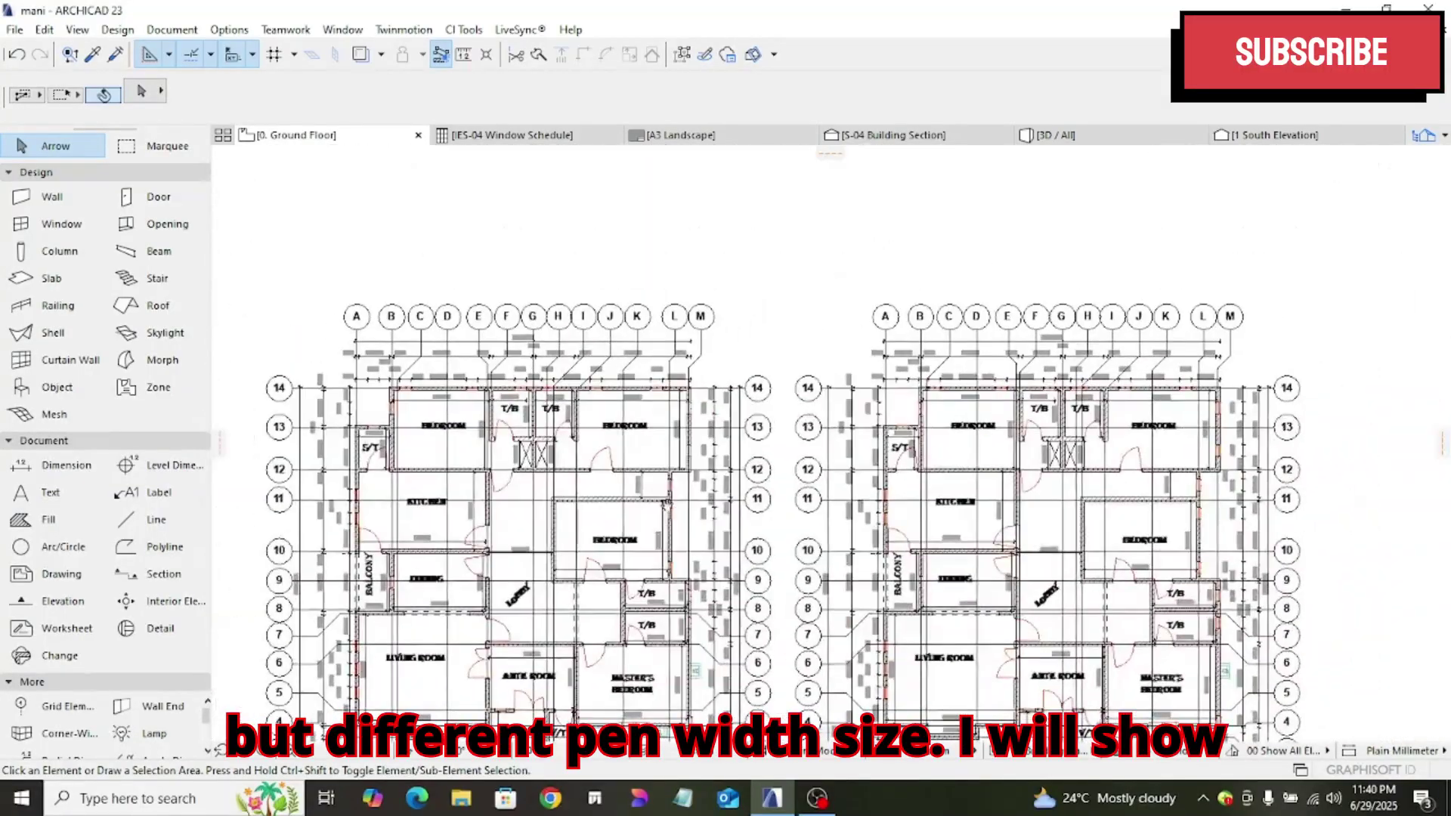
scroll(656, 455, up, 7)
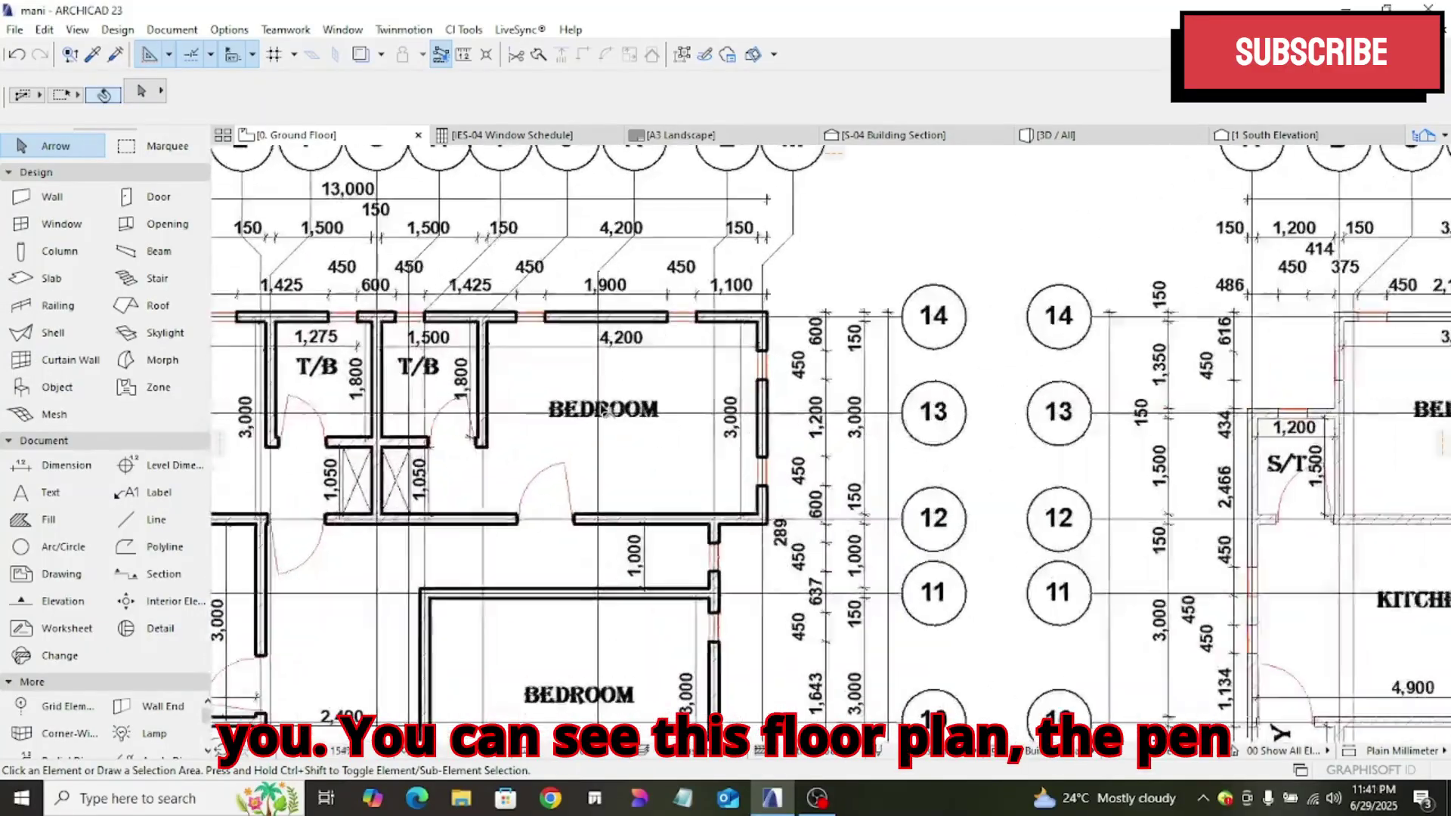
scroll(871, 427, down, 4)
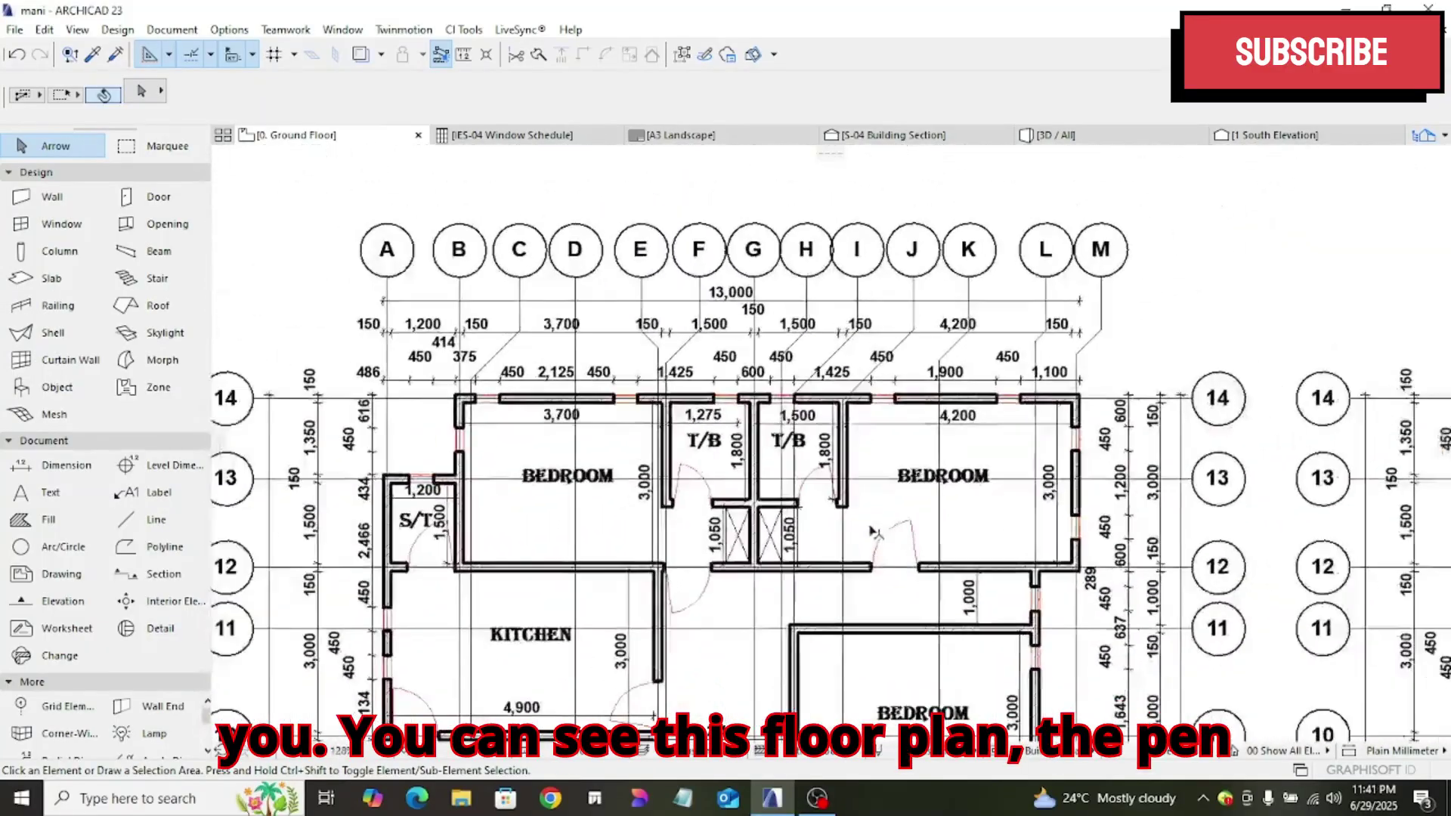
scroll(818, 255, up, 3)
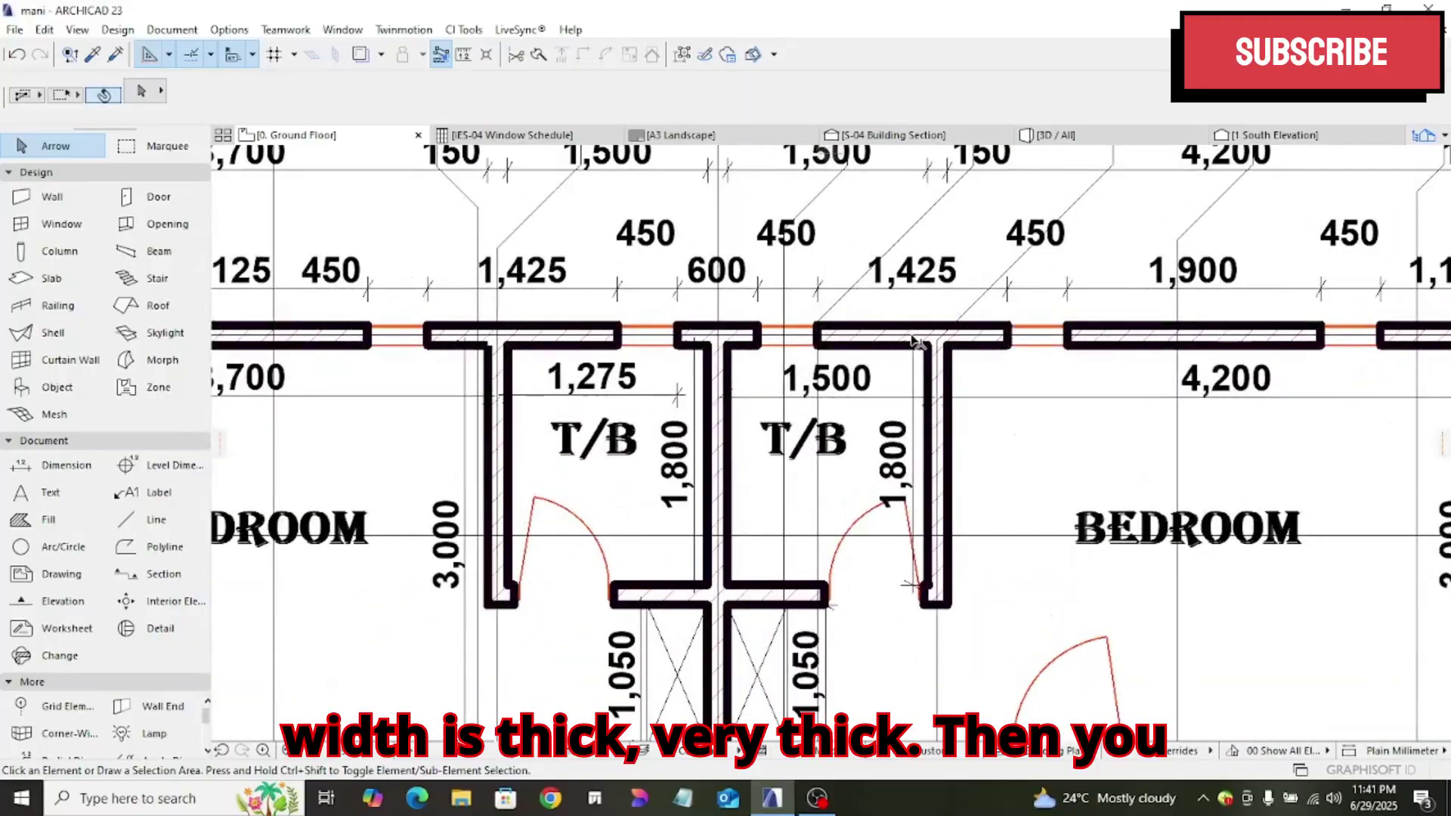
scroll(916, 341, down, 6)
scroll(827, 390, up, 3)
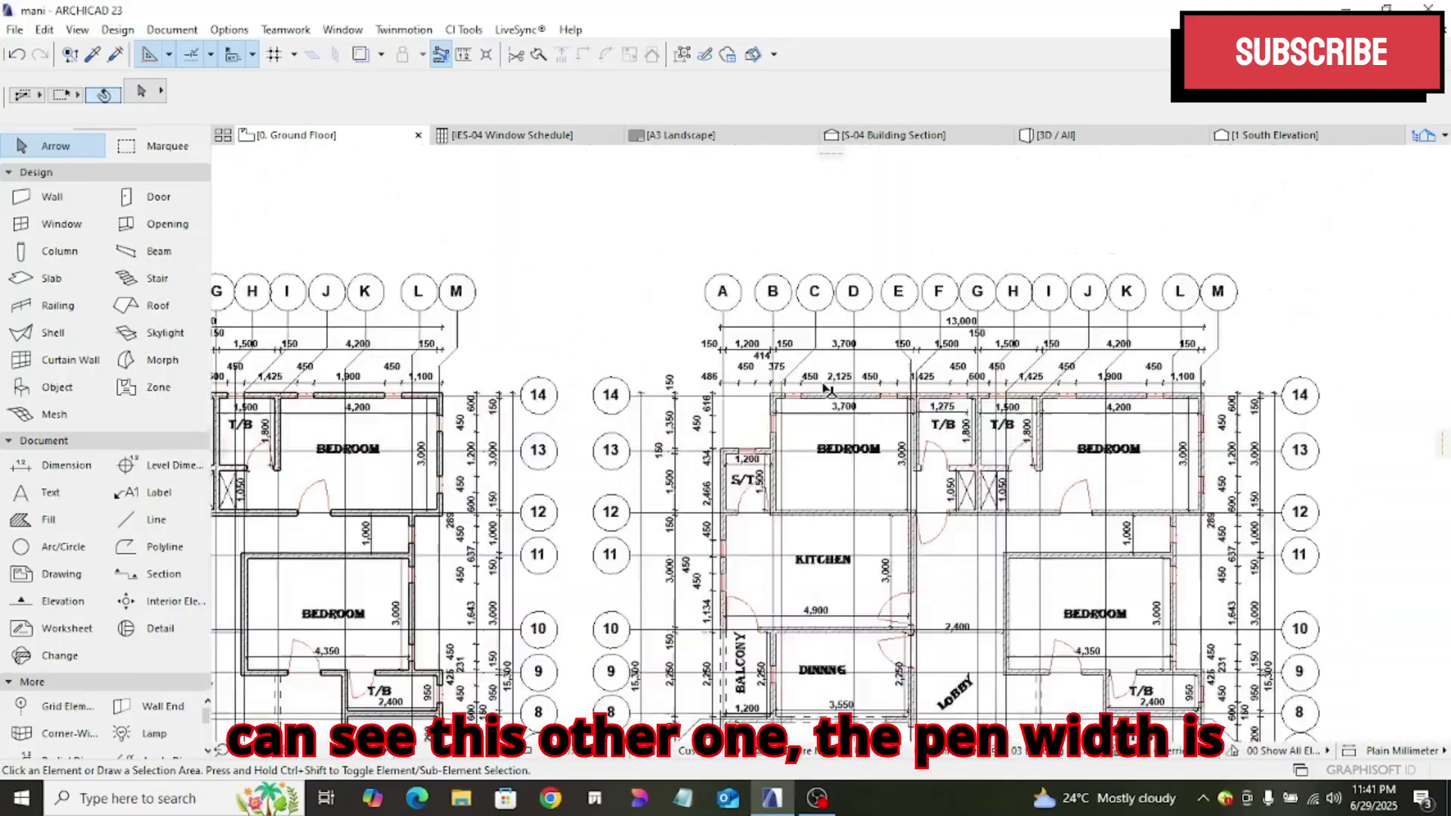
scroll(828, 389, up, 6)
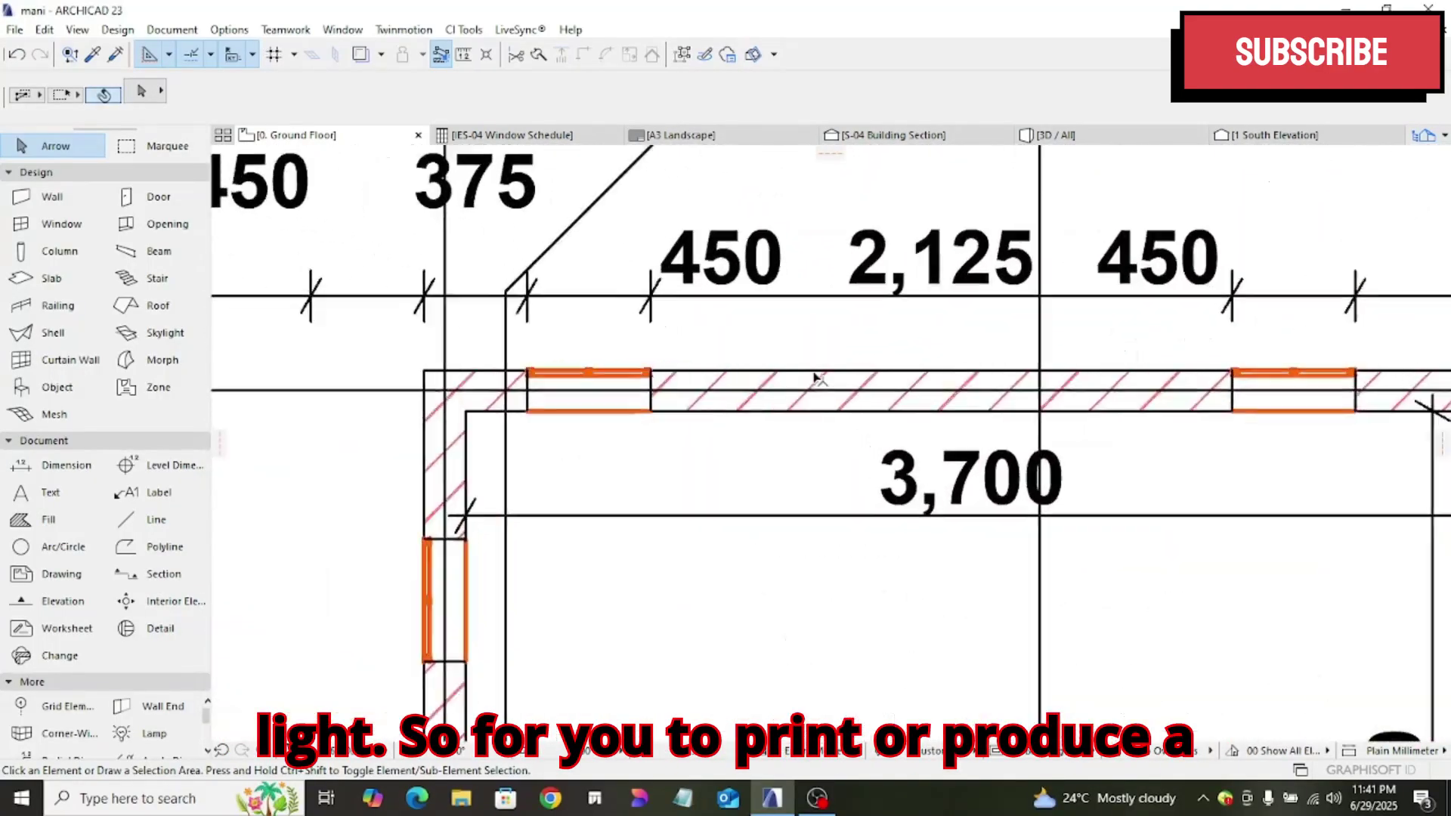
scroll(814, 377, down, 6)
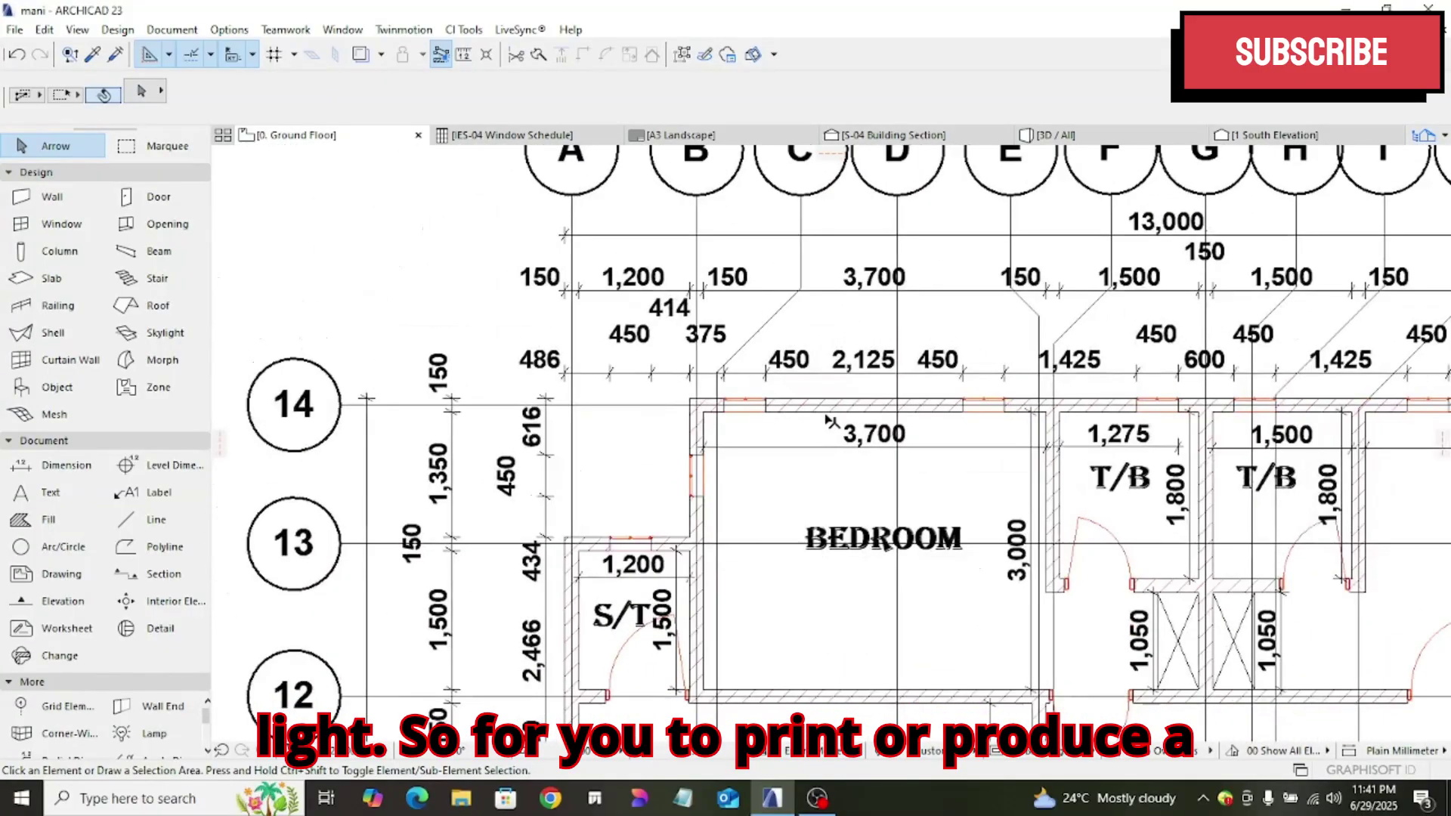
scroll(829, 420, down, 5)
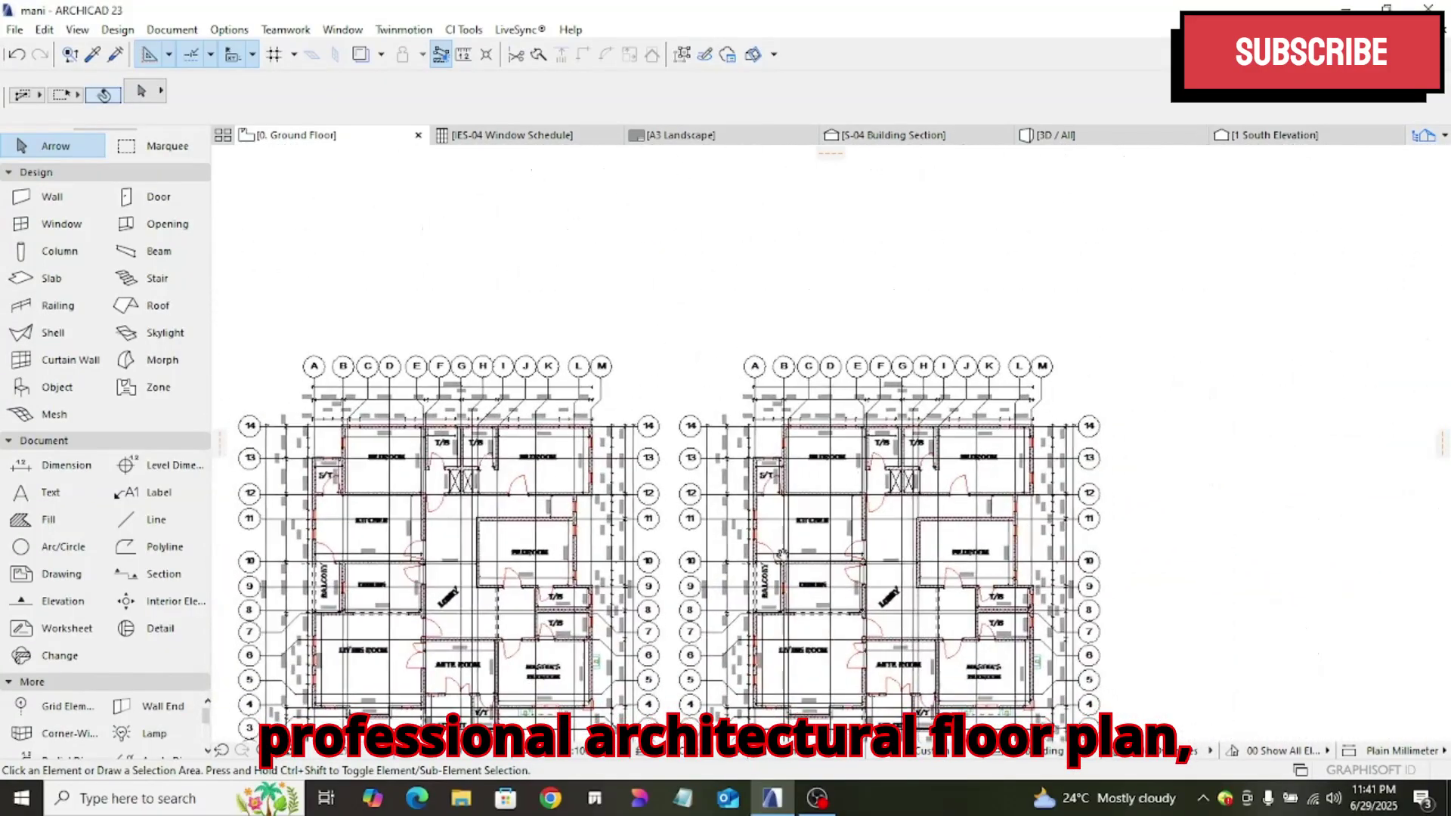
middle_drag(781, 554, 808, 409)
scroll(683, 426, up, 8)
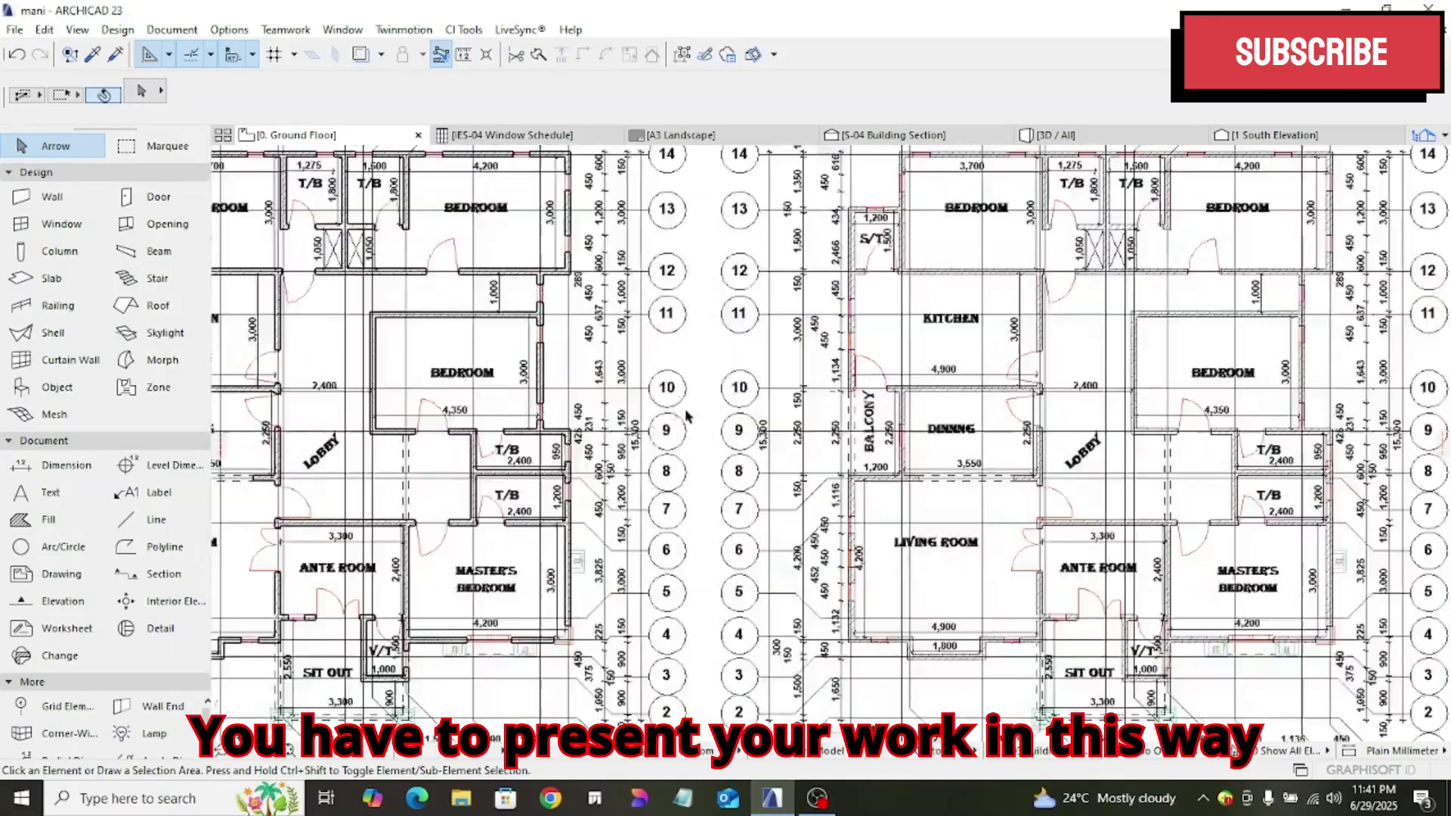
scroll(656, 456, up, 5)
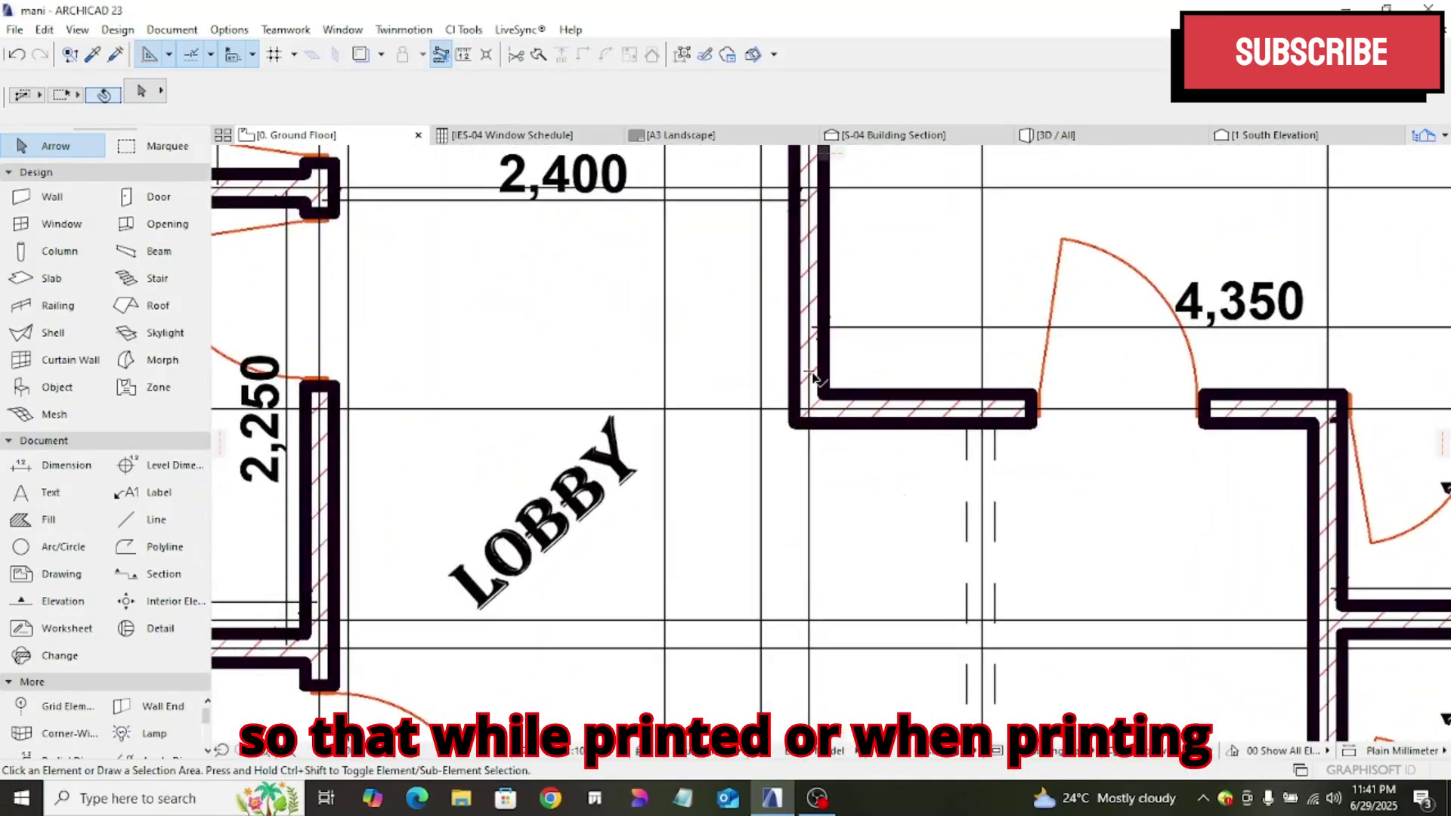
scroll(839, 389, down, 10)
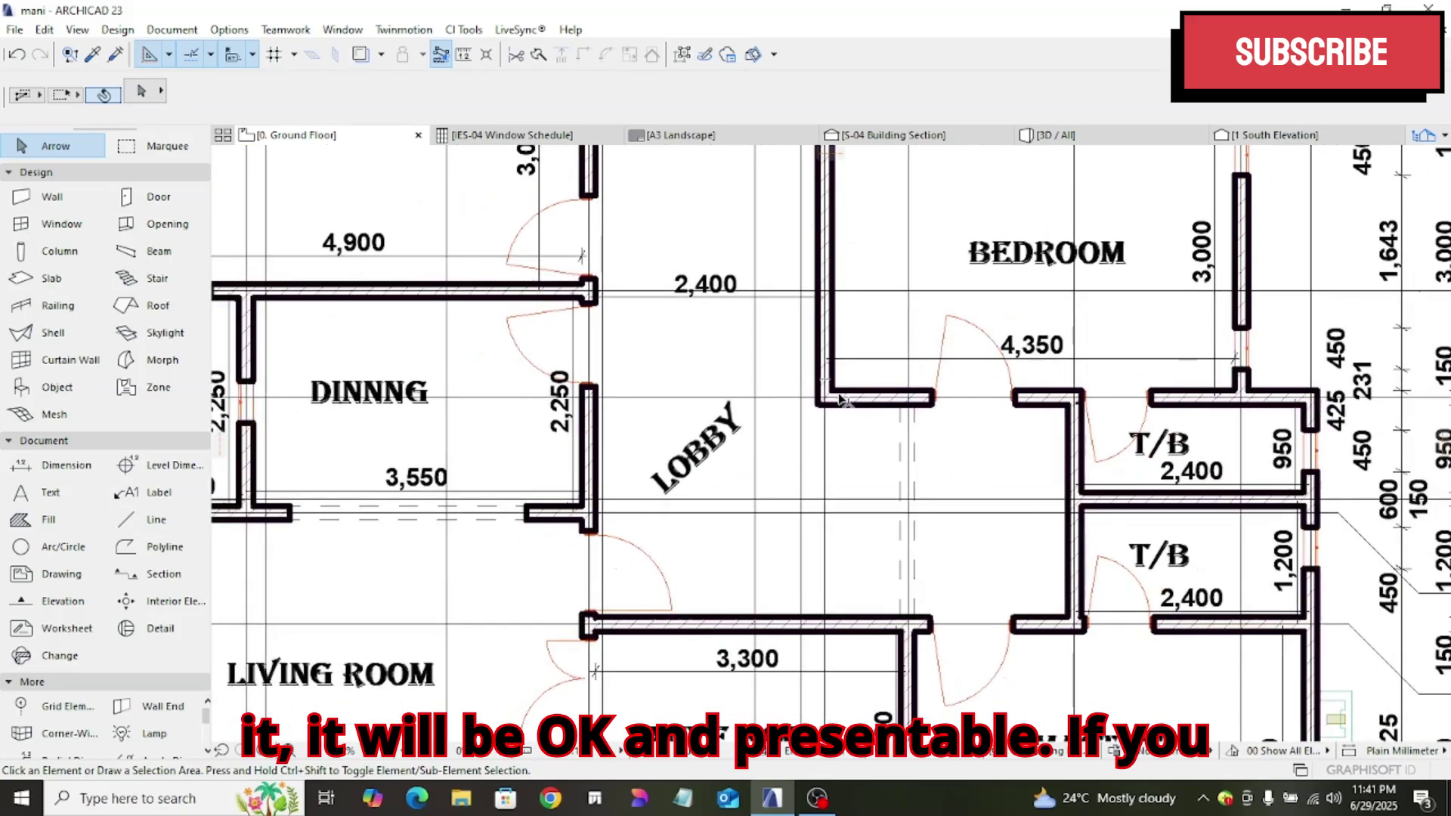
scroll(841, 398, down, 5)
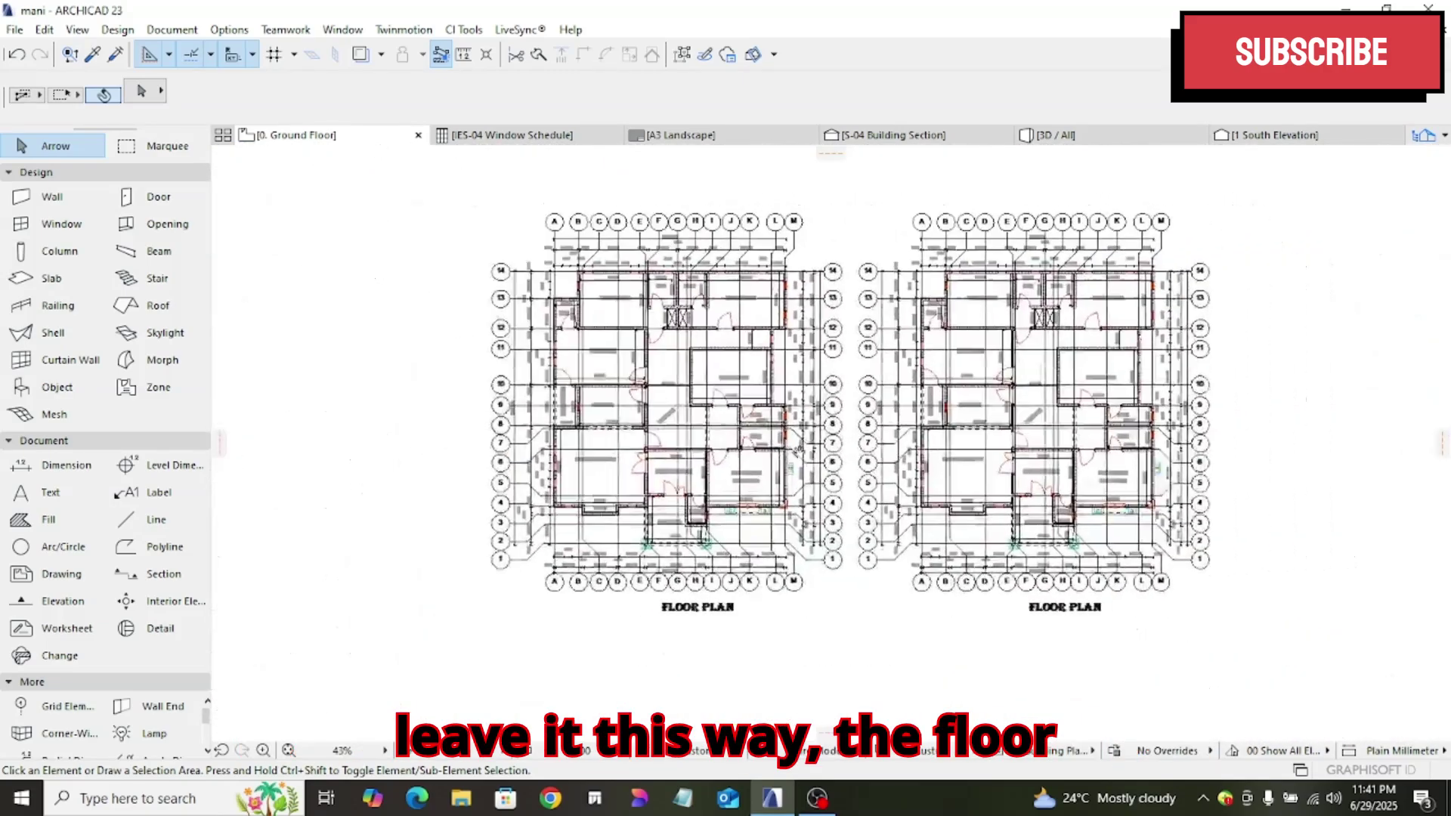
scroll(848, 389, up, 8)
scroll(855, 287, up, 5)
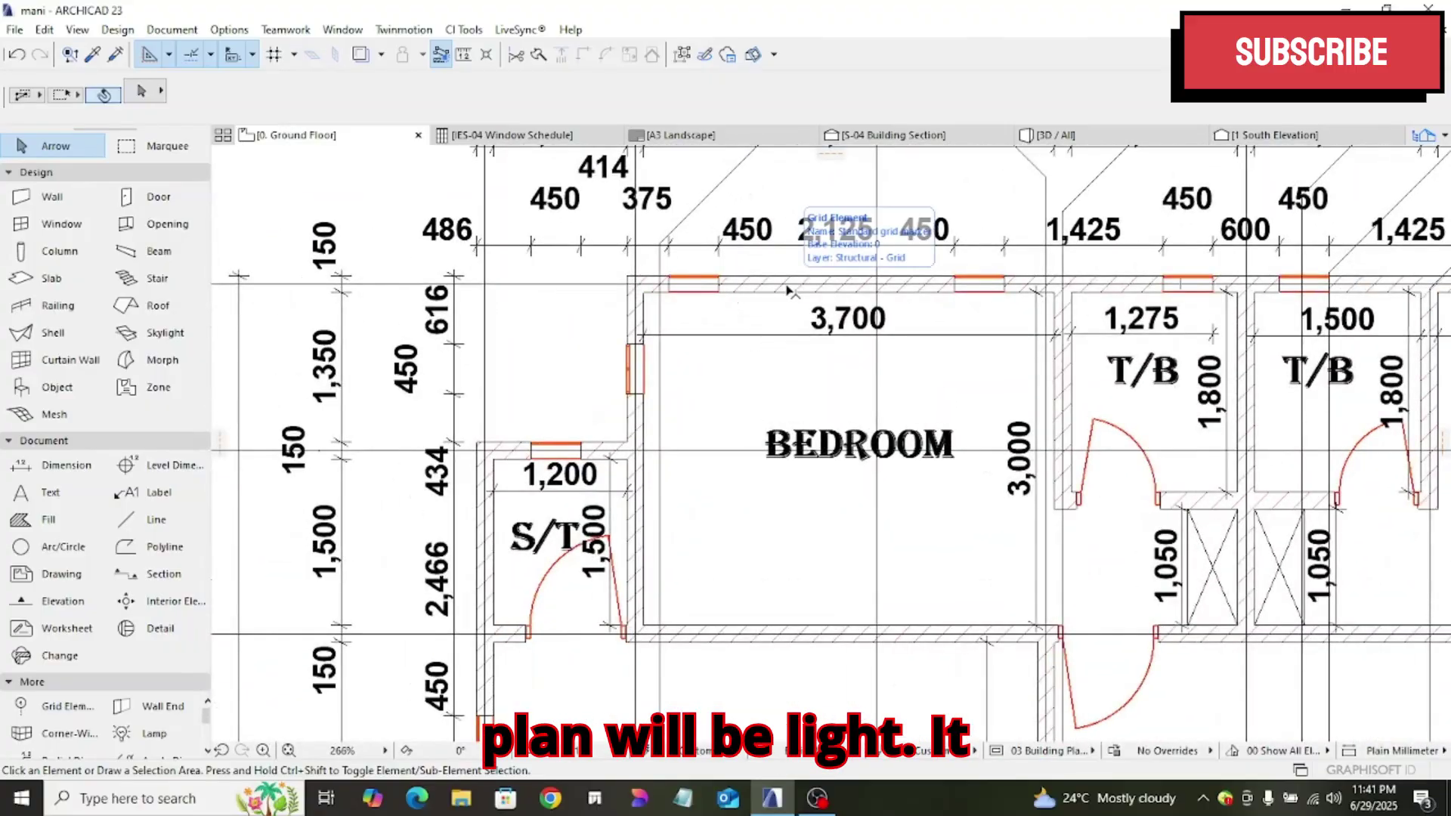
scroll(787, 289, up, 2)
scroll(765, 295, down, 8)
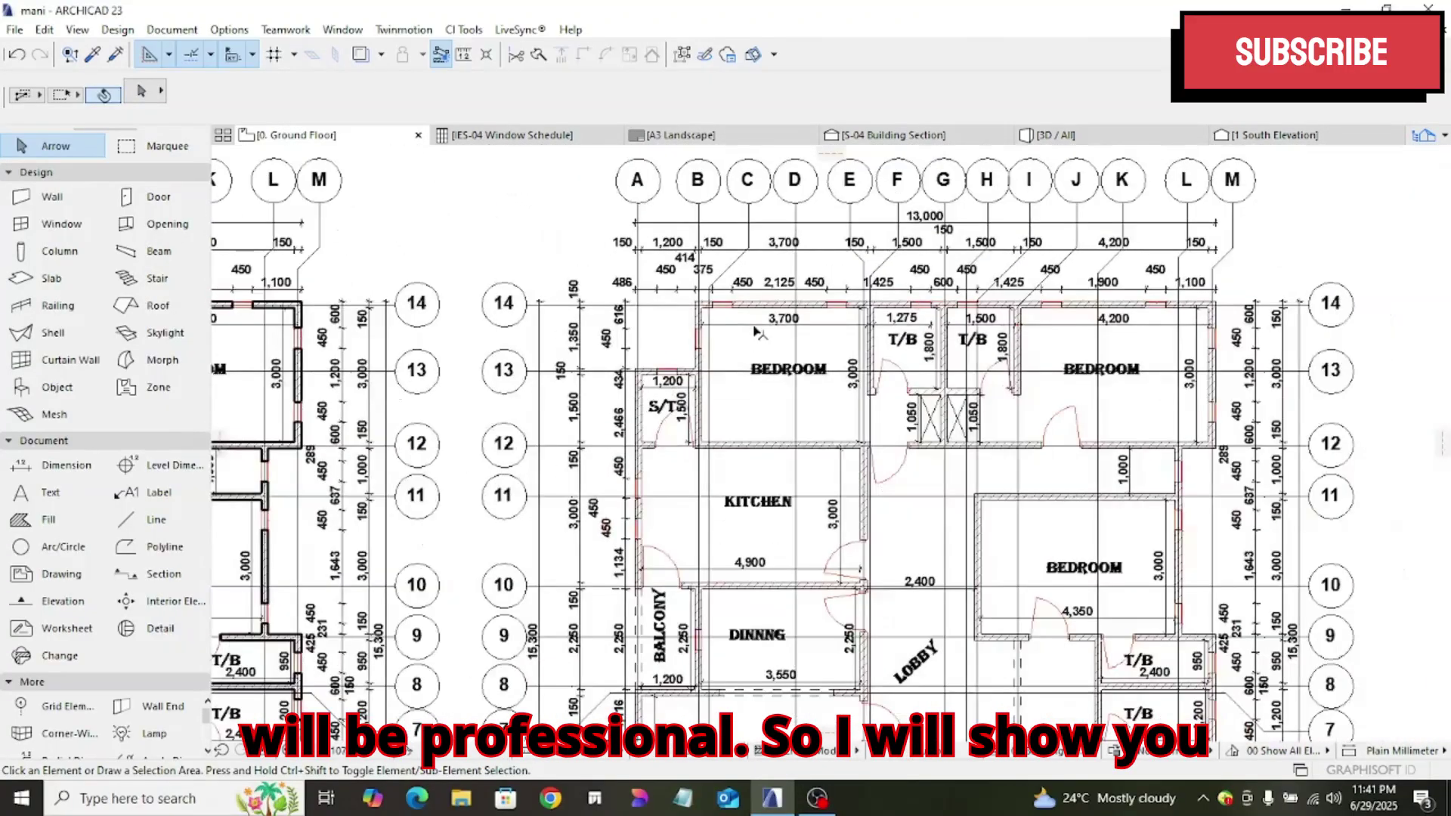
scroll(758, 336, down, 5)
scroll(597, 344, down, 1)
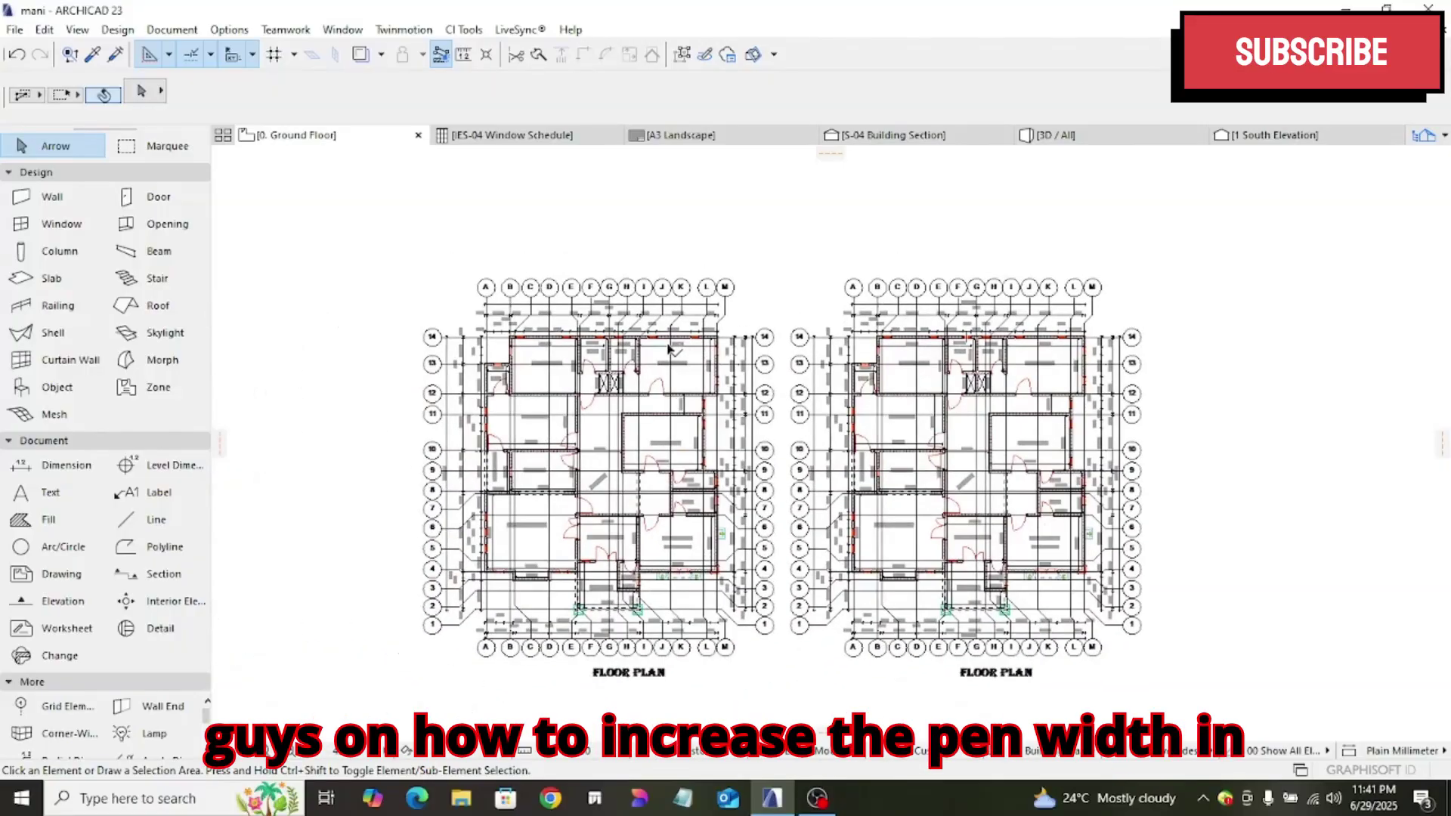
scroll(668, 347, up, 2)
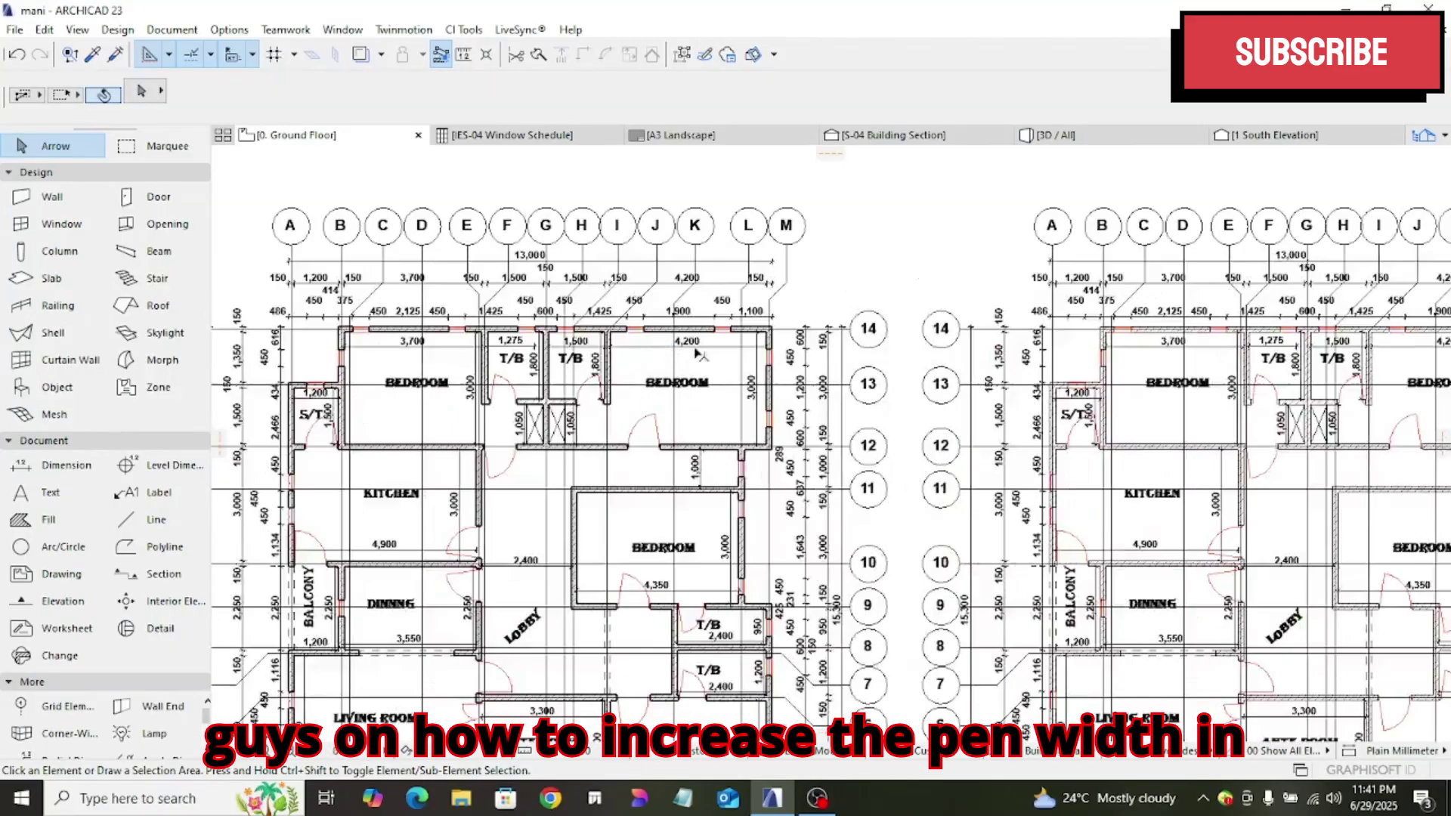
scroll(695, 323, up, 1)
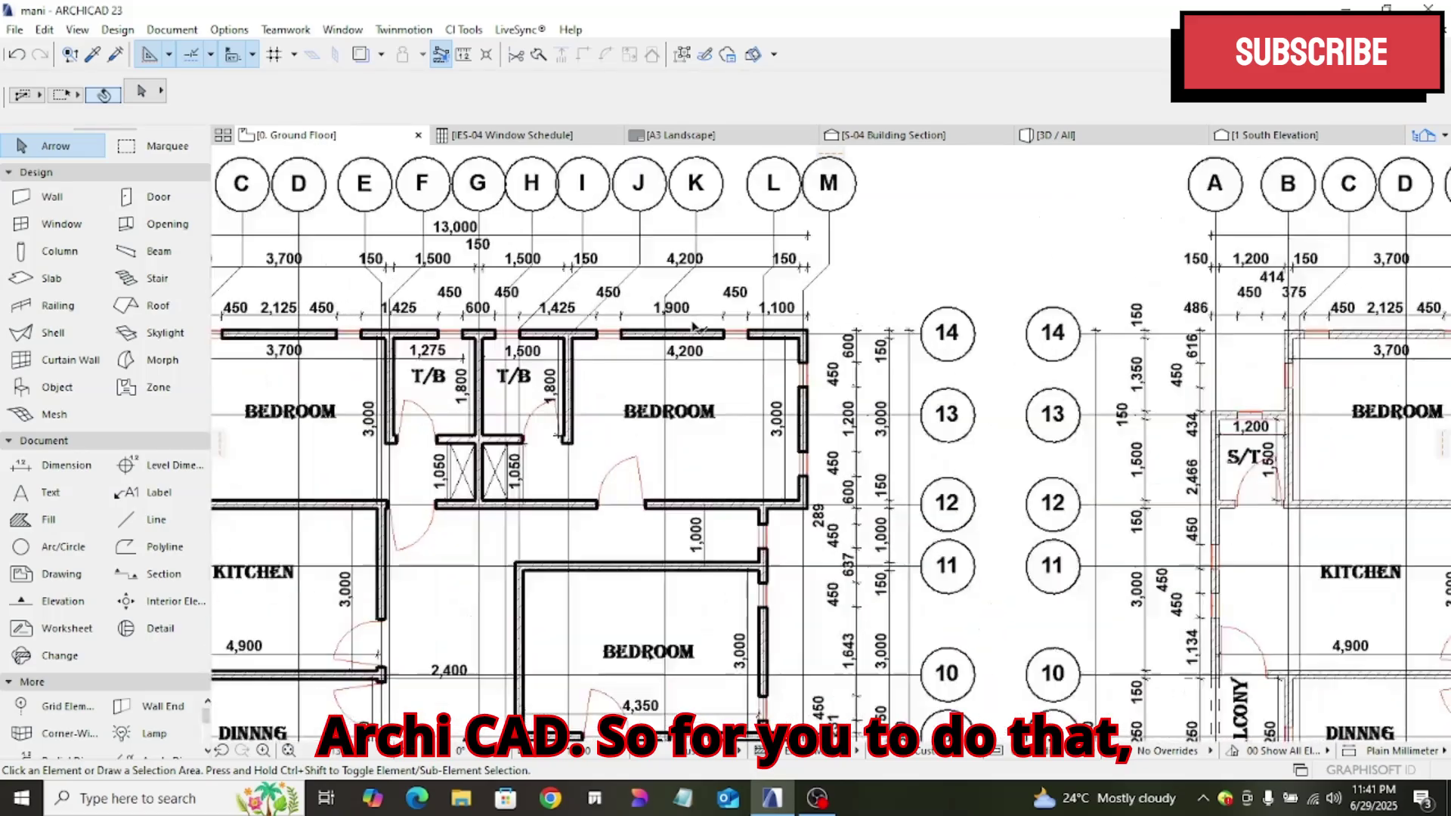
scroll(694, 325, up, 1)
scroll(694, 325, down, 5)
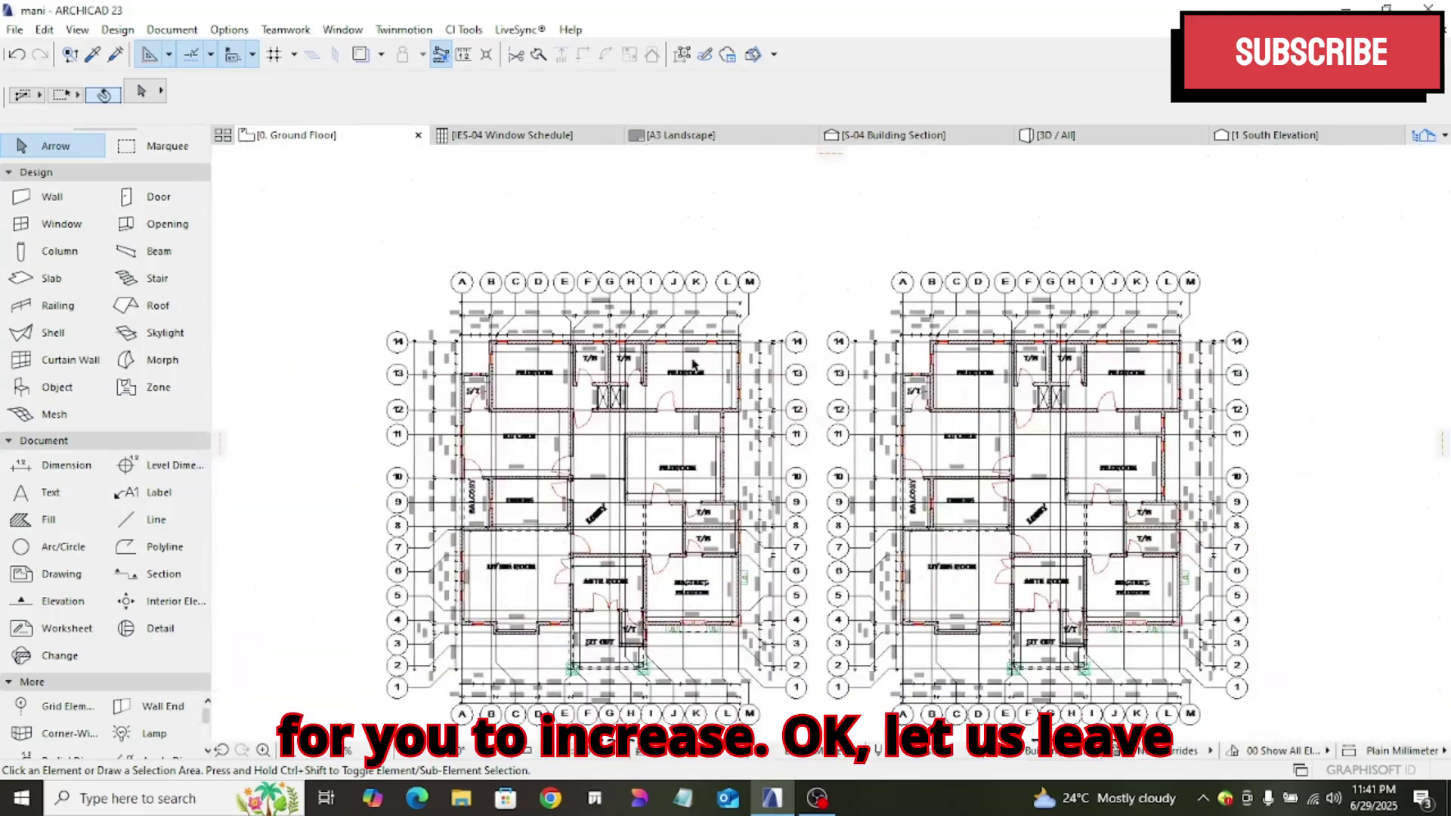
scroll(694, 364, down, 3)
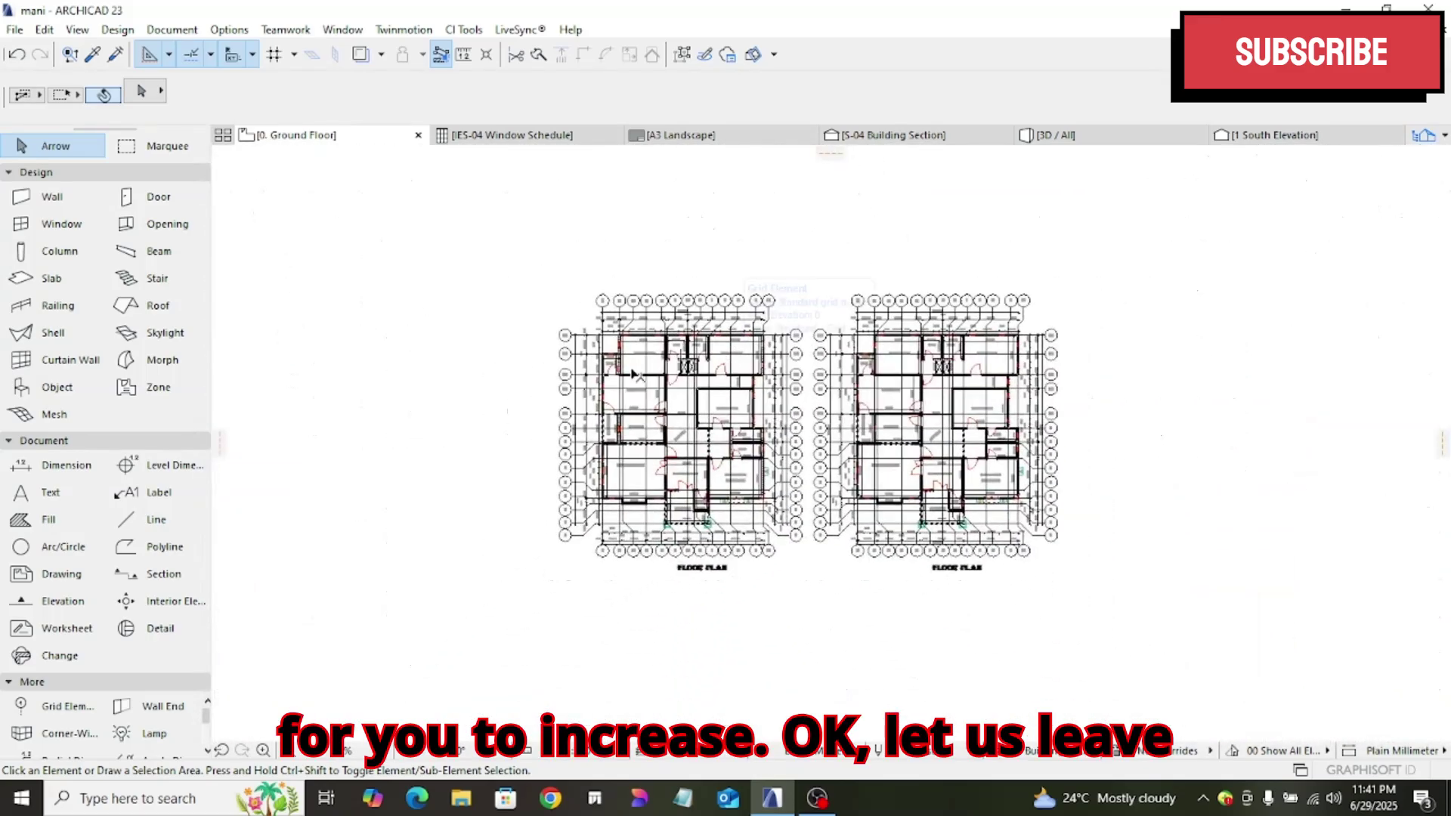
scroll(634, 373, up, 4)
scroll(693, 330, down, 1)
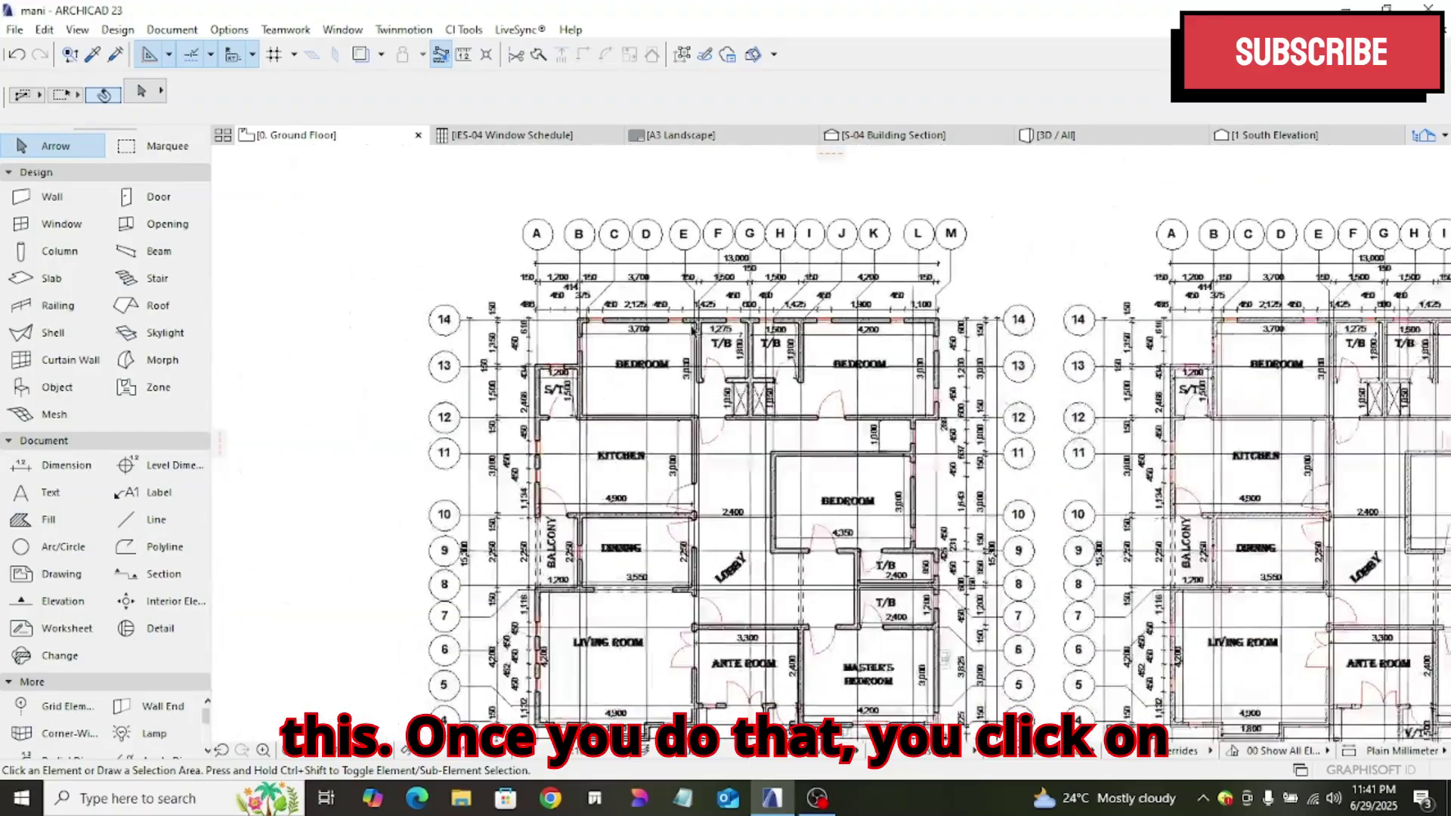
scroll(693, 329, down, 3)
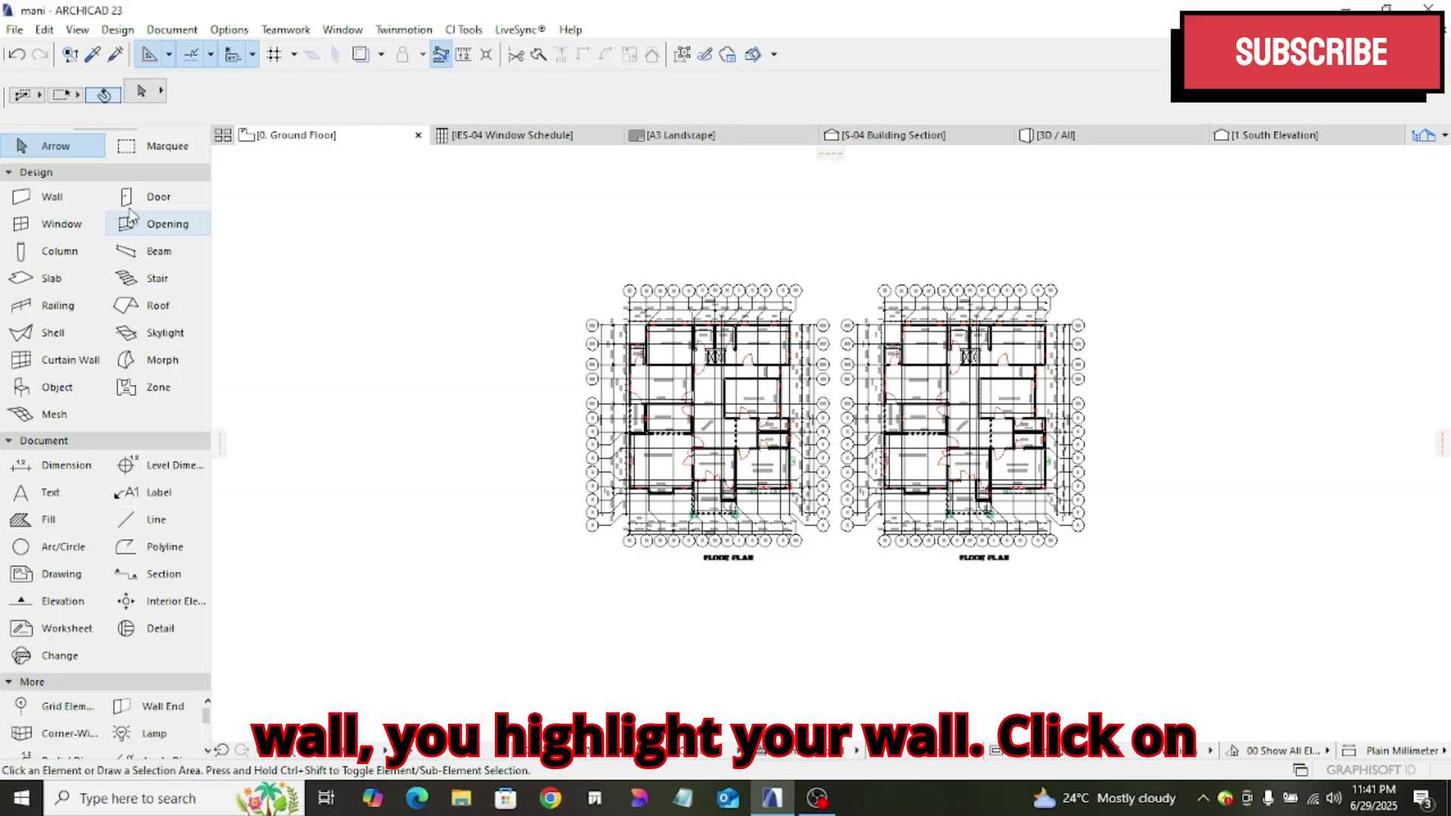
- Select every wall in both floor plans, then clear the selection
click(51, 196)
key(ctrl+a)
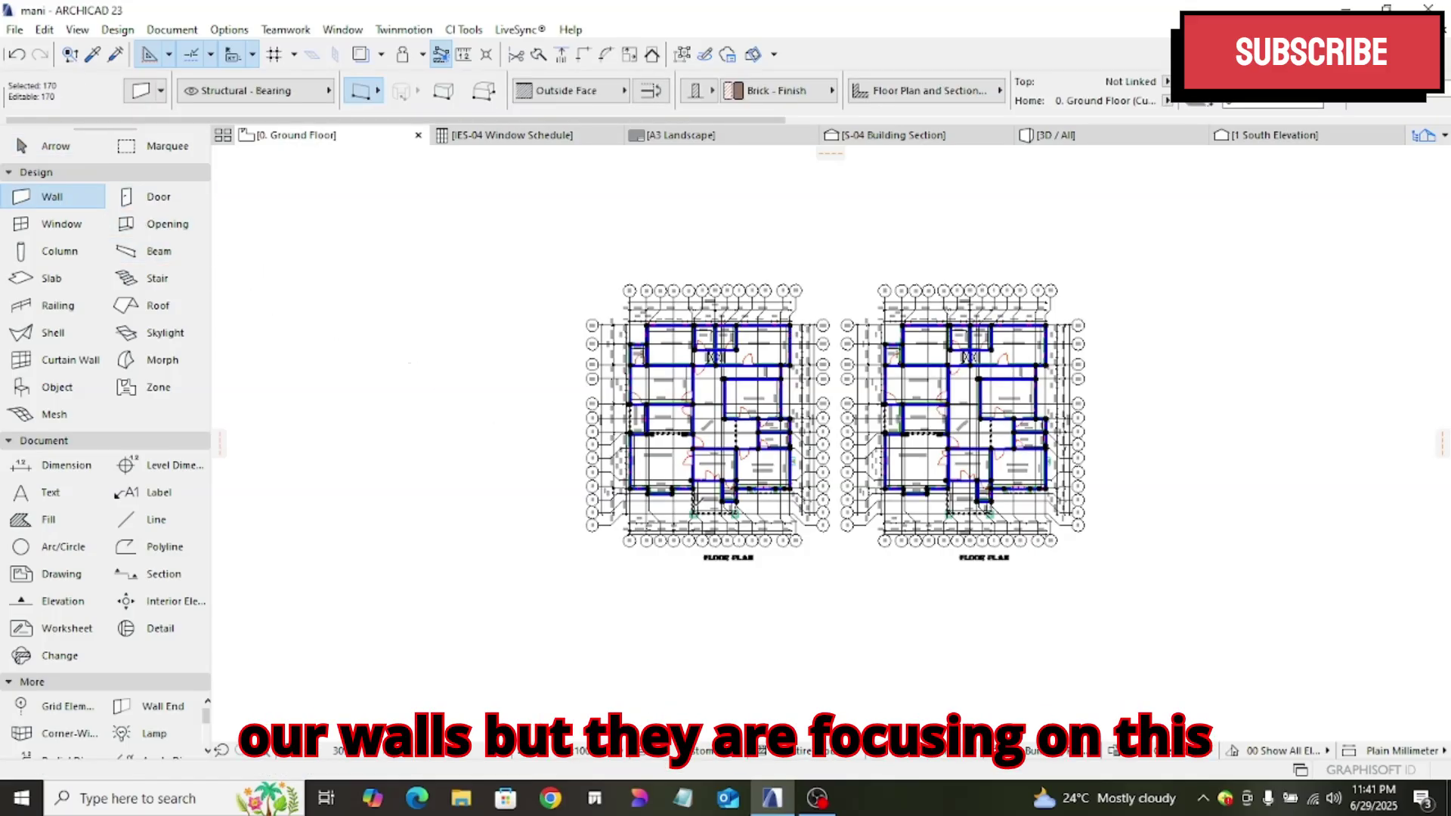
key(Escape)
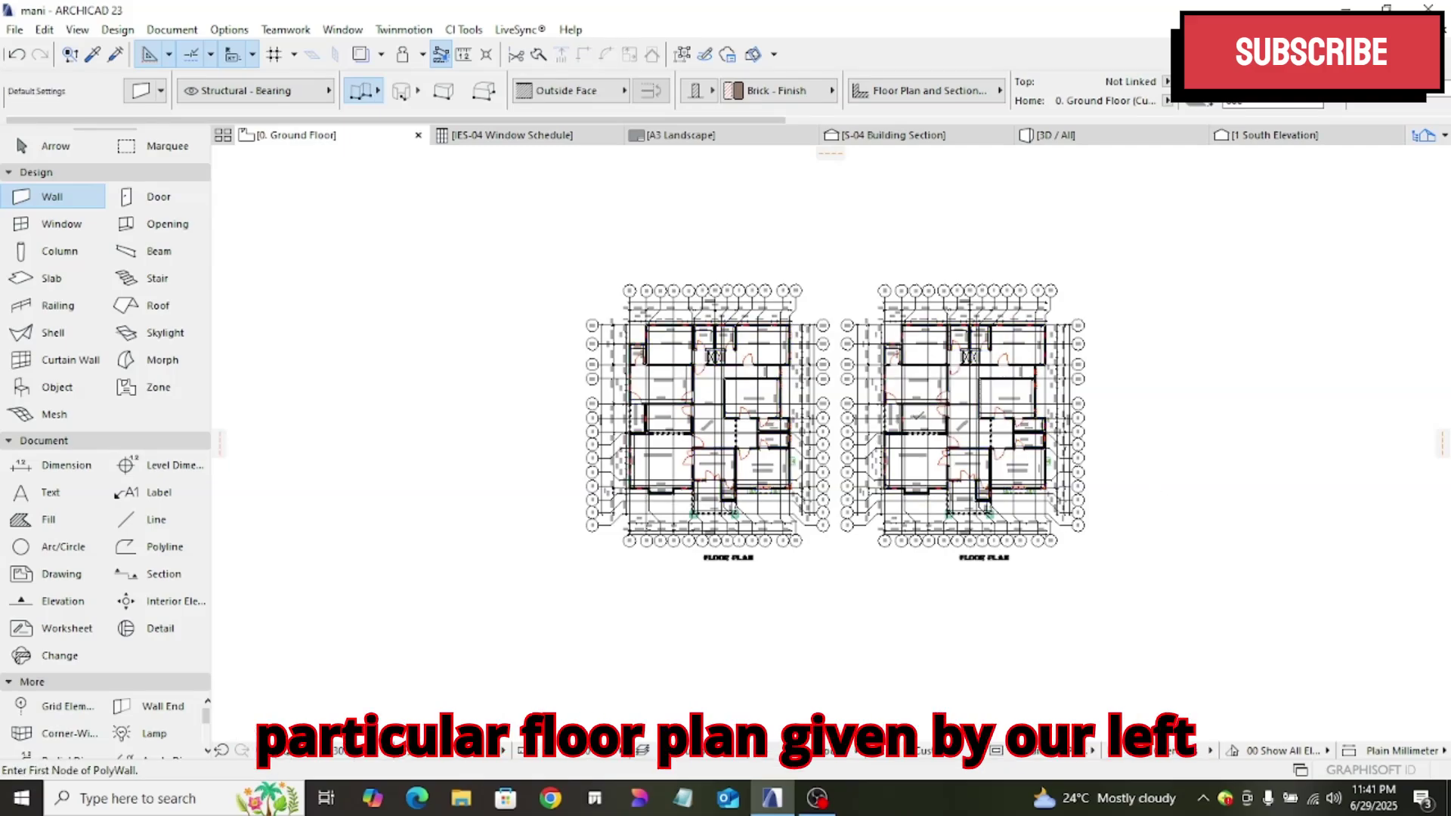
- Marquee the right floor plan and select only its 41 walls
scroll(935, 363, up, 5)
scroll(898, 390, down, 5)
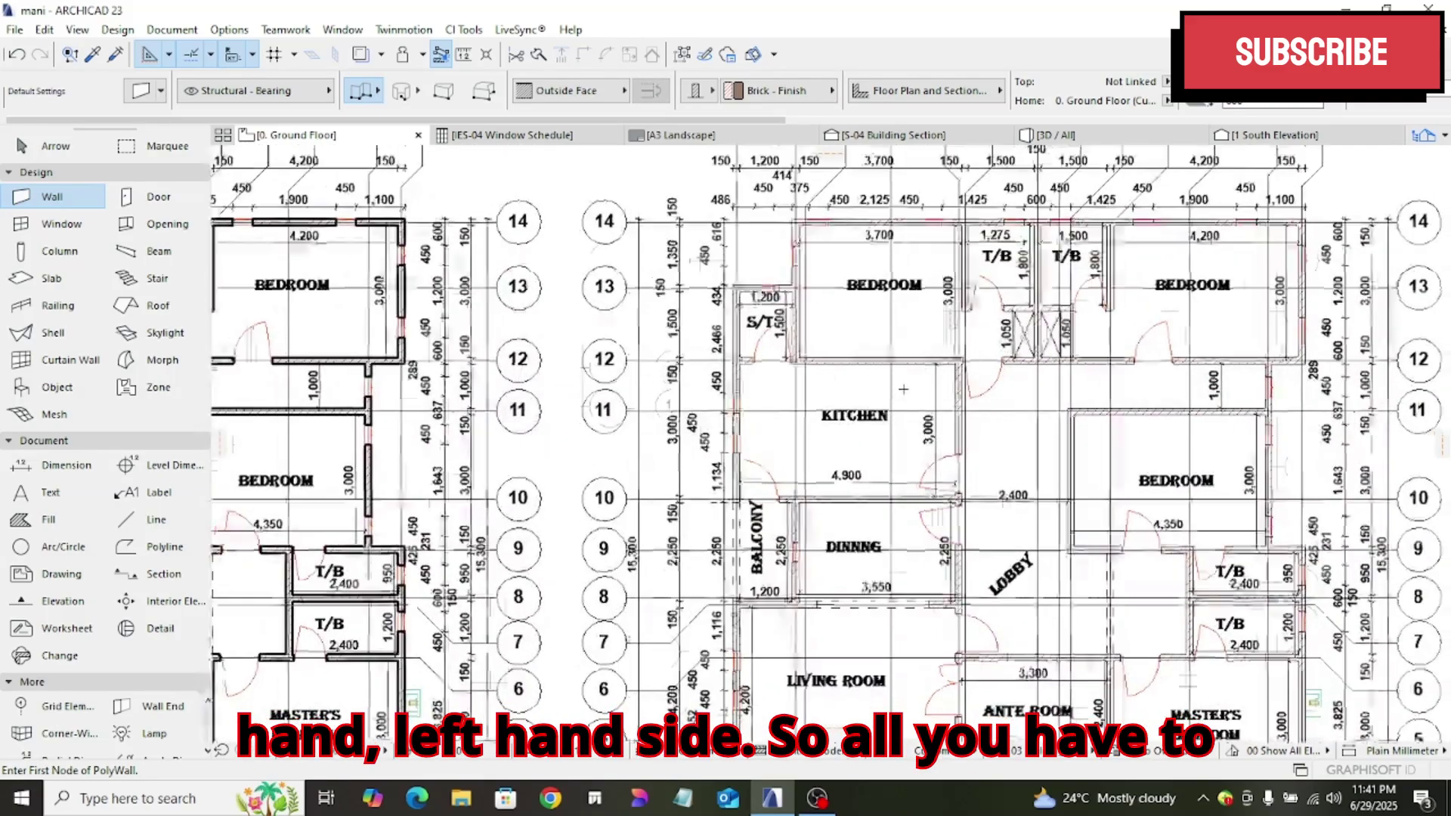
scroll(898, 391, down, 3)
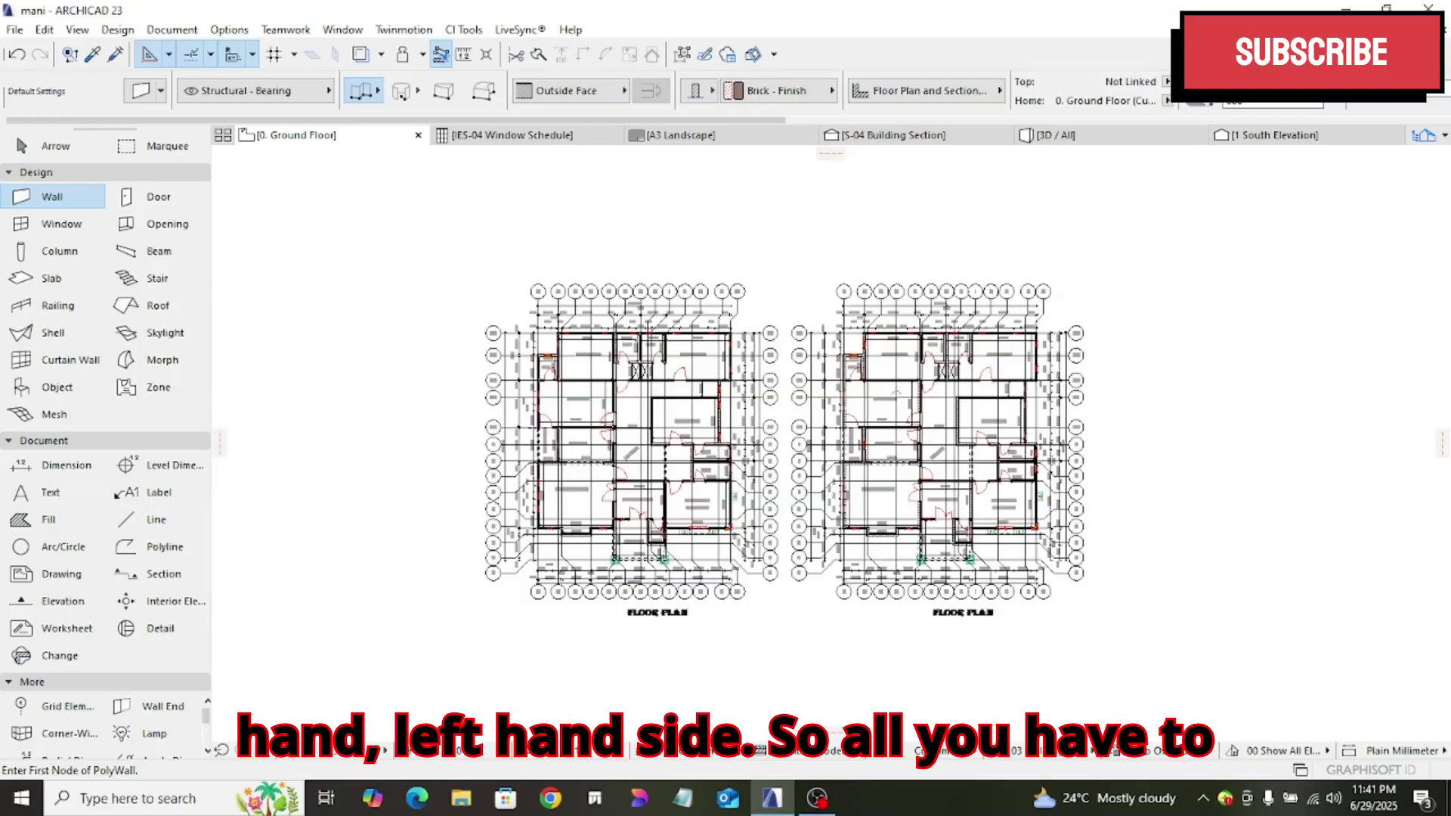
click(174, 147)
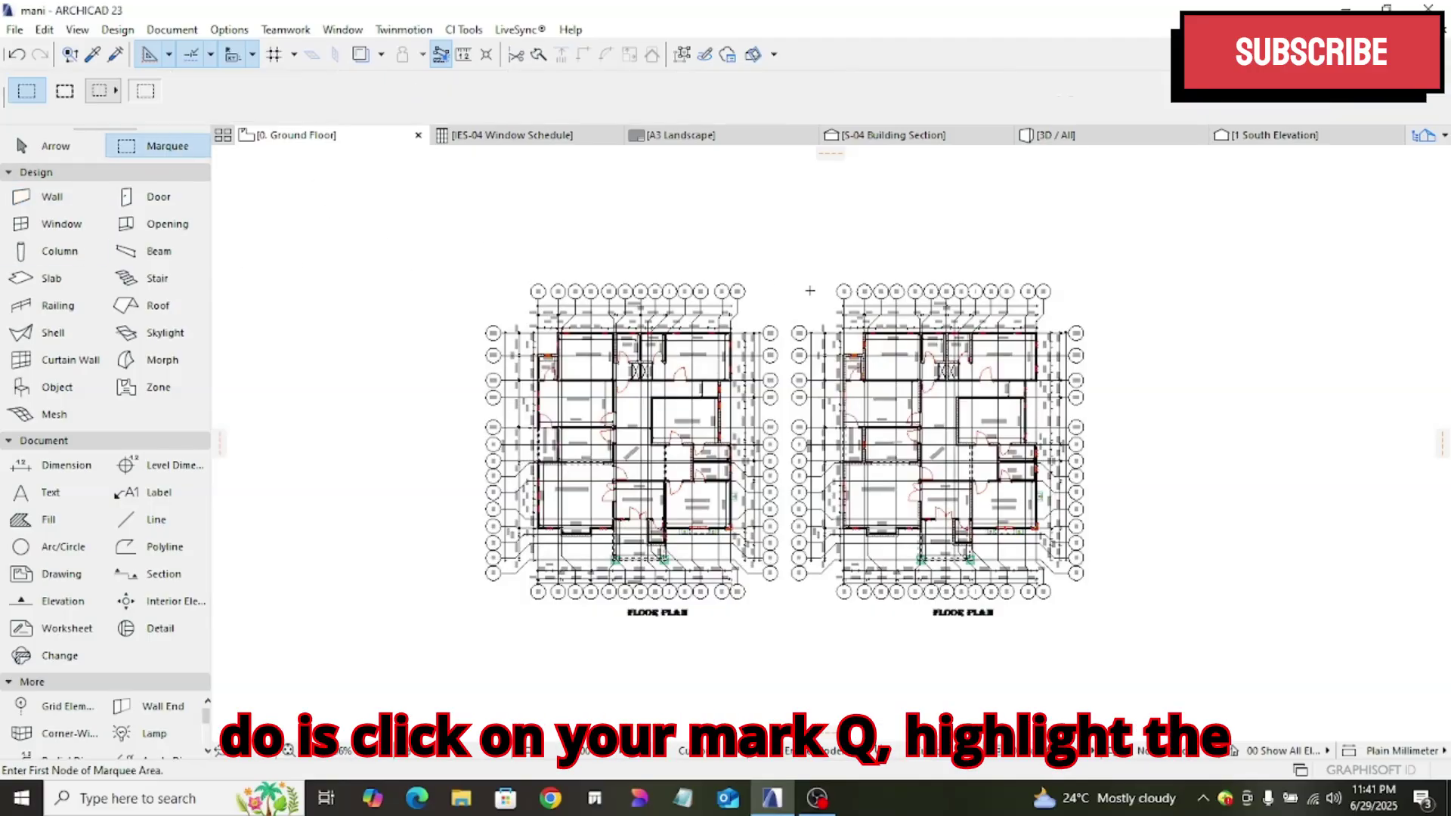
click(808, 273)
click(1117, 605)
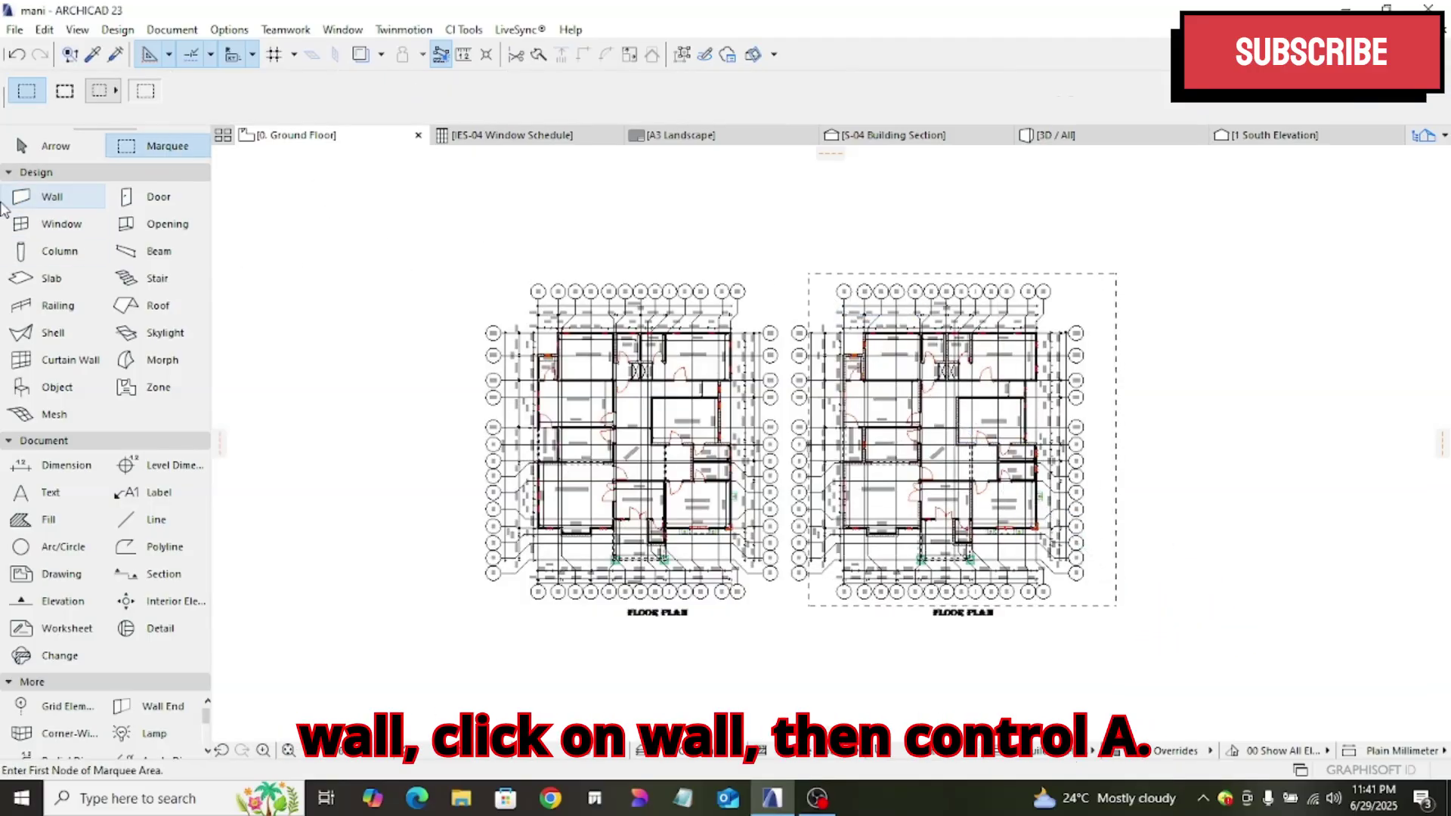
click(60, 197)
key(ctrl+a)
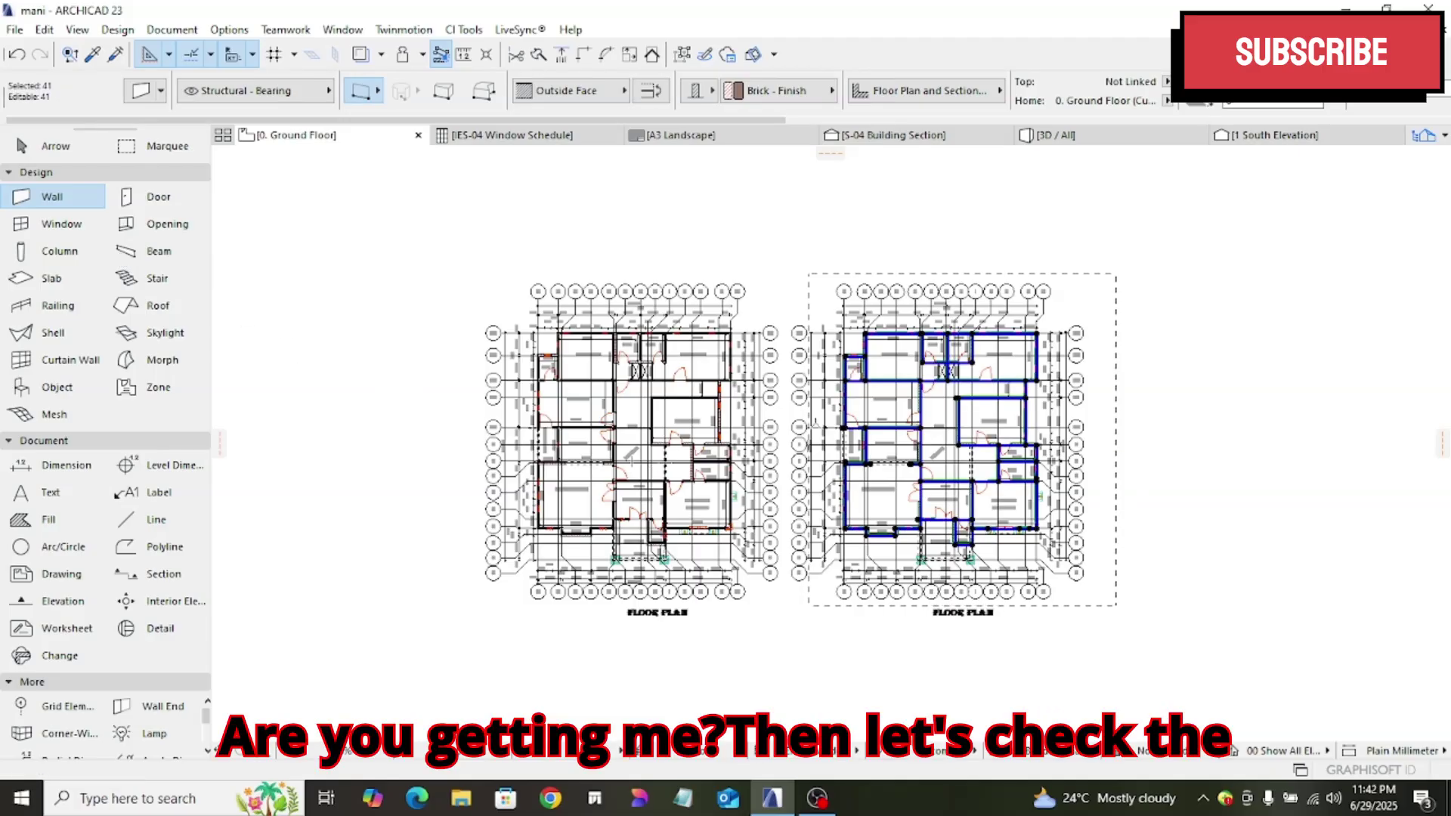
double_click(61, 197)
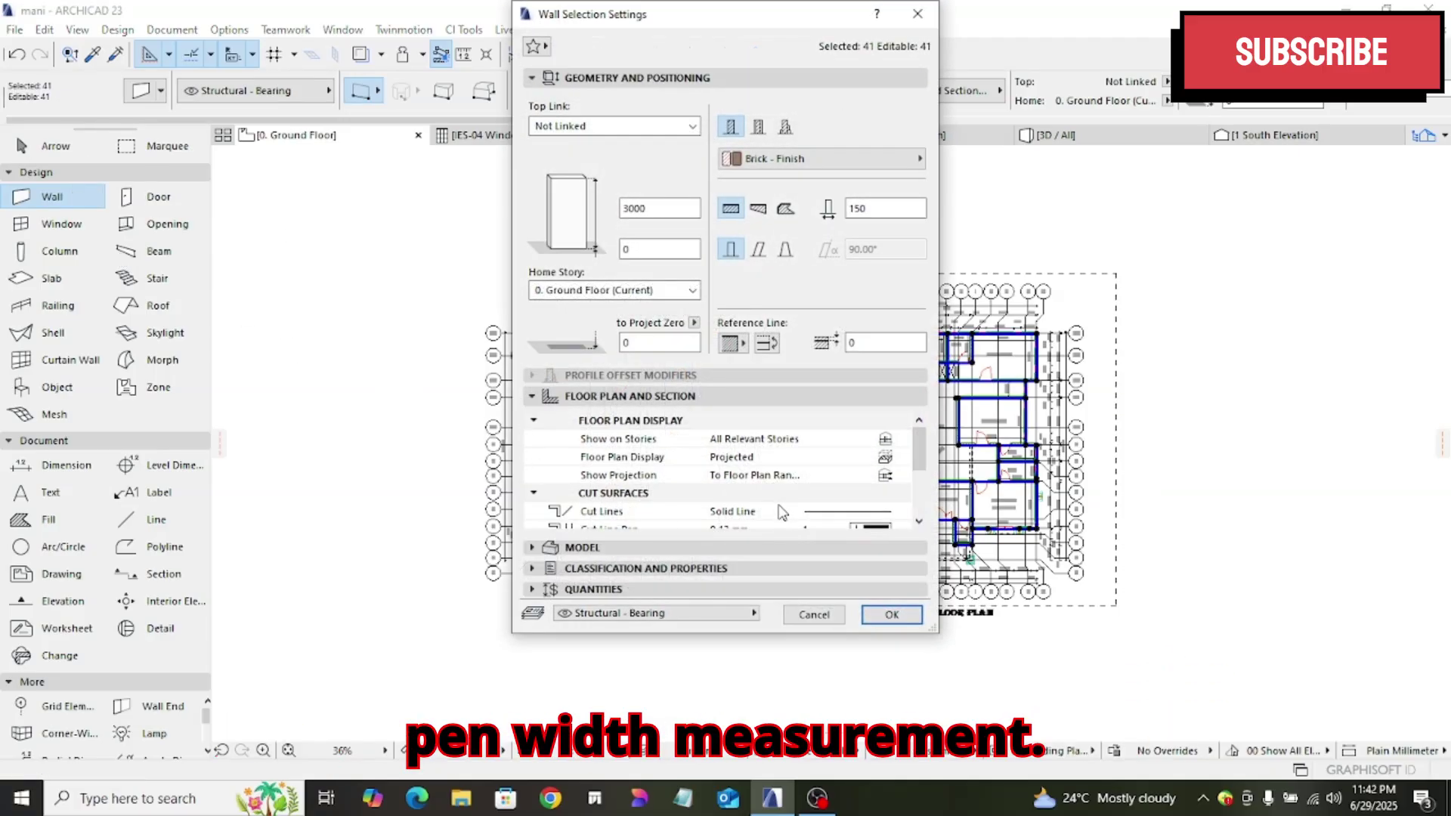
scroll(782, 507, down, 1)
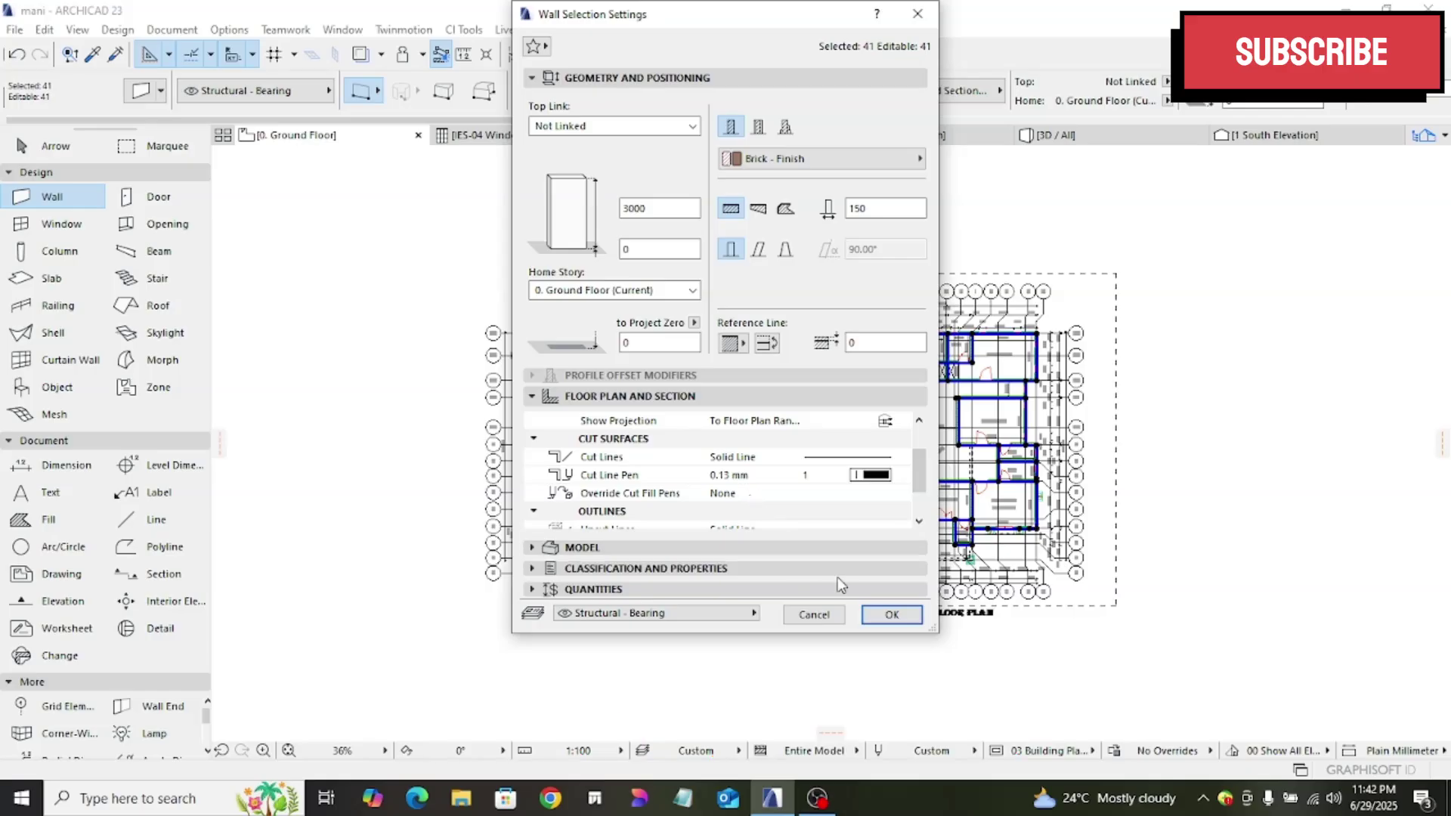
click(892, 616)
- Clear the previous selection, marquee the left floor plan and select its 41 walls
key(Escape)
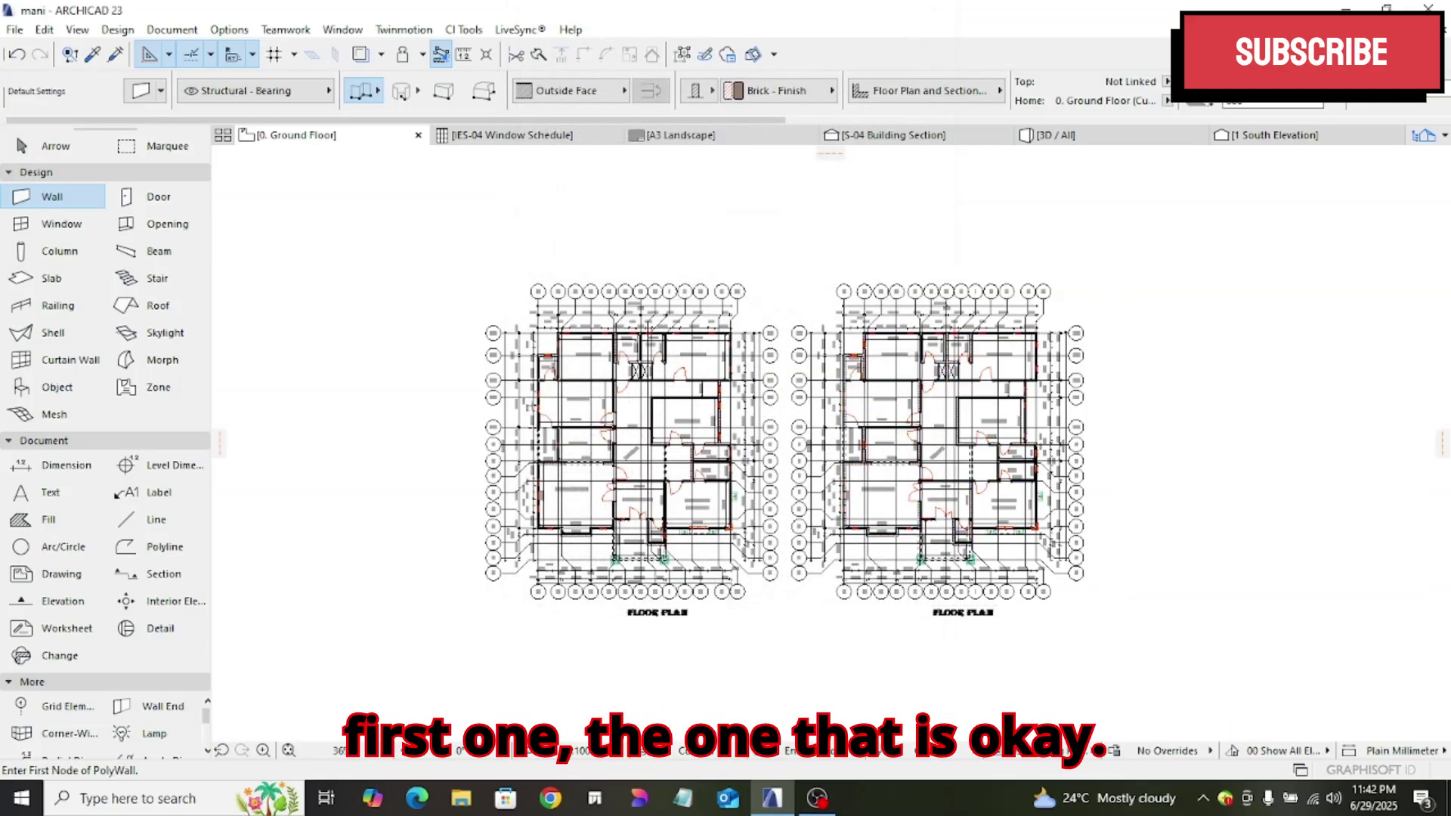
click(157, 143)
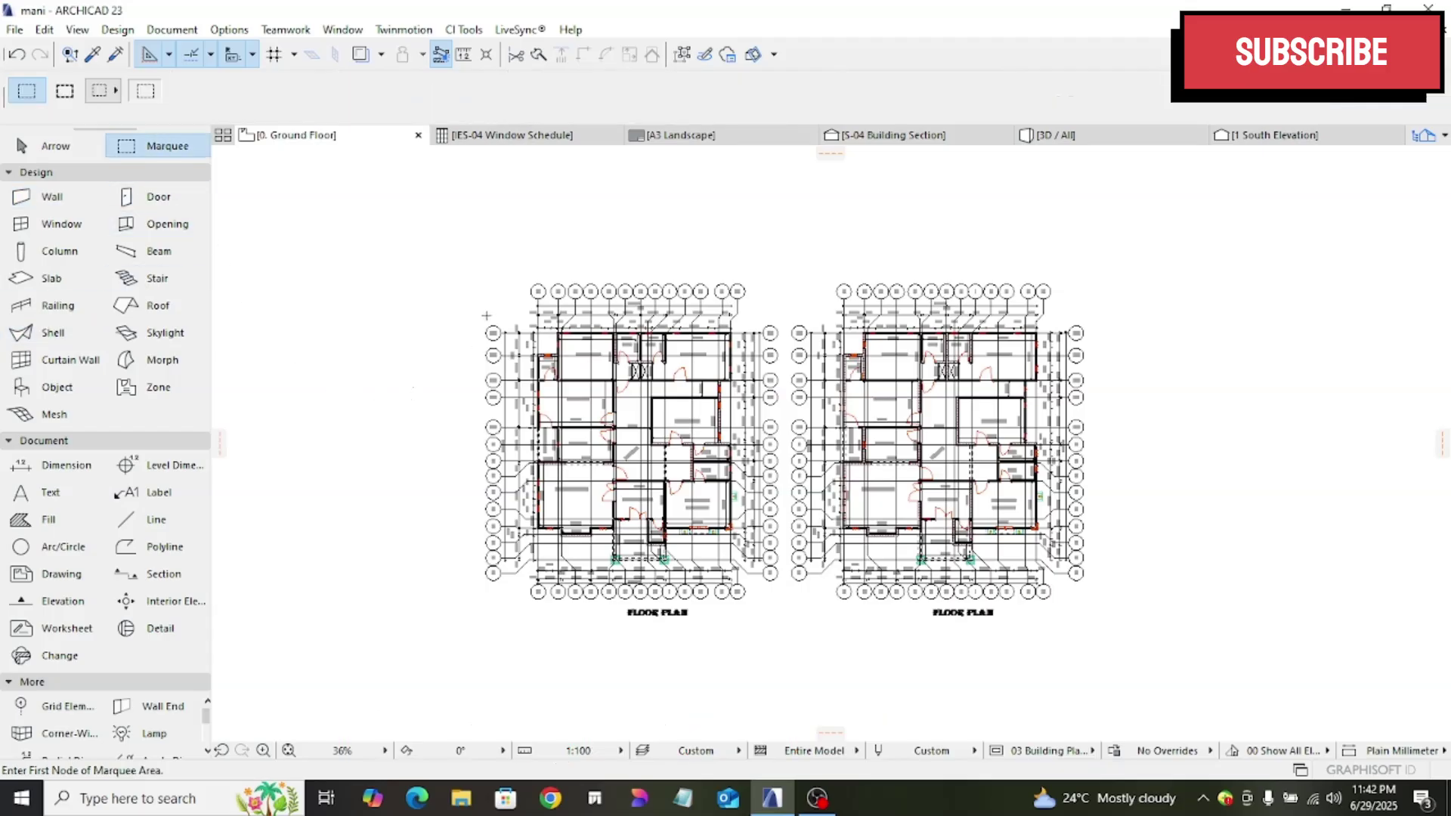
click(486, 306)
click(753, 575)
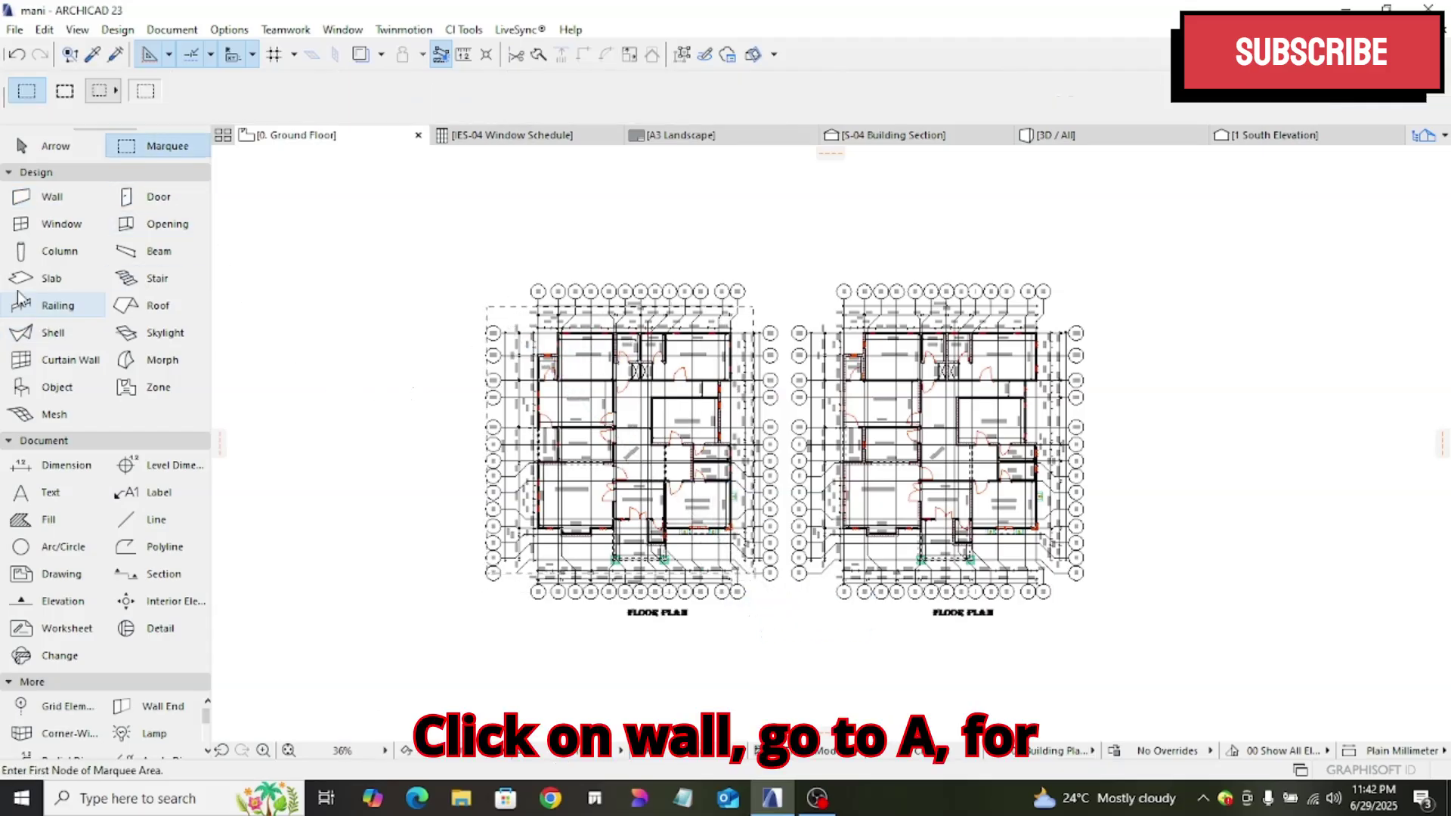
click(50, 197)
key(ctrl+a)
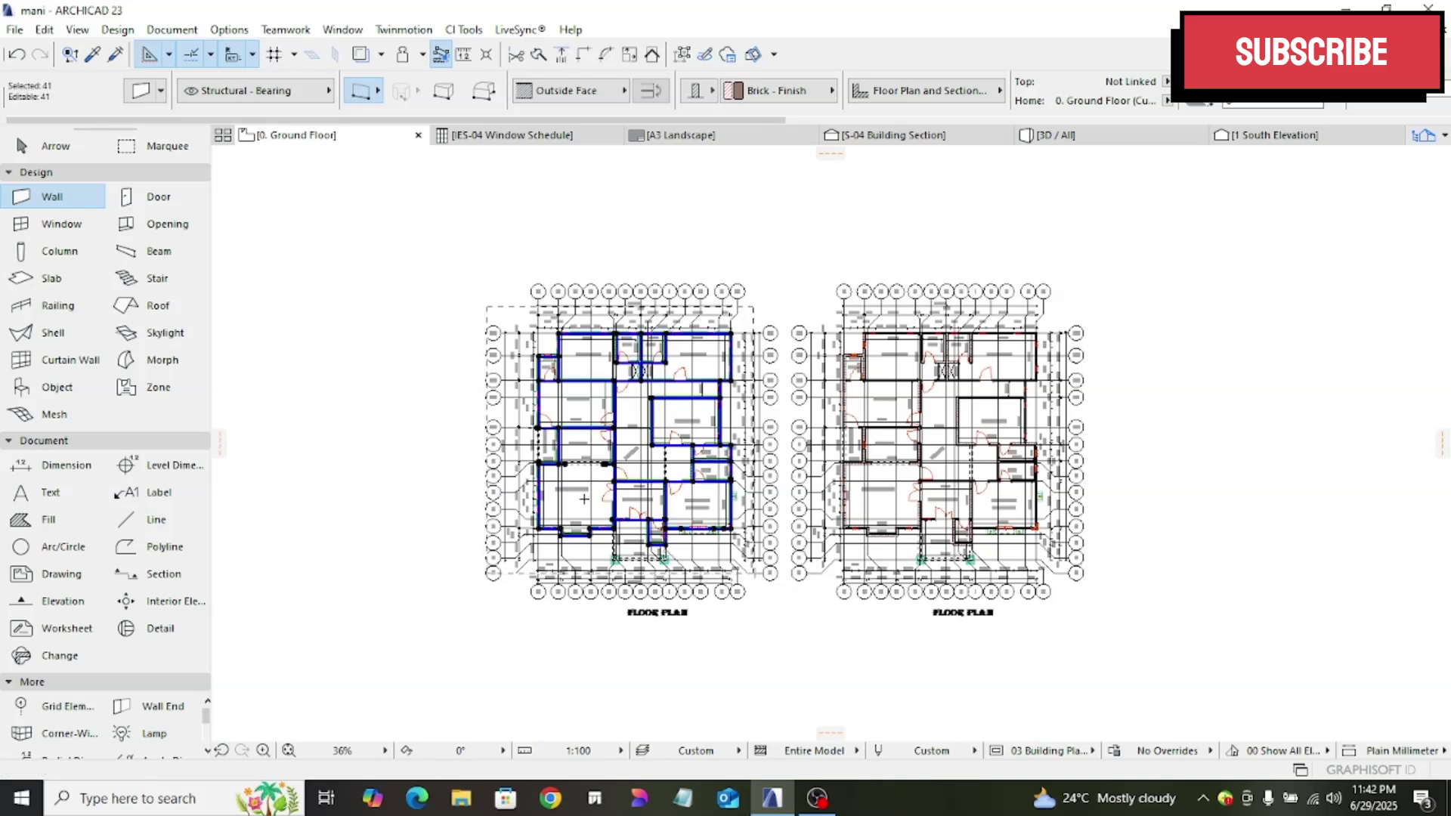
double_click(50, 197)
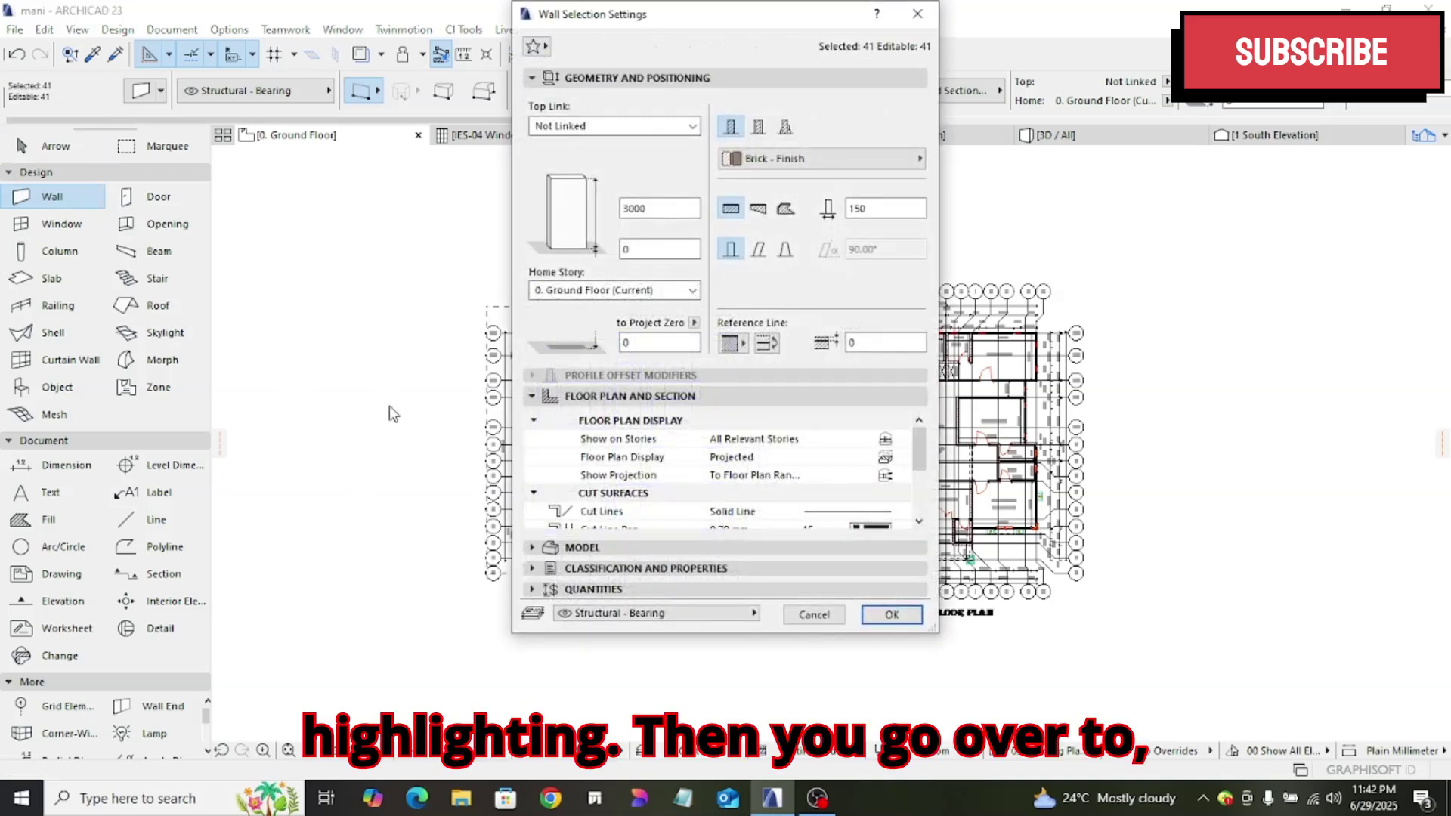
scroll(767, 491, down, 1)
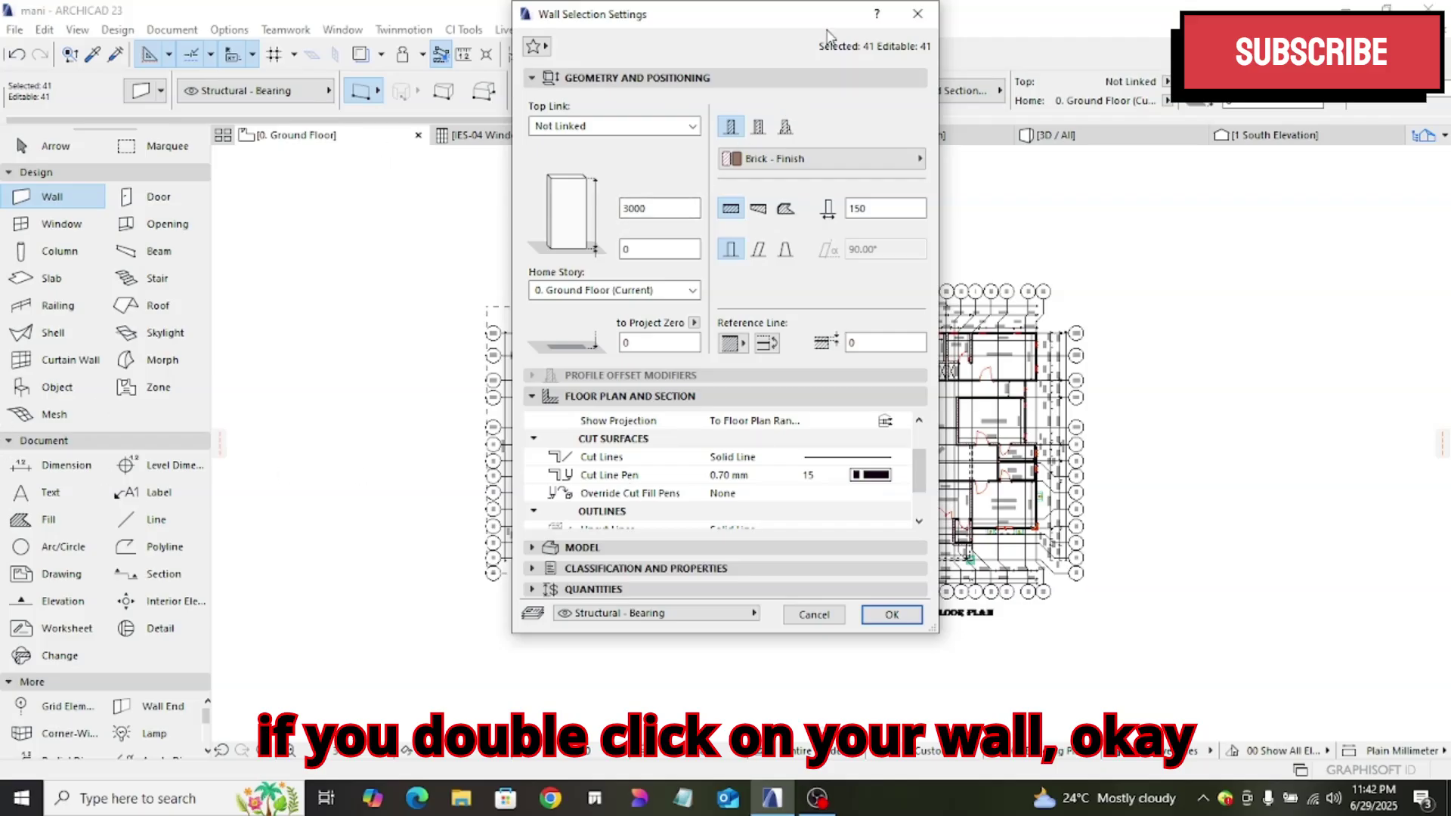
click(917, 14)
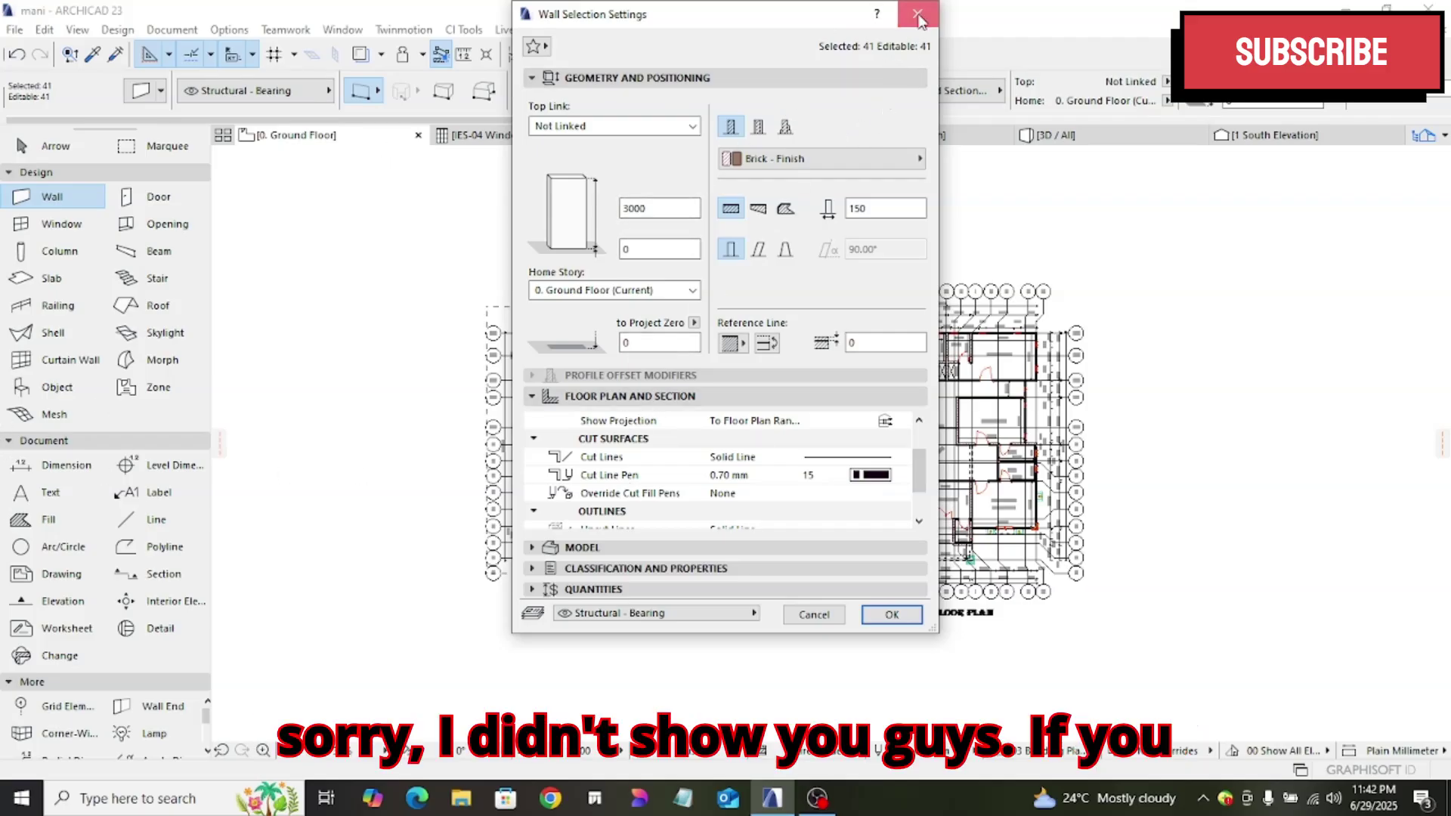
key(Escape)
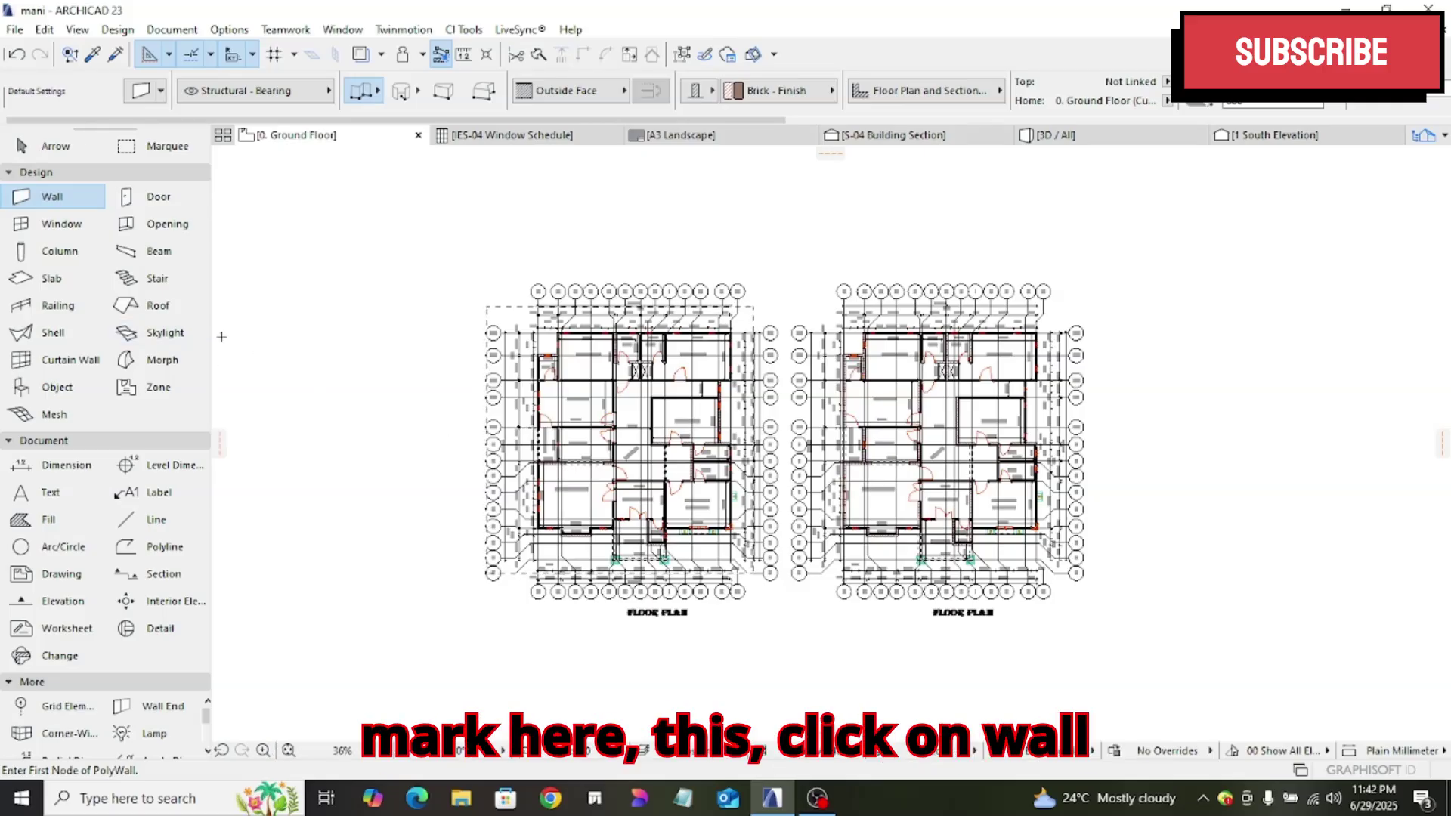
double_click(48, 203)
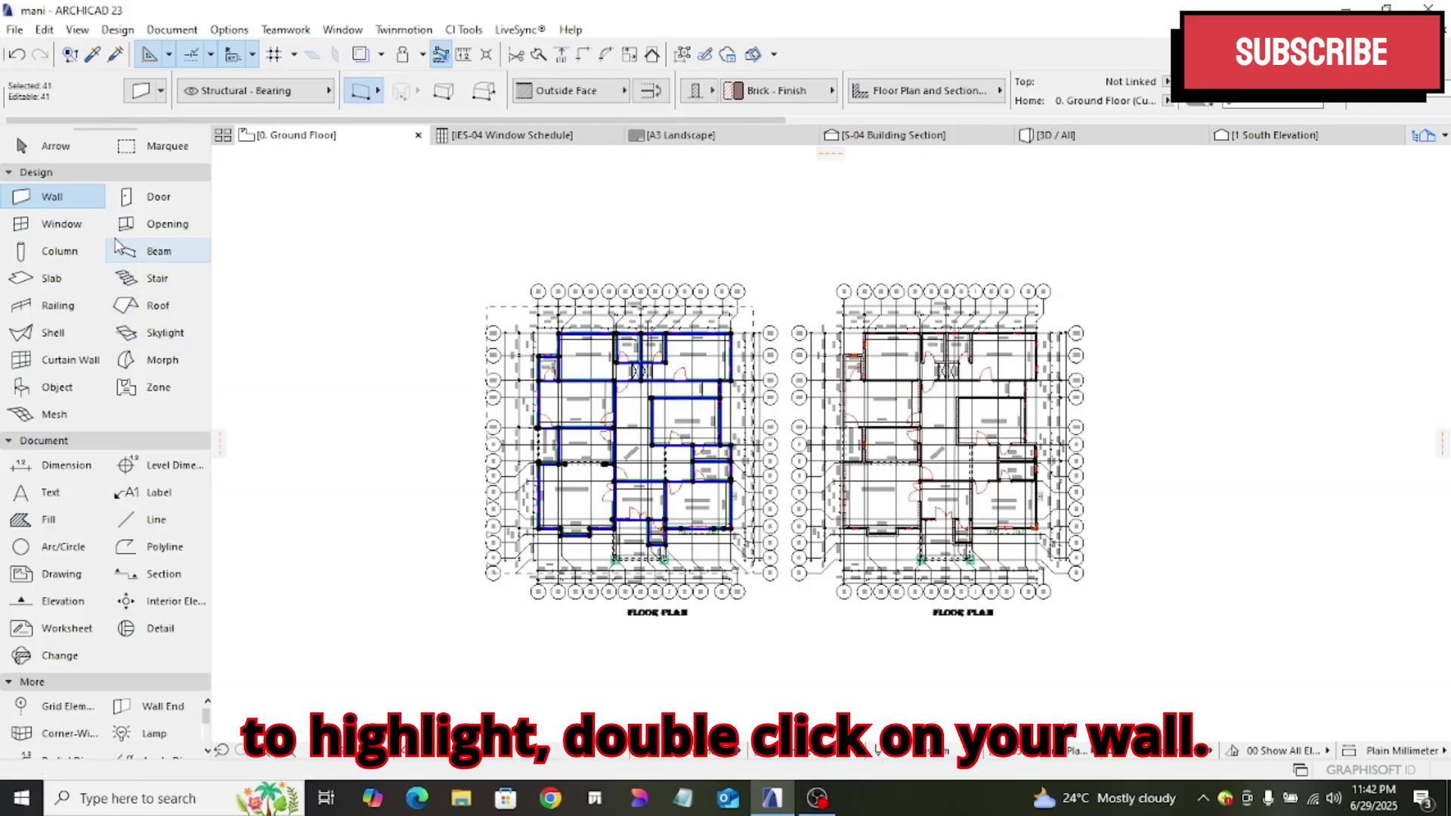
double_click(63, 200)
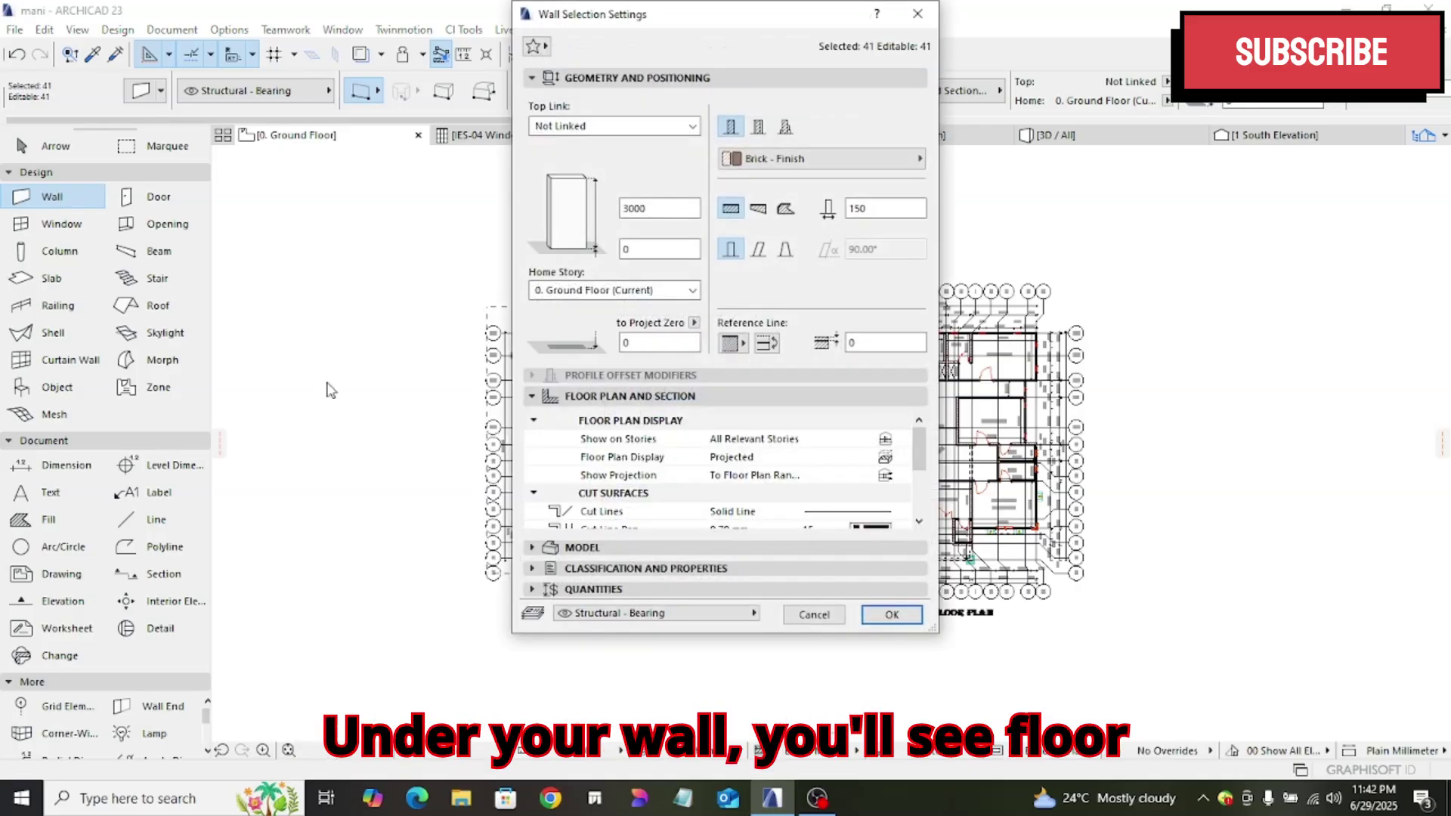
click(622, 397)
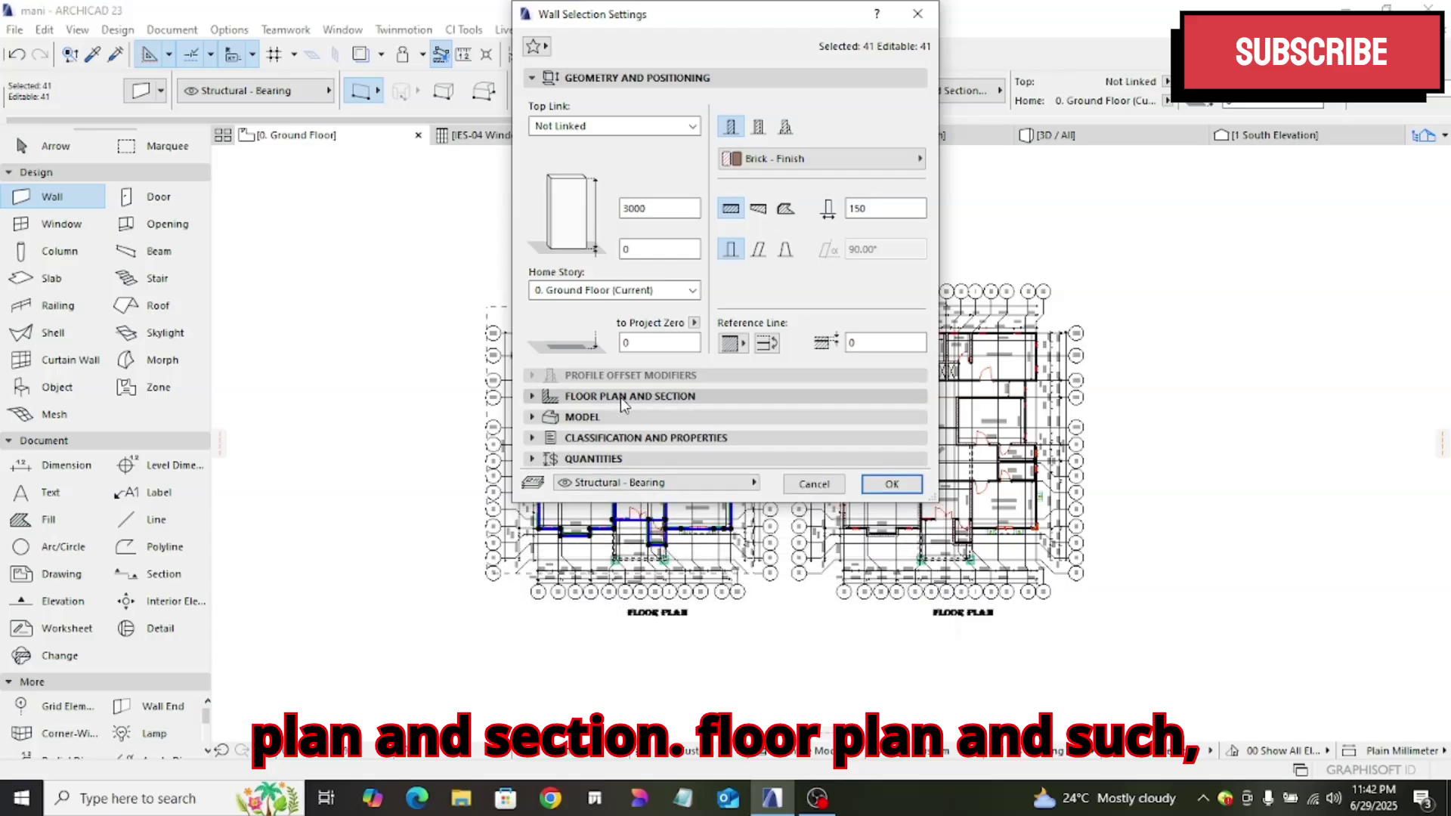
click(622, 398)
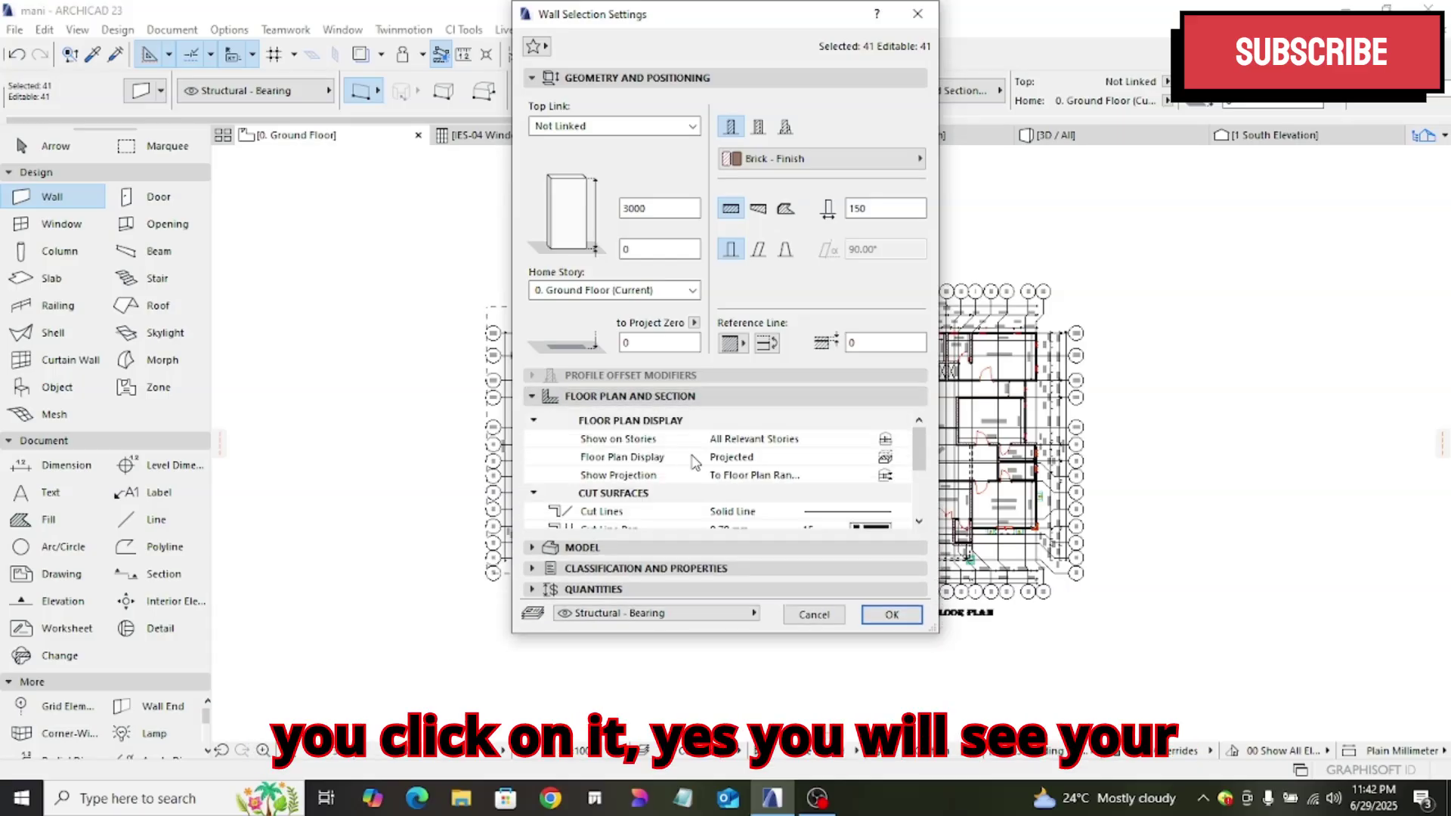
scroll(725, 491, down, 2)
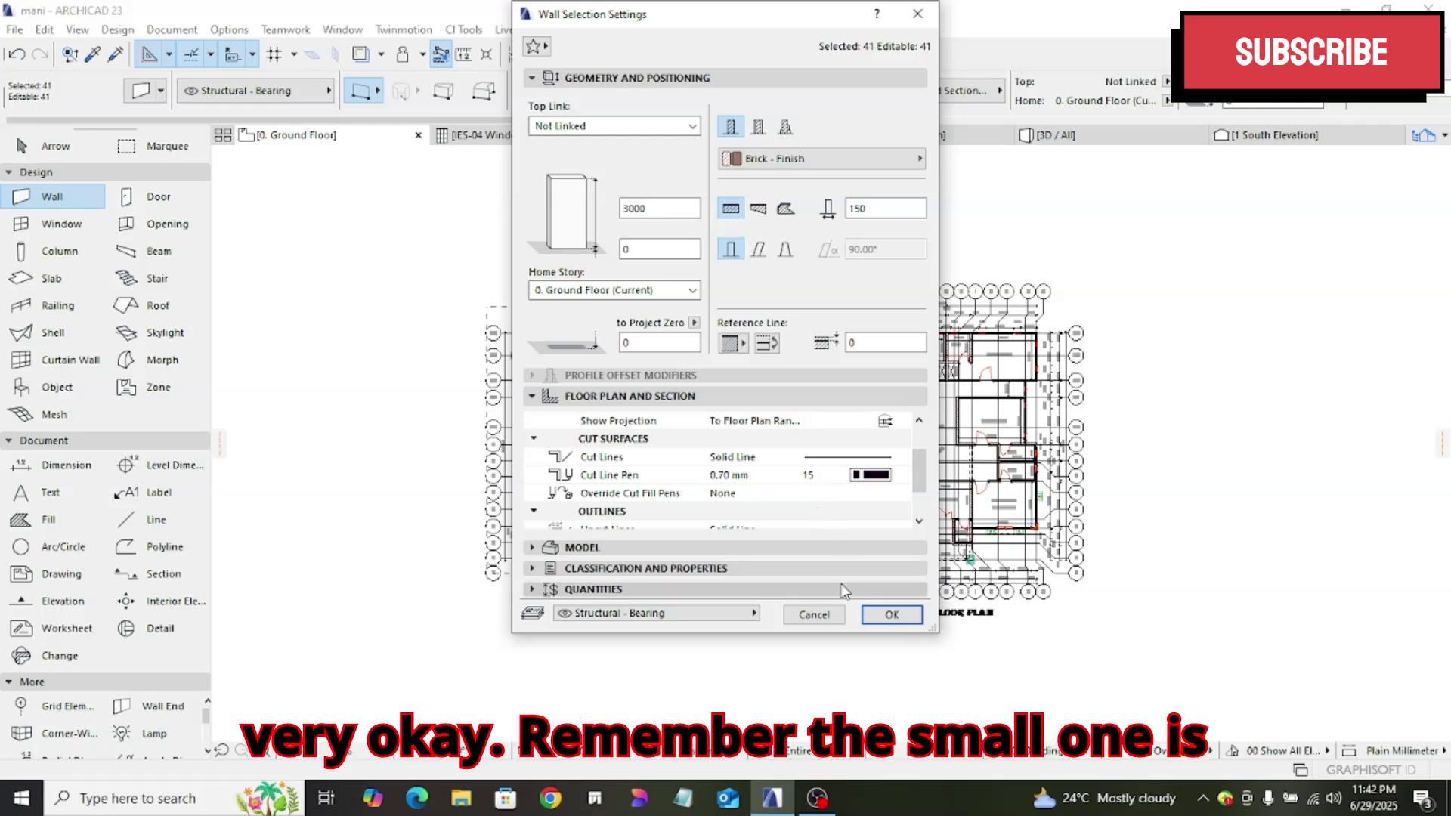
click(864, 618)
key(Escape)
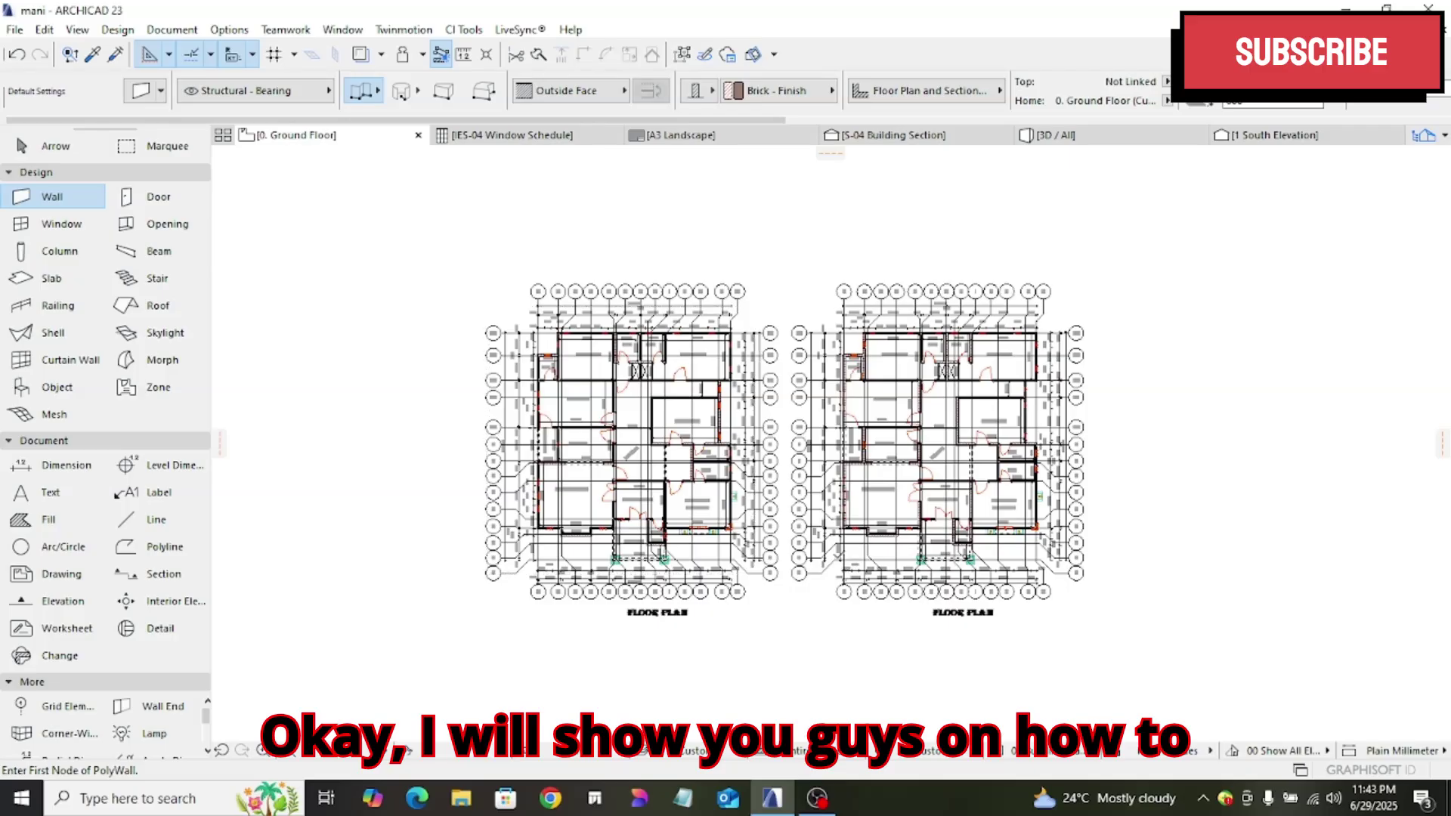
scroll(882, 481, up, 8)
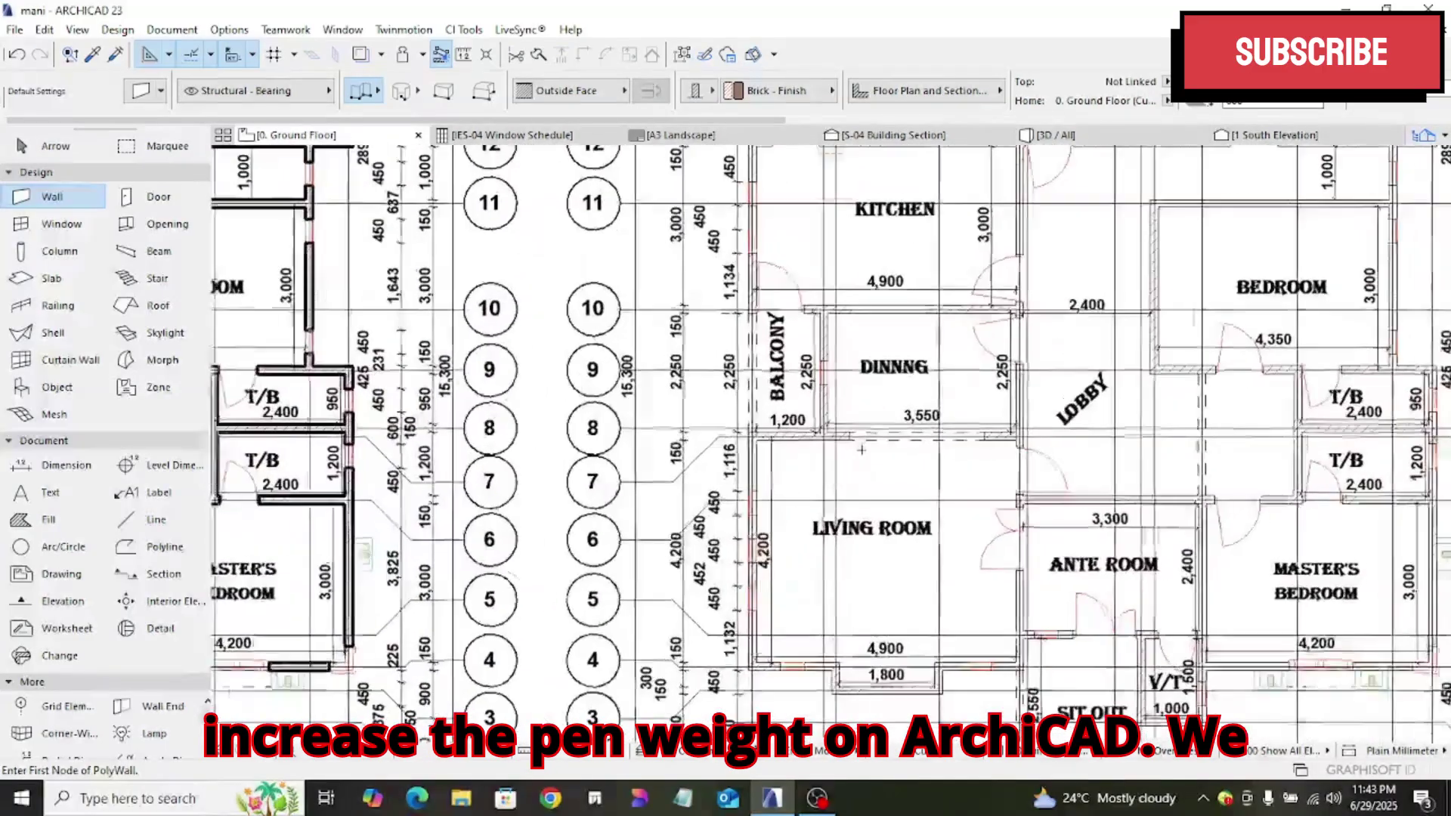
scroll(899, 323, up, 2)
scroll(900, 323, down, 10)
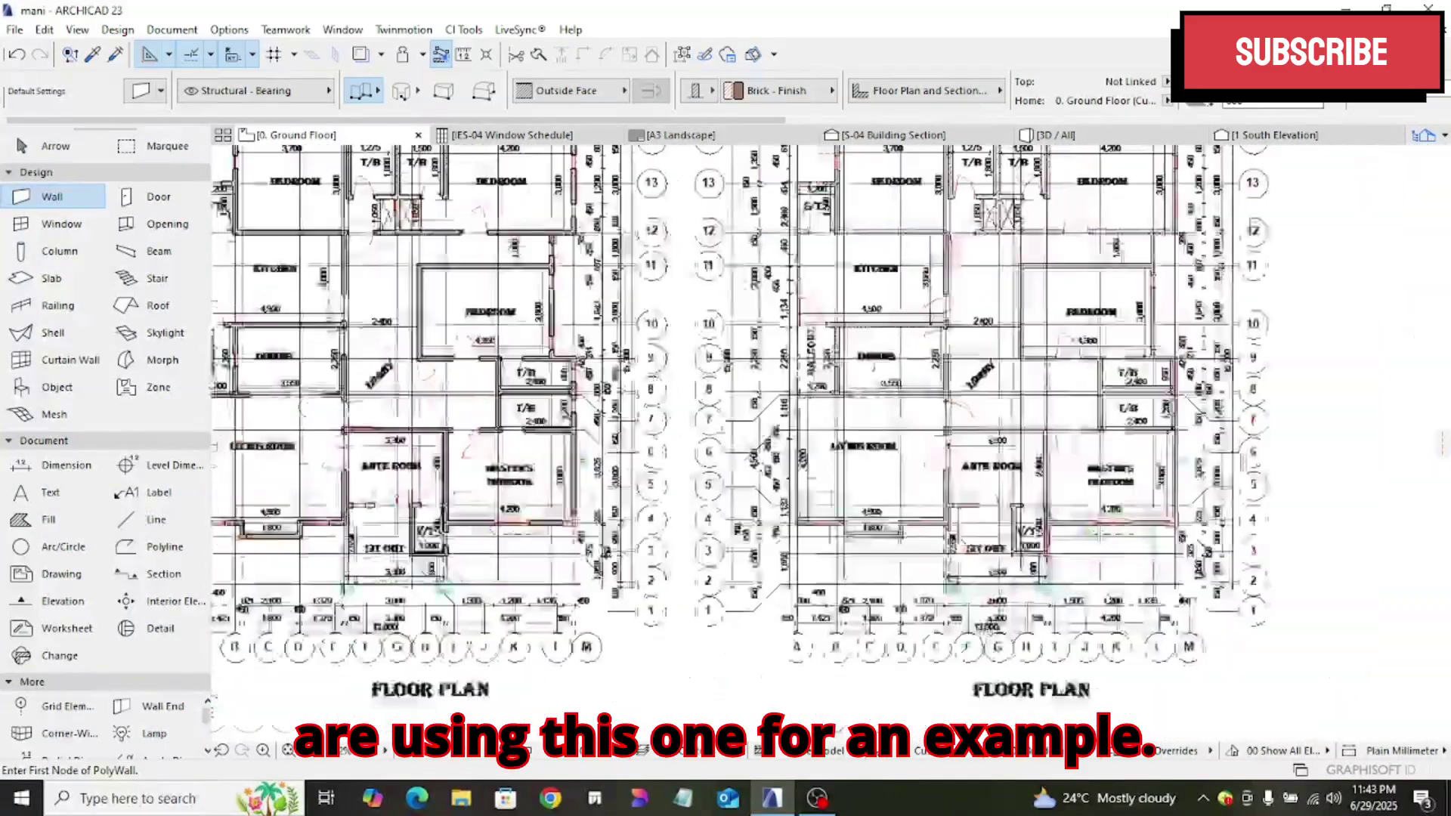
middle_drag(900, 324, 865, 424)
scroll(839, 323, down, 2)
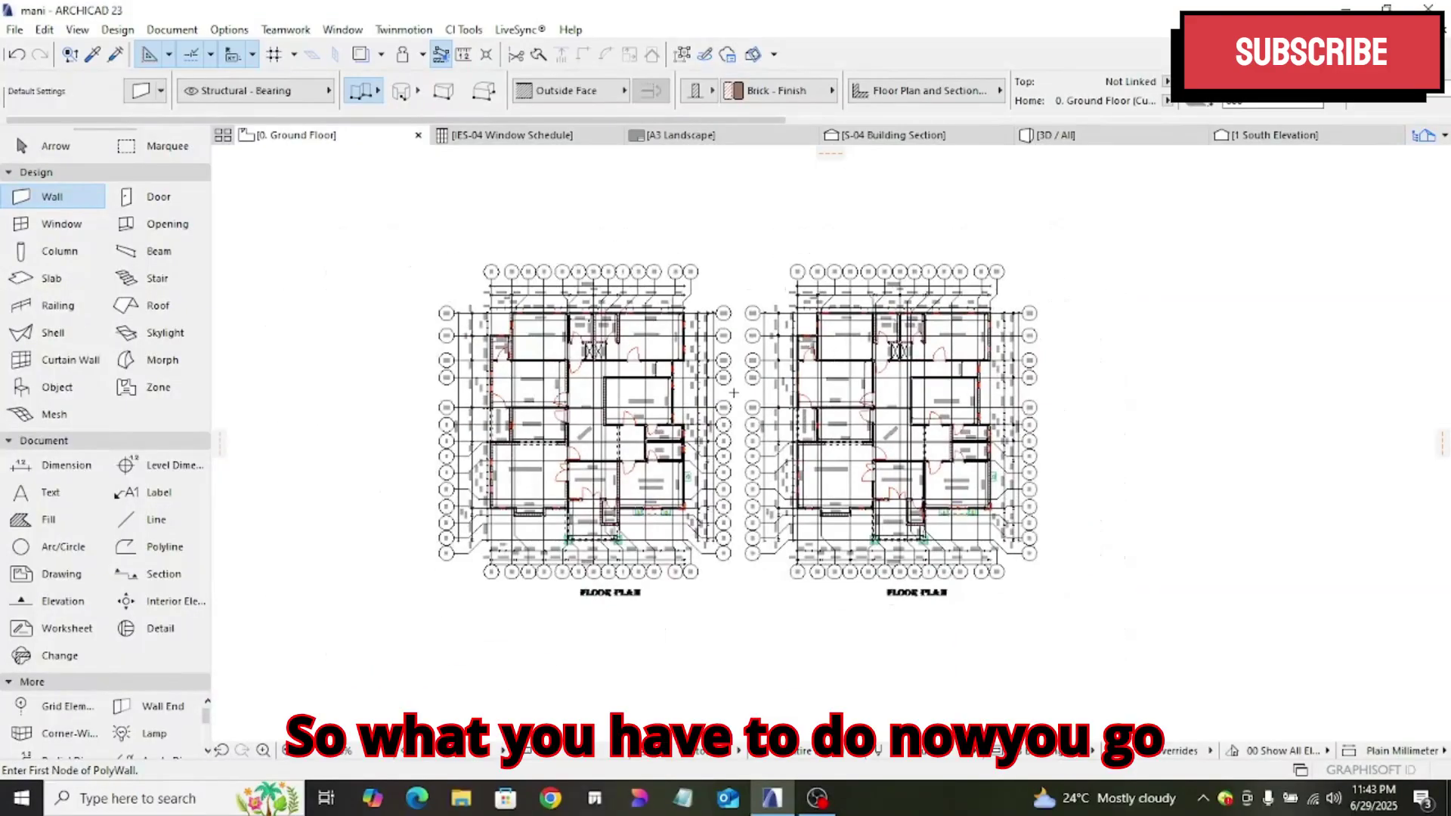
key(Escape)
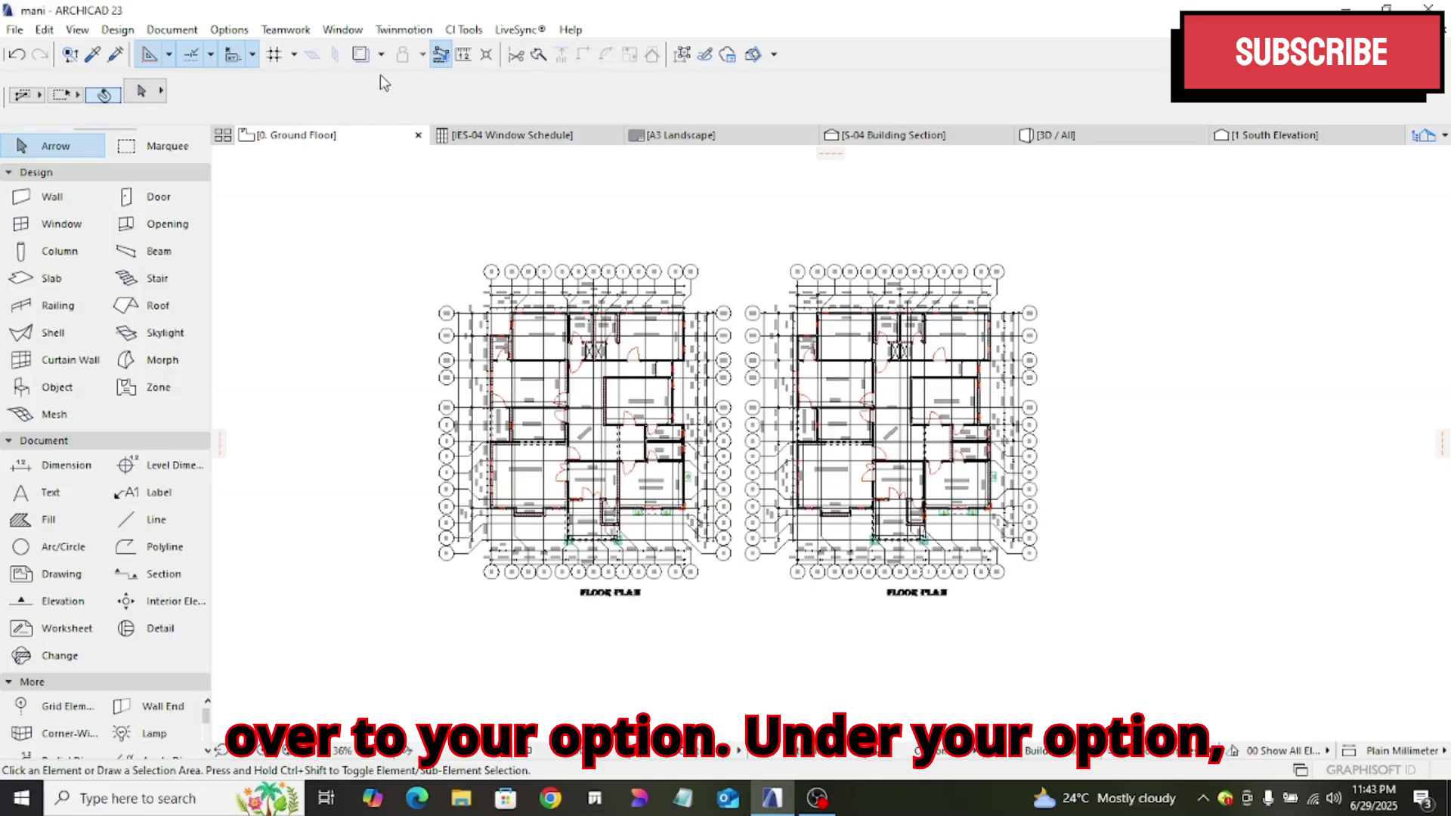
- Open Options > Element Attributes > Pens & Color (Model Views) with the Custom pen set
click(226, 32)
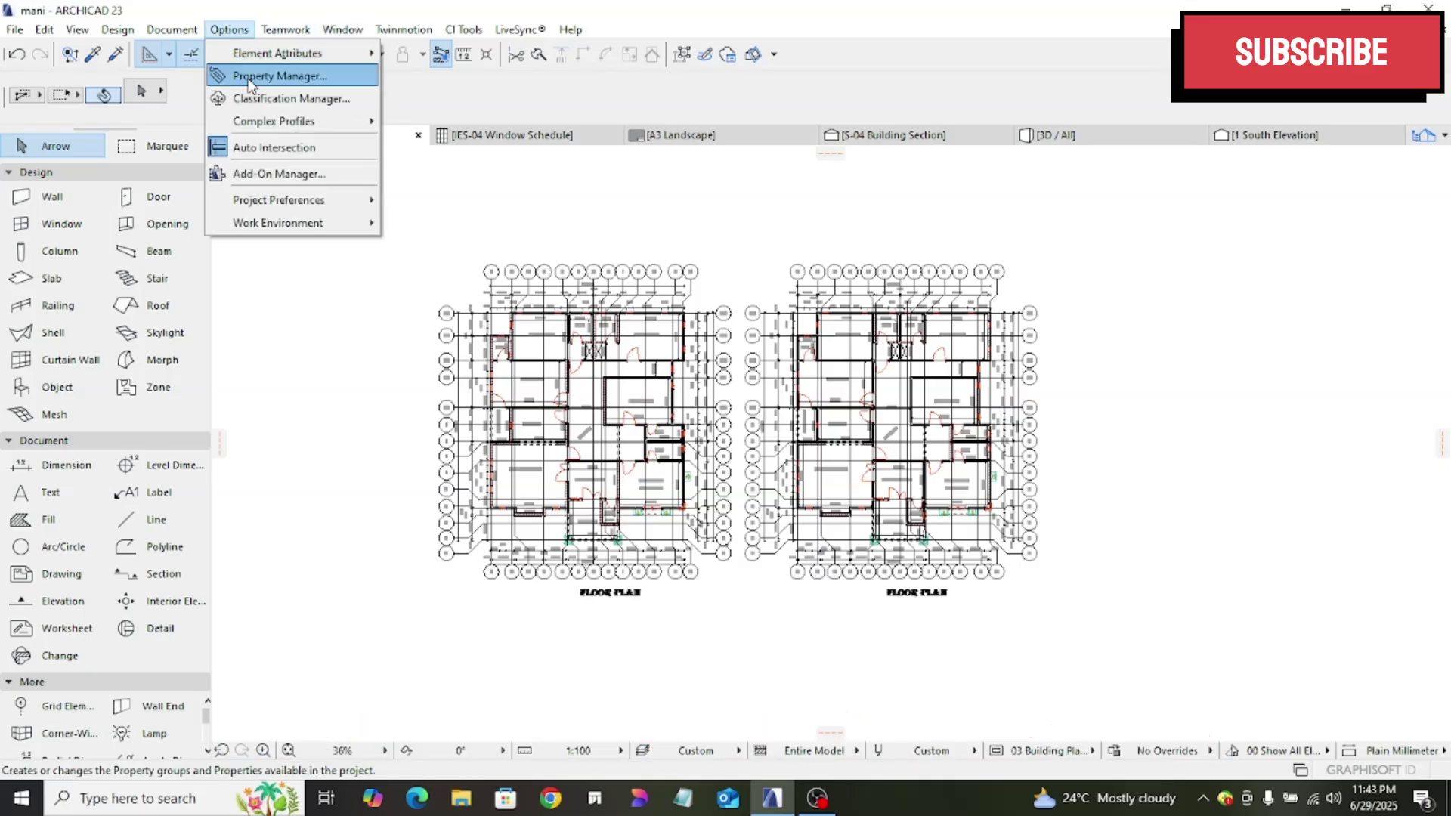
mouse_move(260, 60)
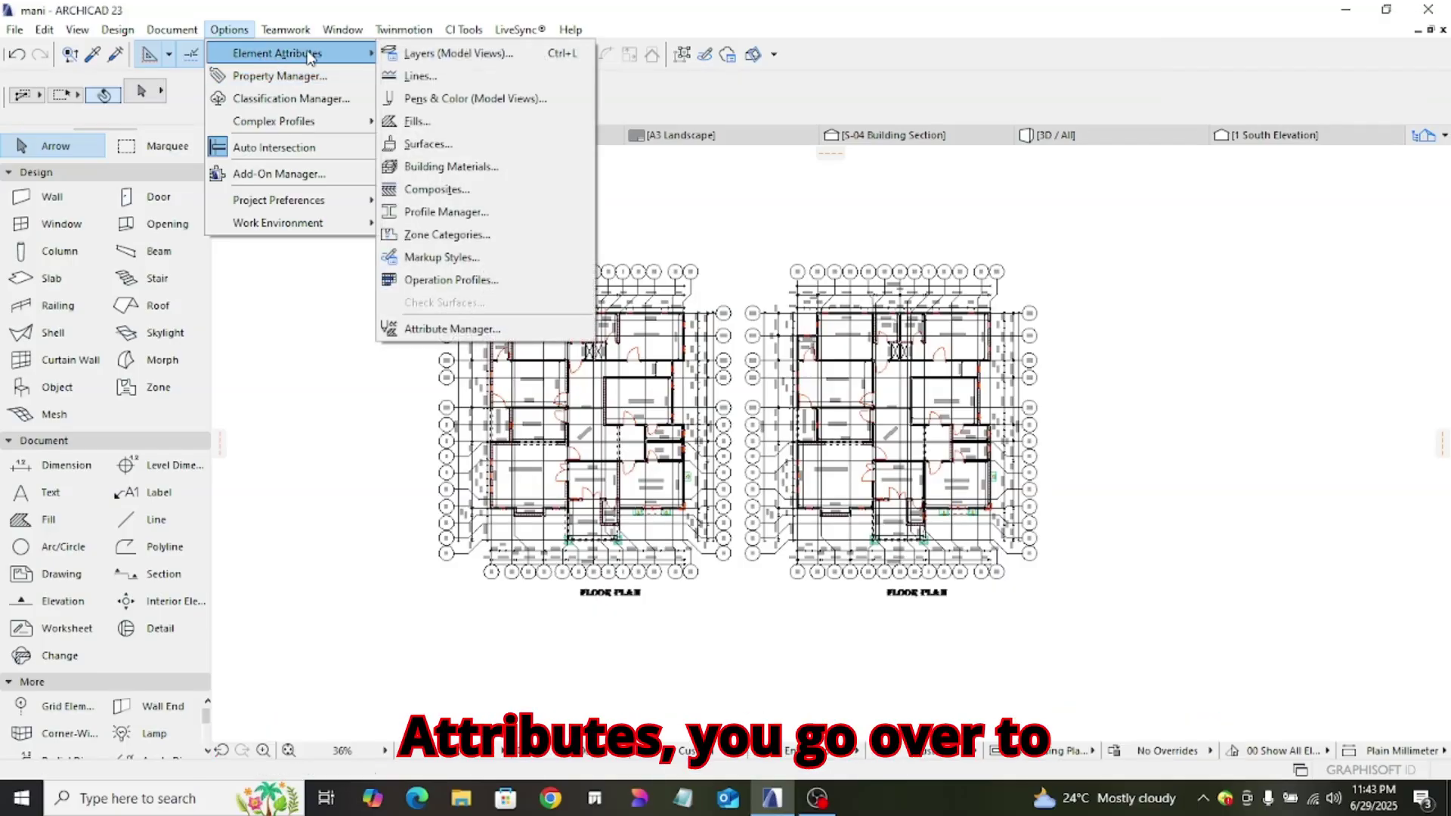
click(467, 101)
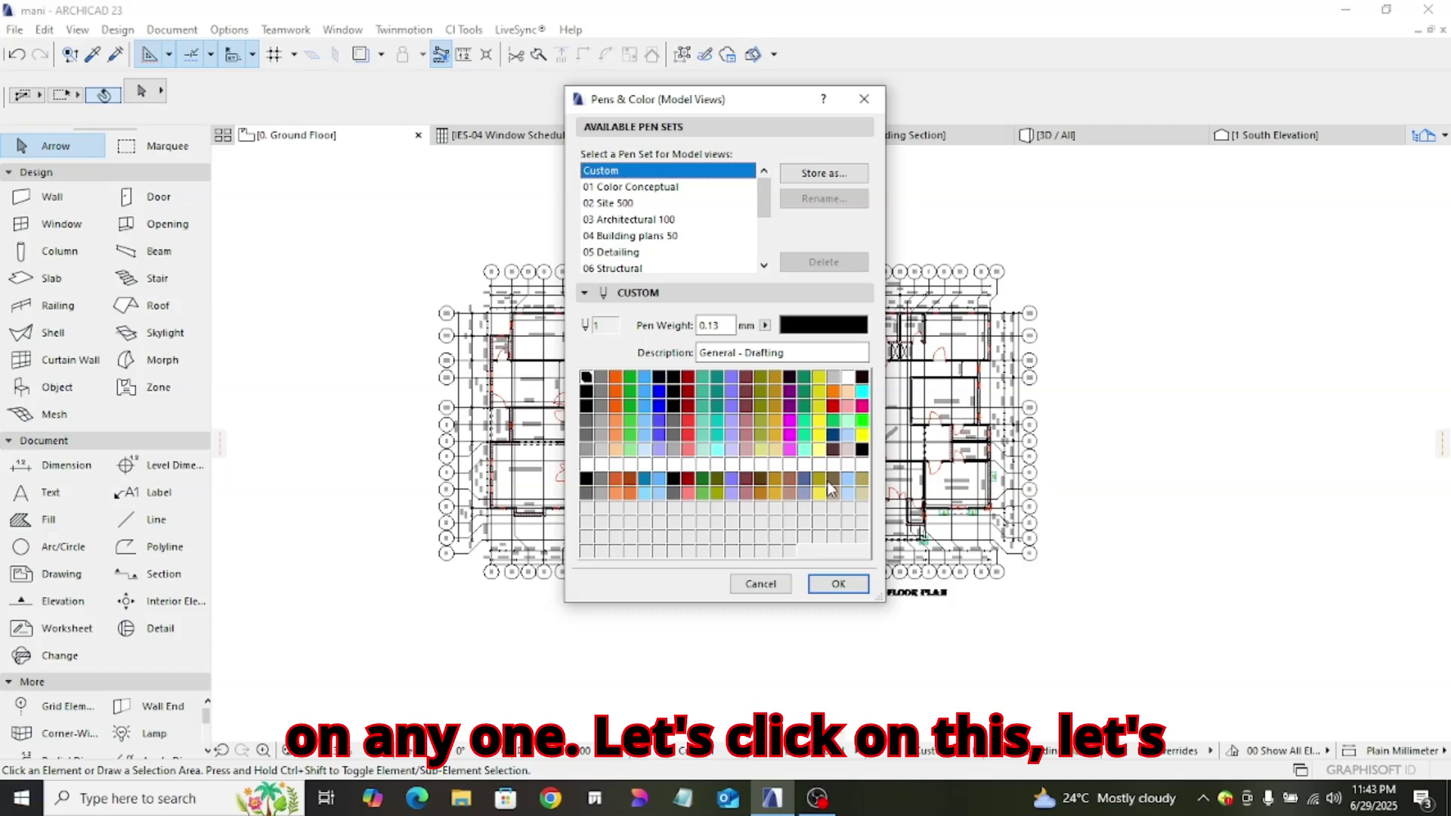
- Recolour pen 60 to near-black (Red 4, Green 0, Blue 2) and close the pen settings
click(863, 406)
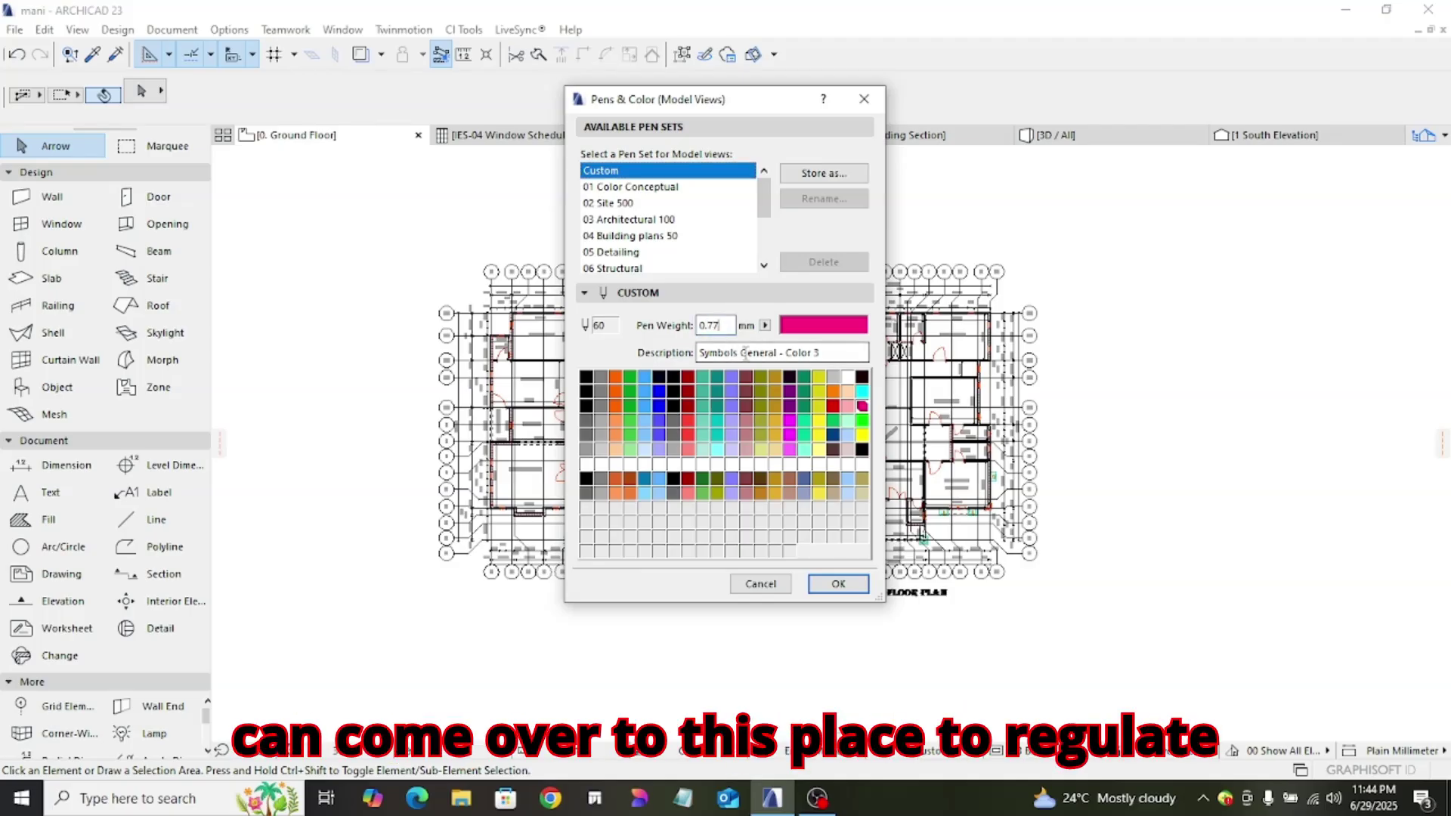
click(804, 331)
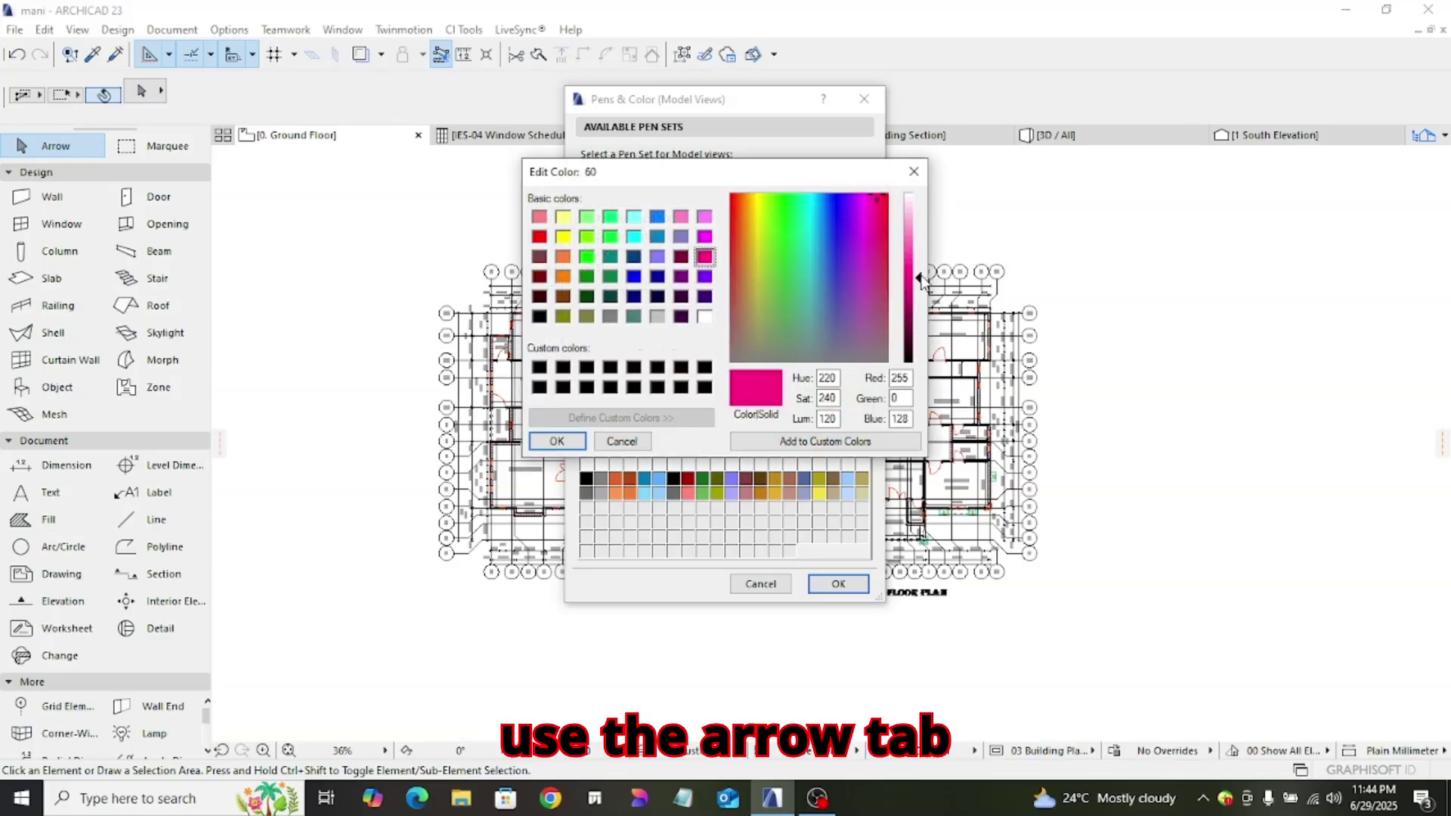
mouse_move(921, 282)
mouse_down()
mouse_move(923, 340)
mouse_move(917, 297)
mouse_up()
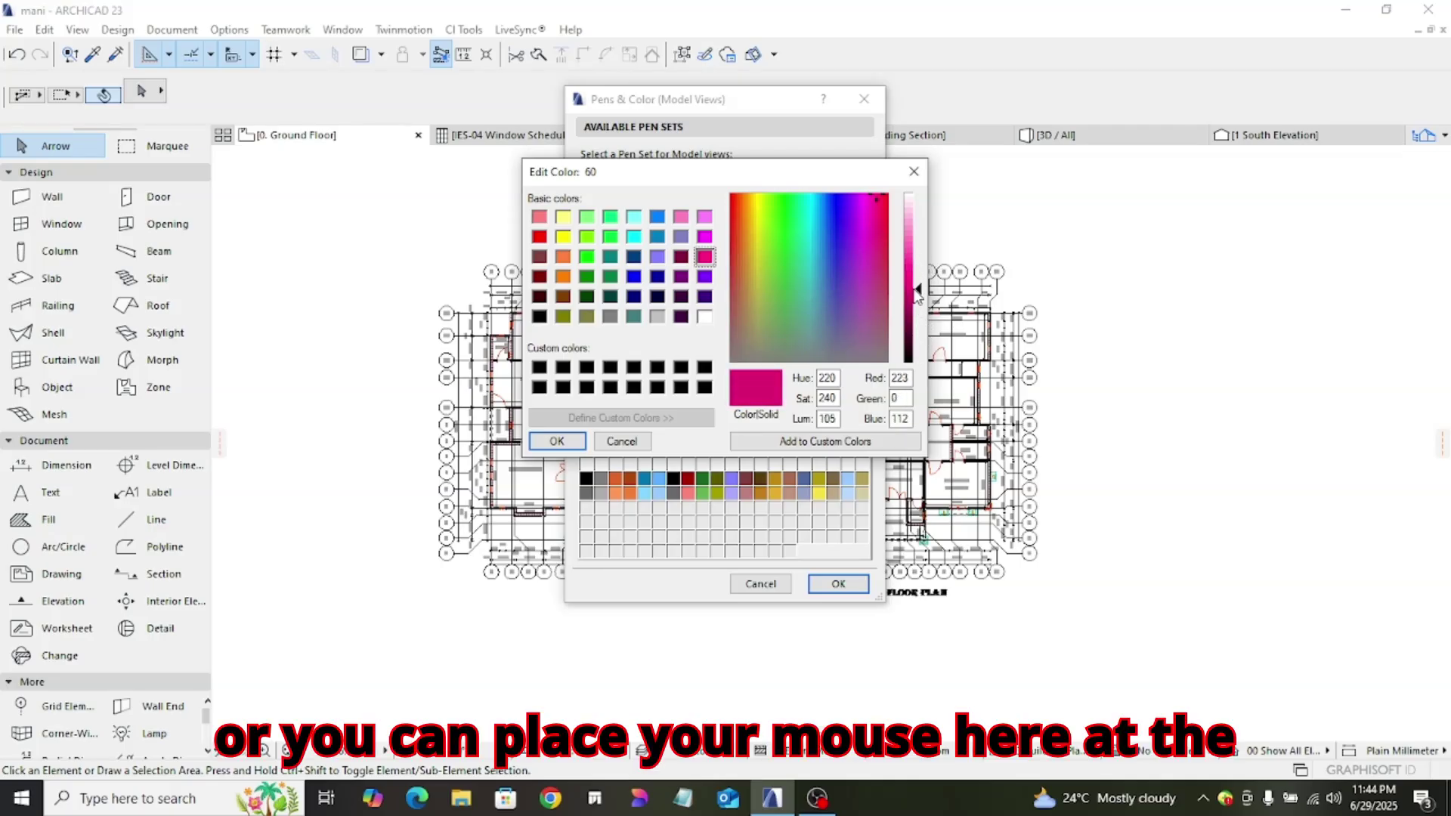
click(914, 349)
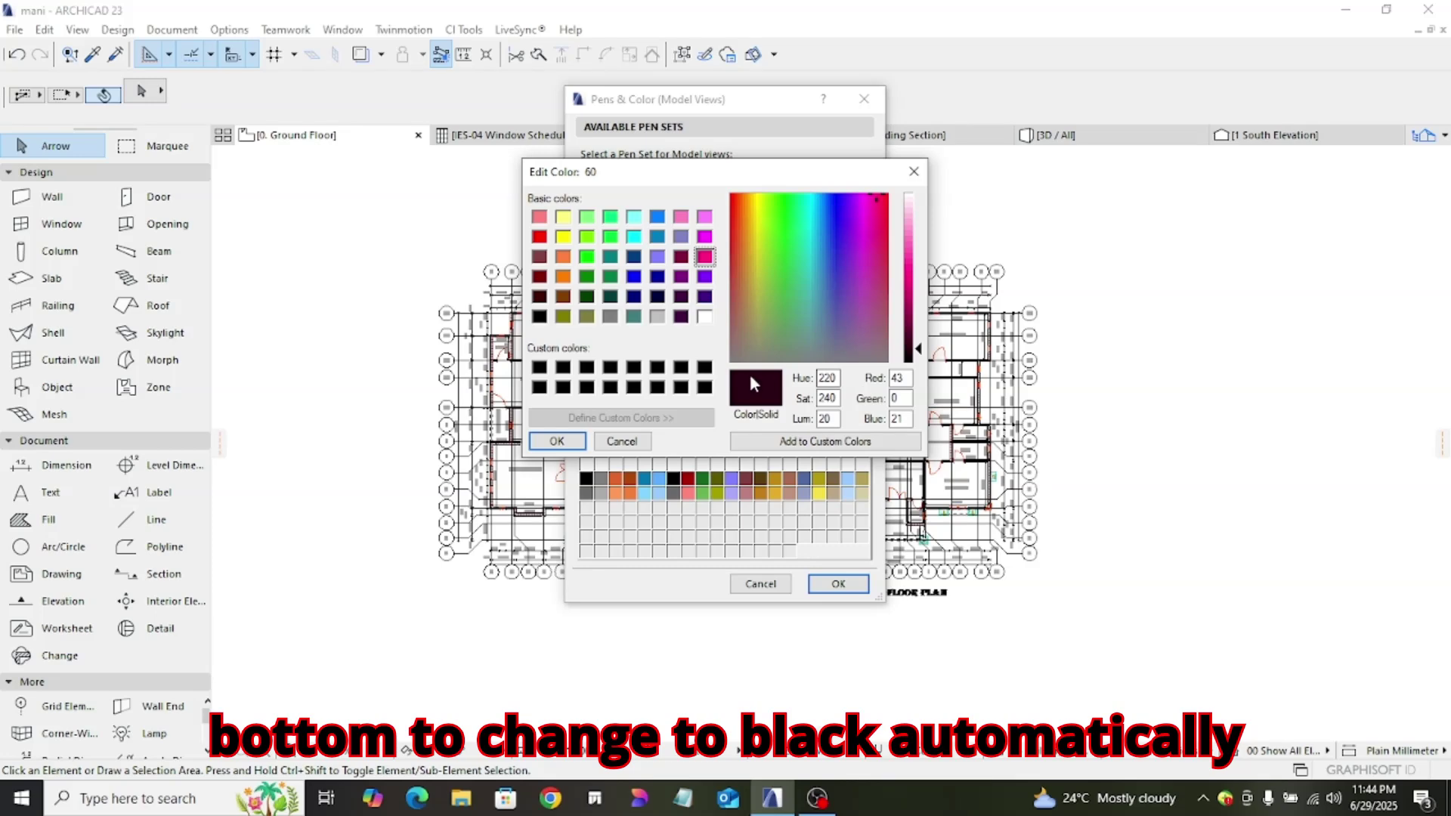
click(916, 365)
click(555, 440)
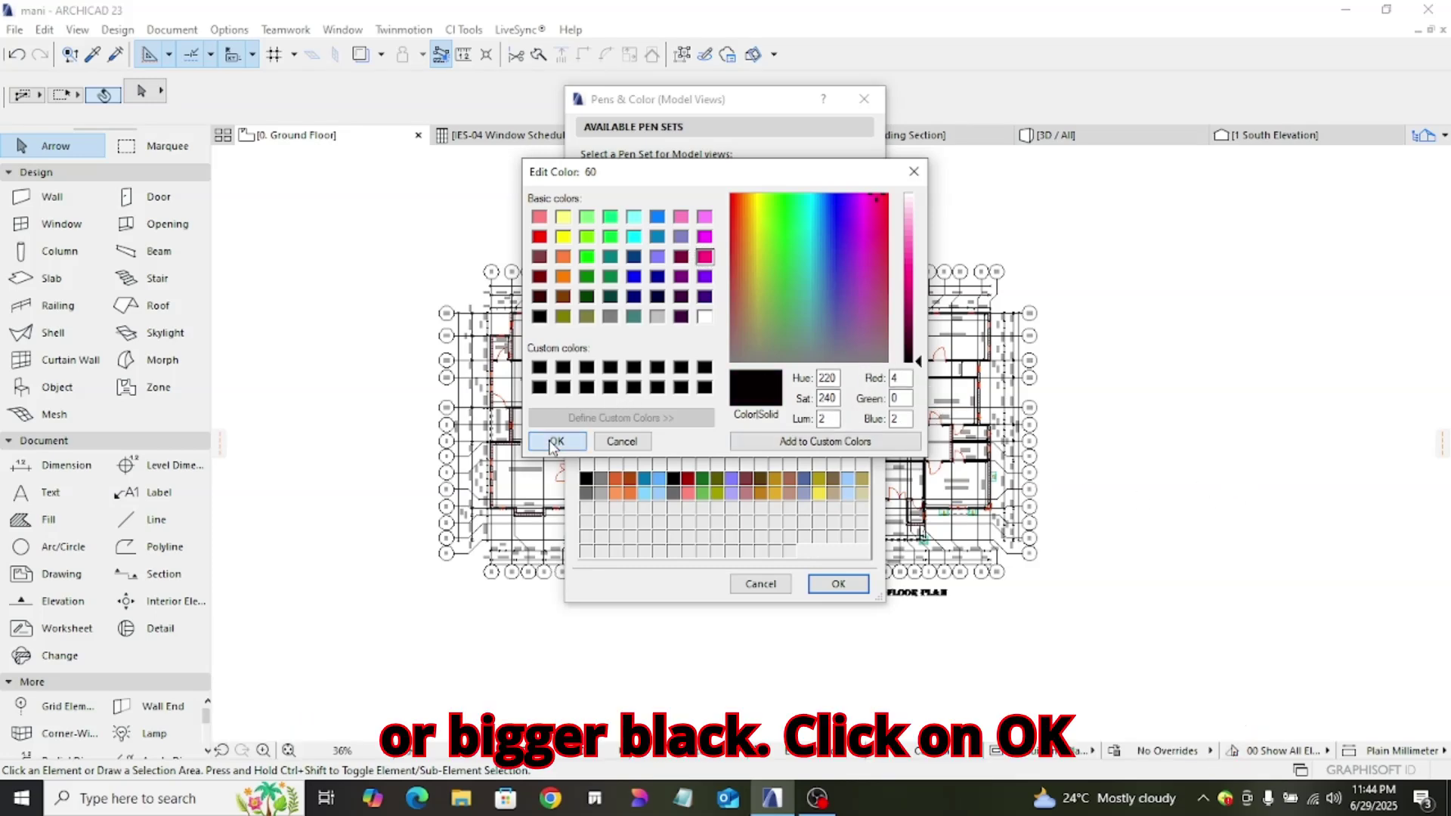
click(838, 586)
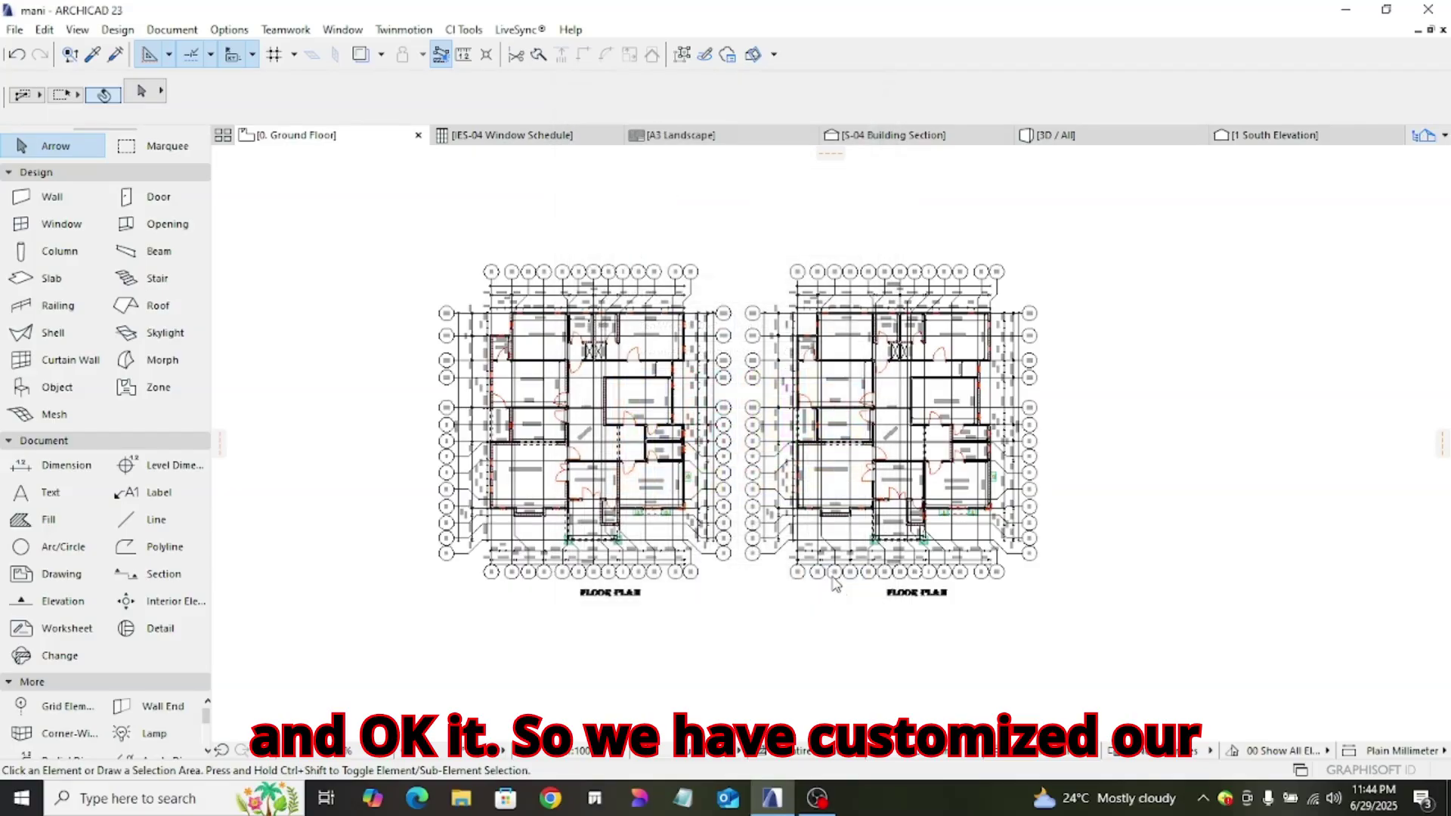
scroll(816, 353, up, 3)
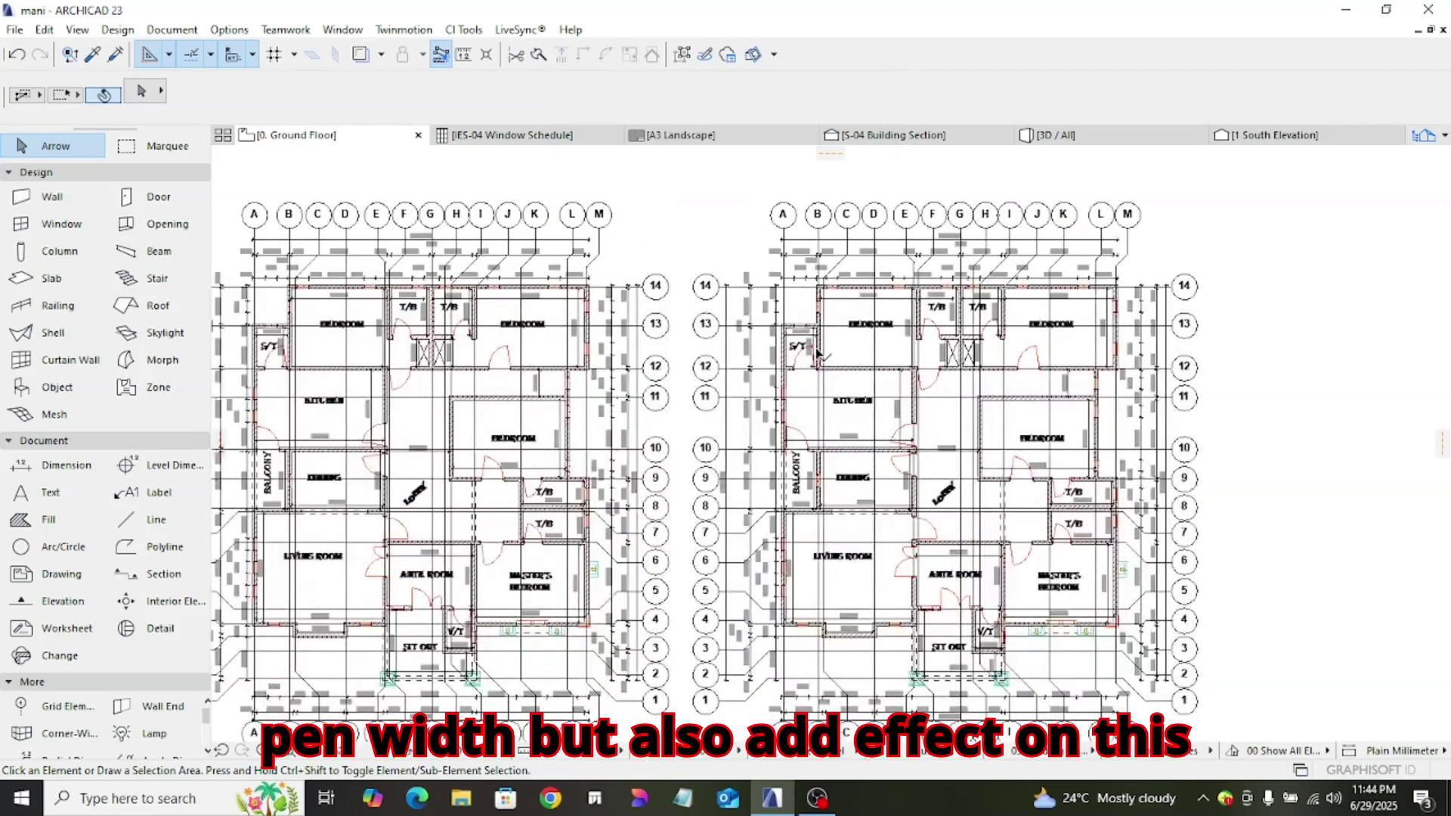
scroll(816, 353, down, 3)
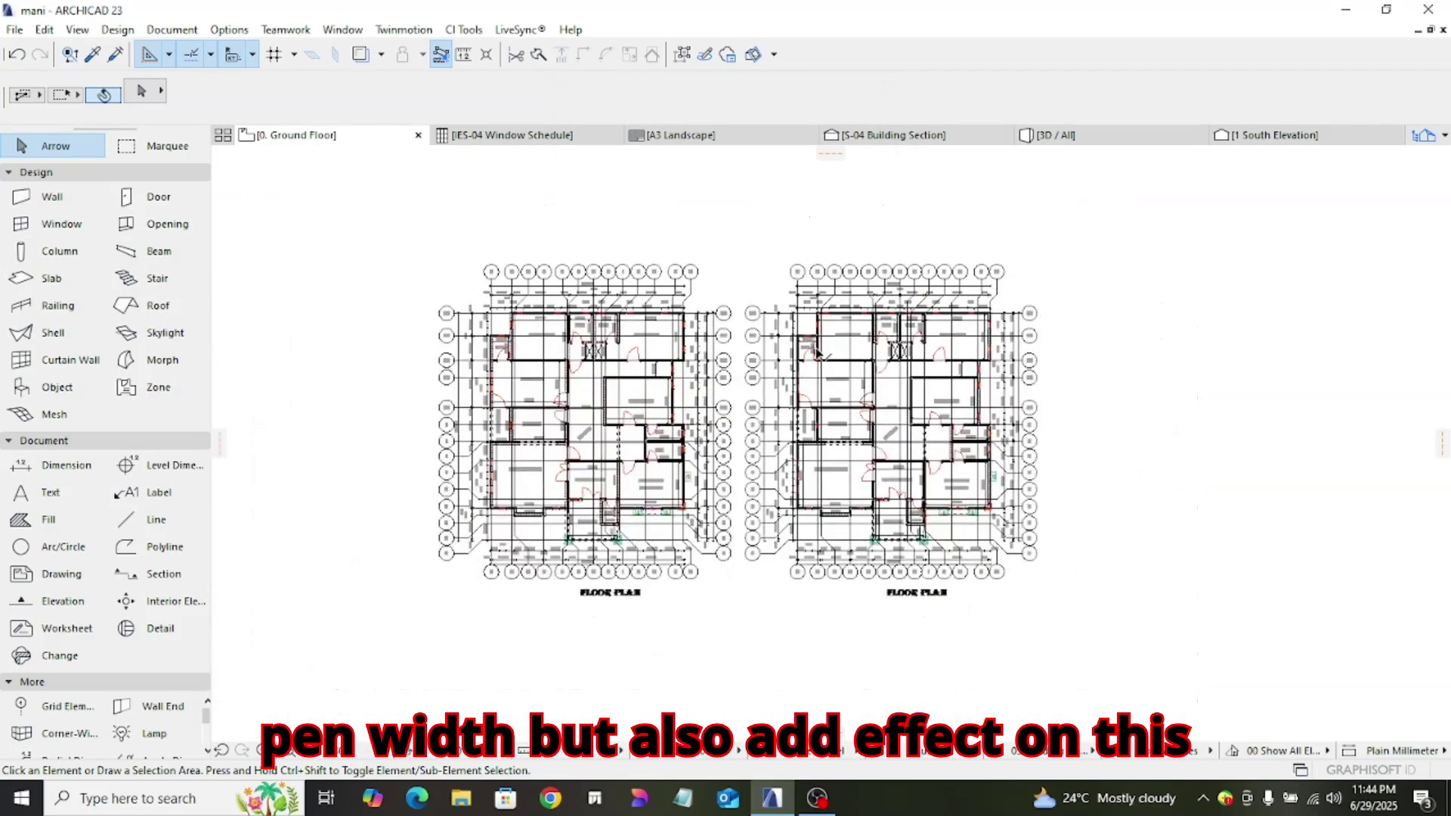
scroll(816, 353, up, 5)
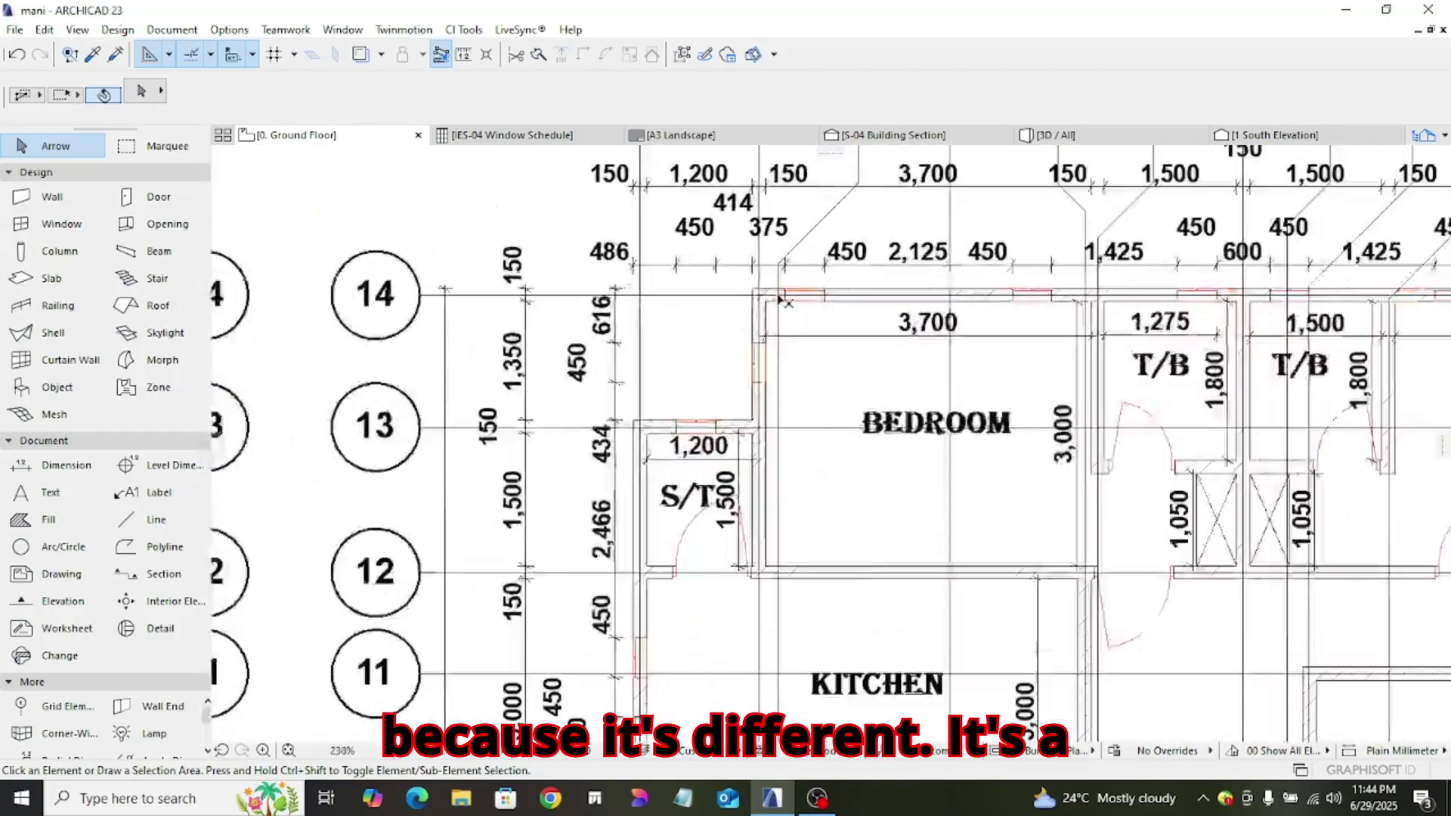
scroll(783, 300, up, 2)
scroll(782, 300, down, 3)
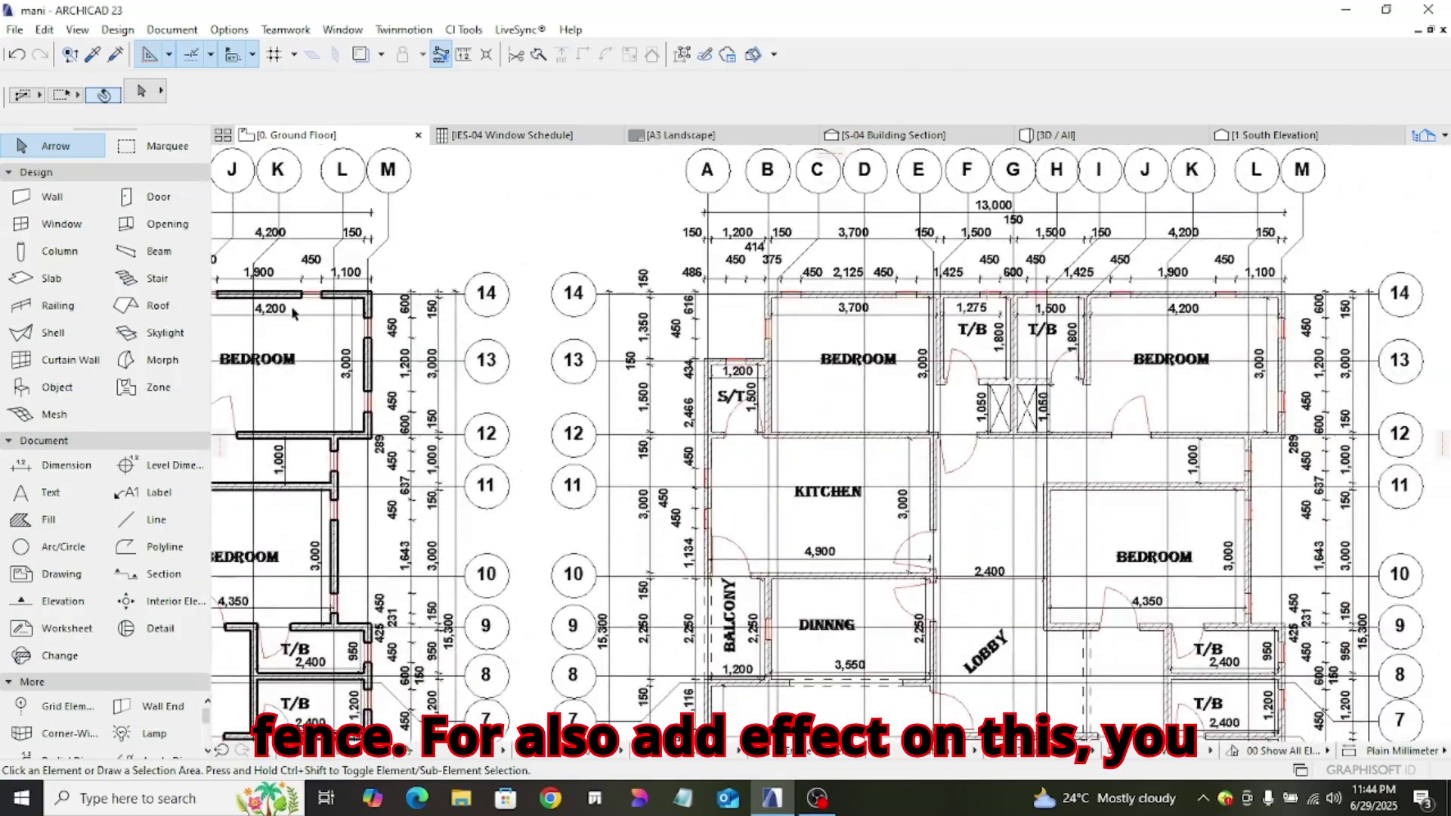
scroll(295, 314, down, 5)
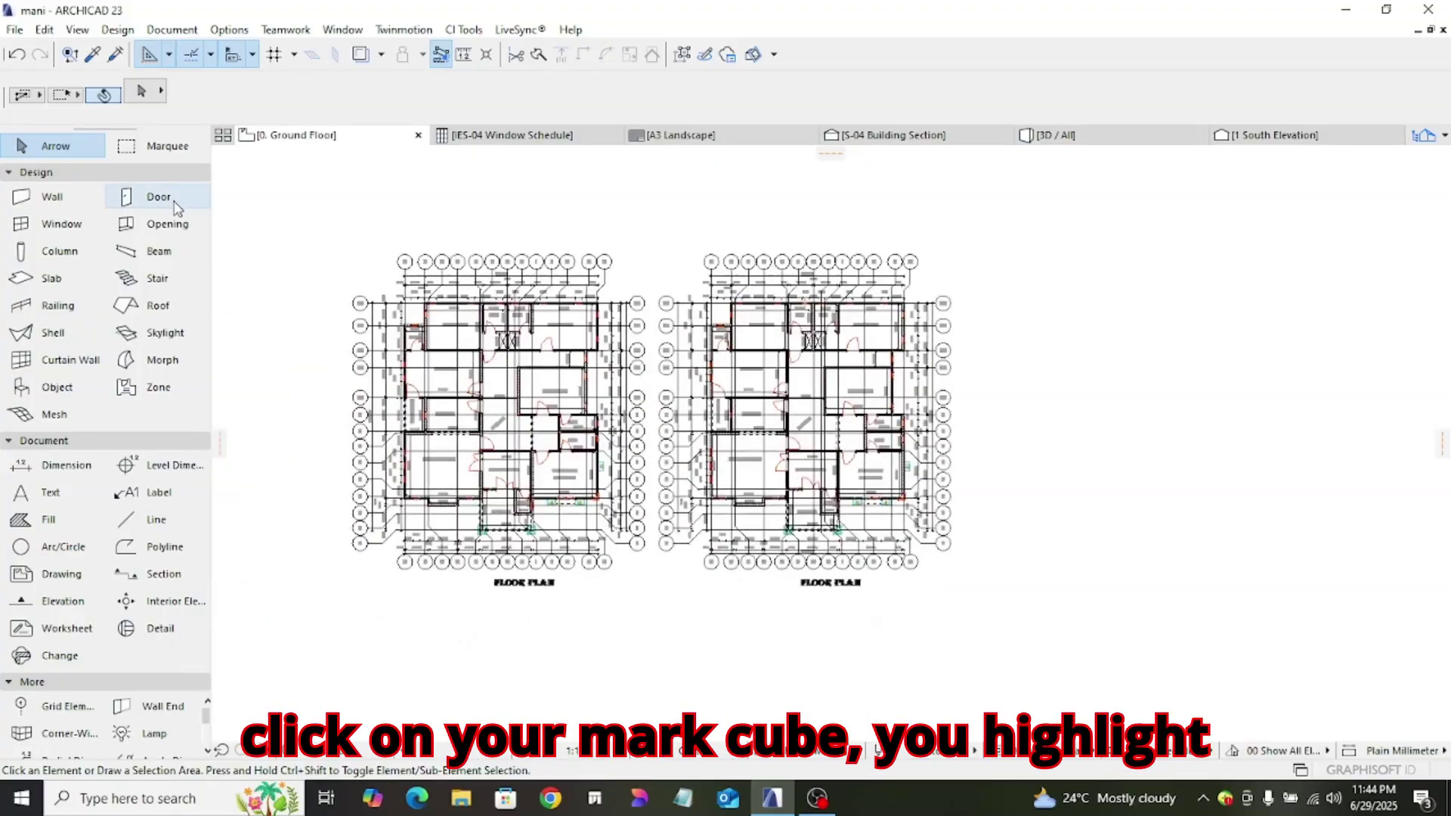
- Marquee the right floor plan and select its walls
click(155, 146)
click(708, 275)
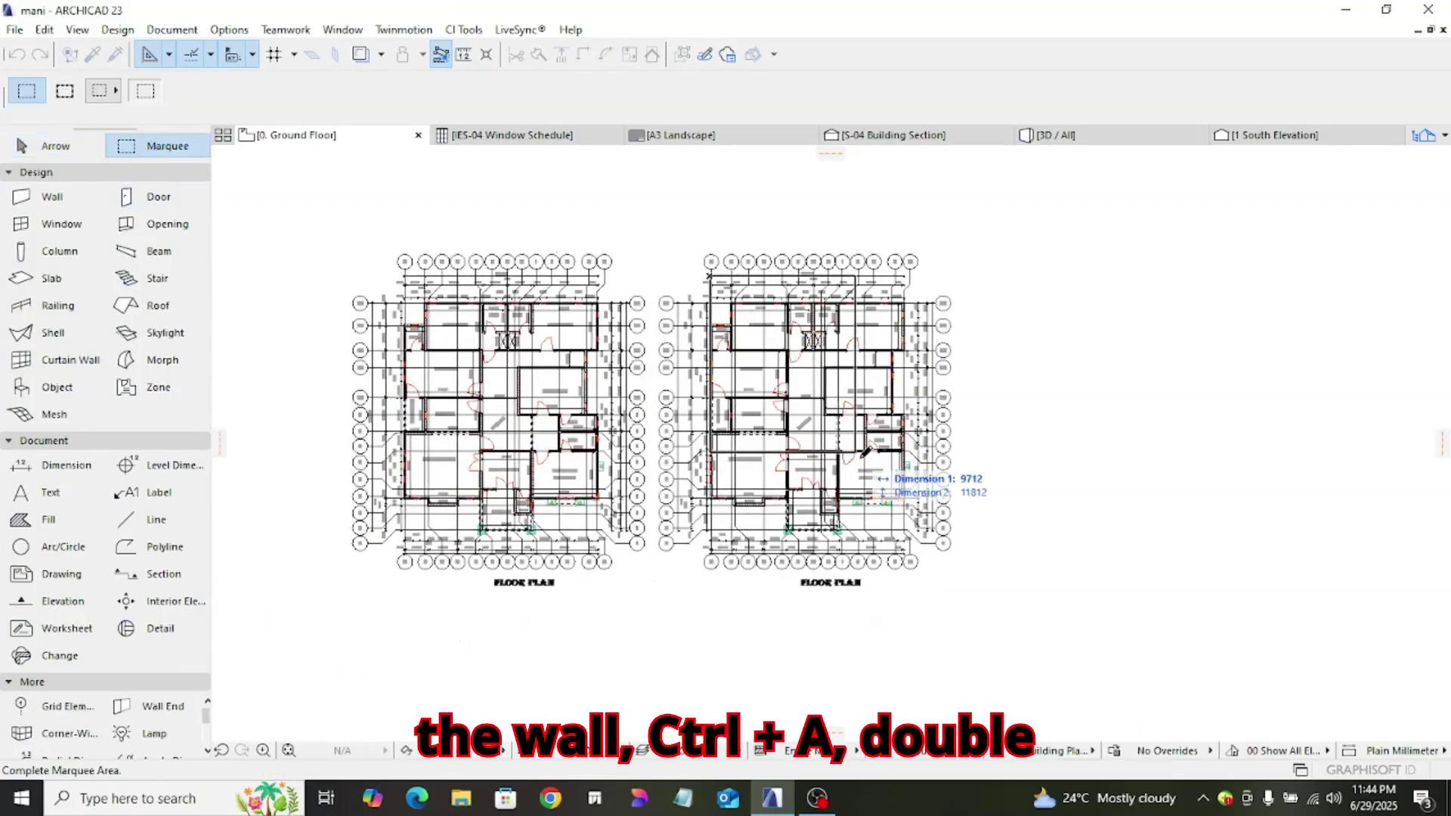
click(933, 530)
key(ctrl+a)
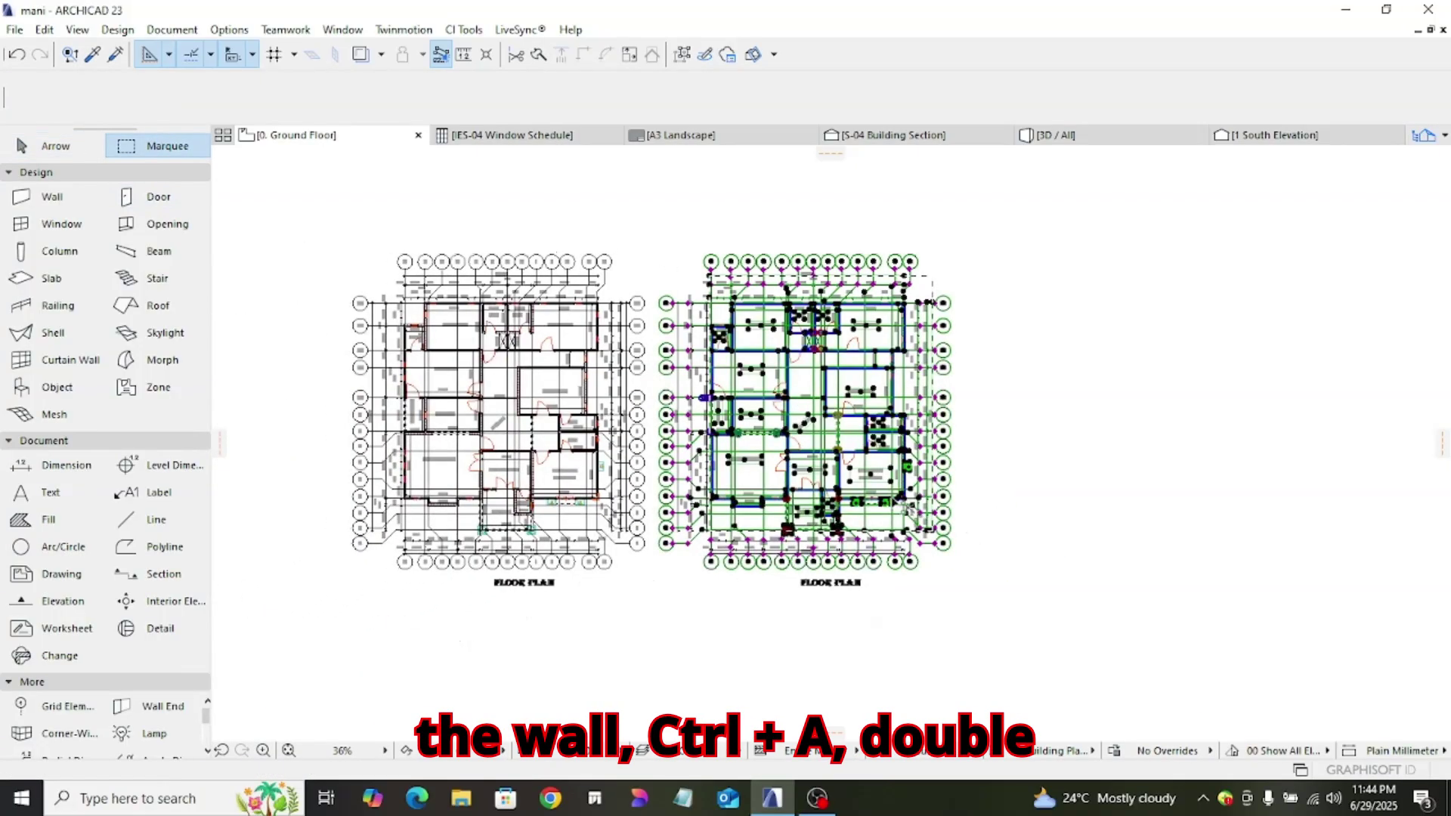
click(60, 203)
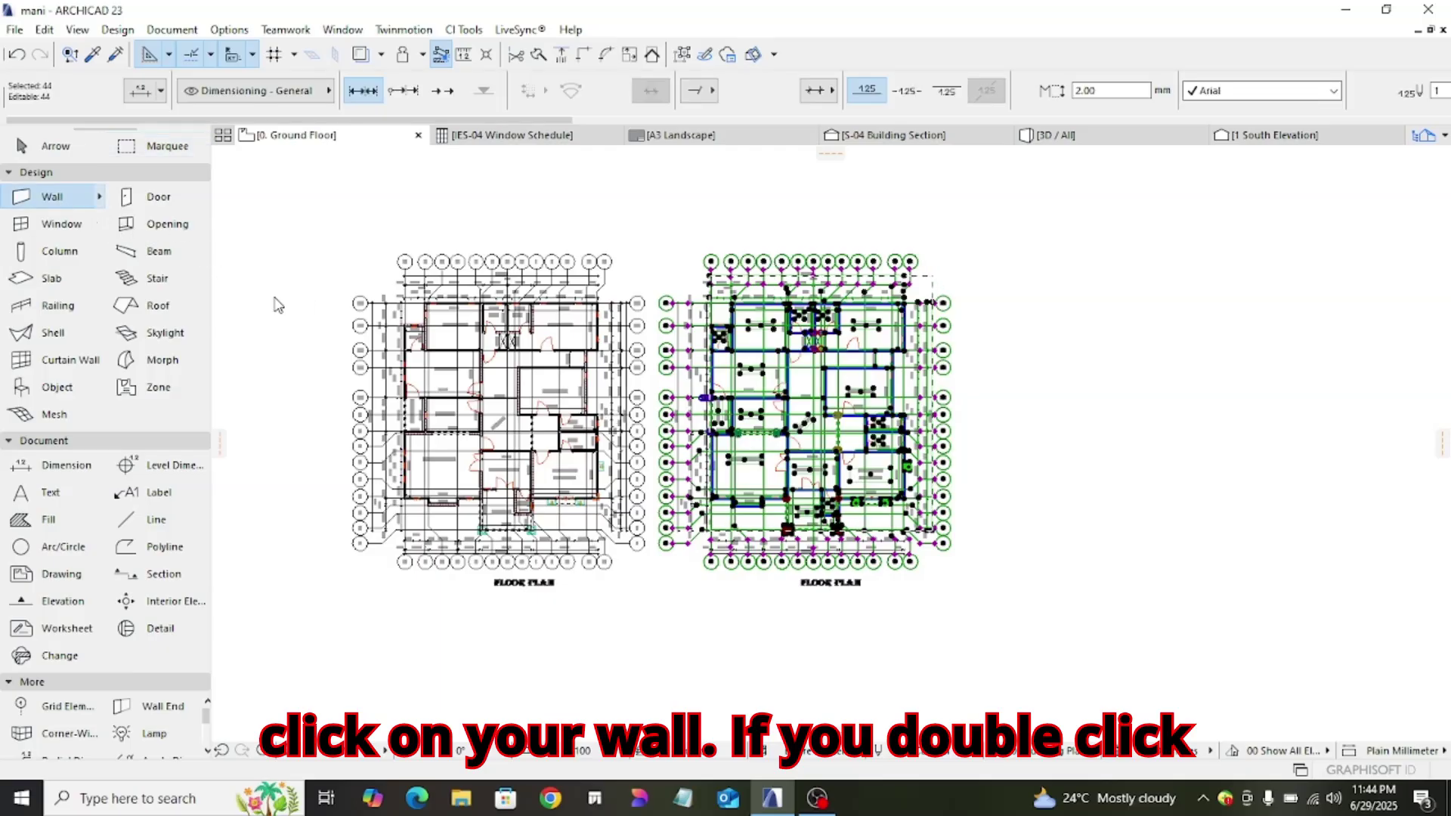
- Set the selected walls' Cut Line Pen to custom pen 60 (0.77 mm)
key(ctrl+t)
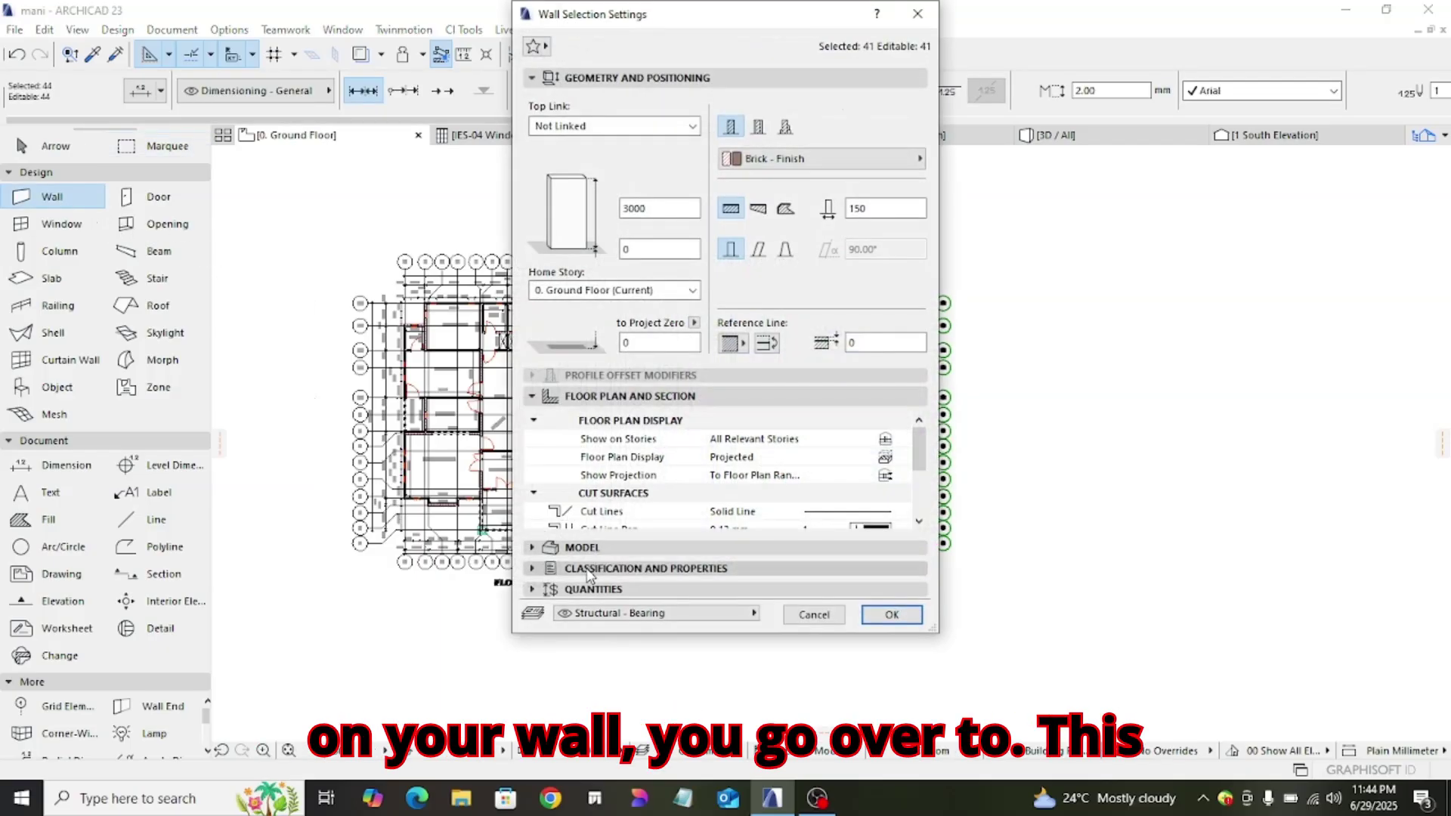
scroll(660, 475, down, 1)
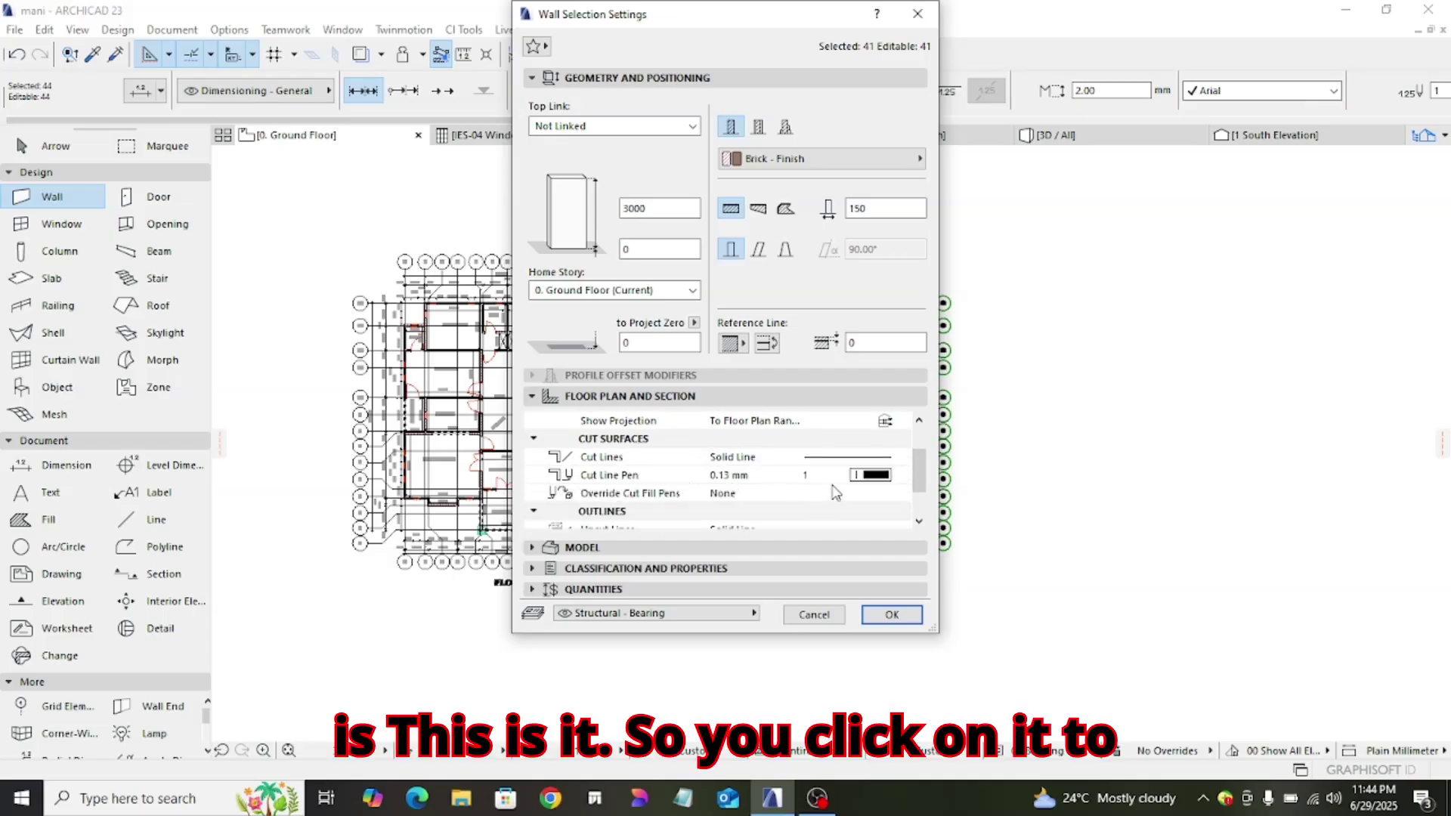
click(875, 476)
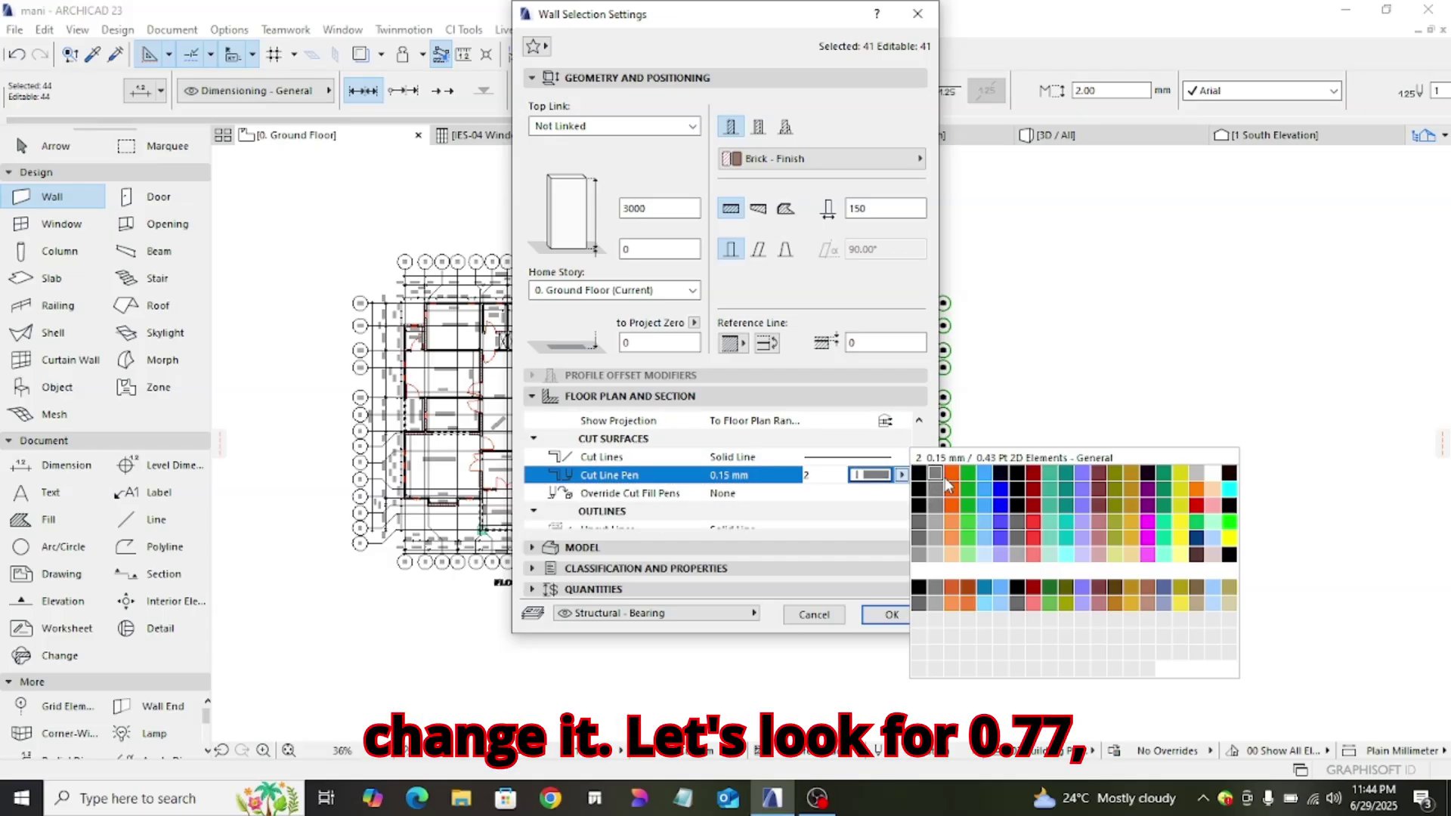
click(1002, 475)
click(1018, 476)
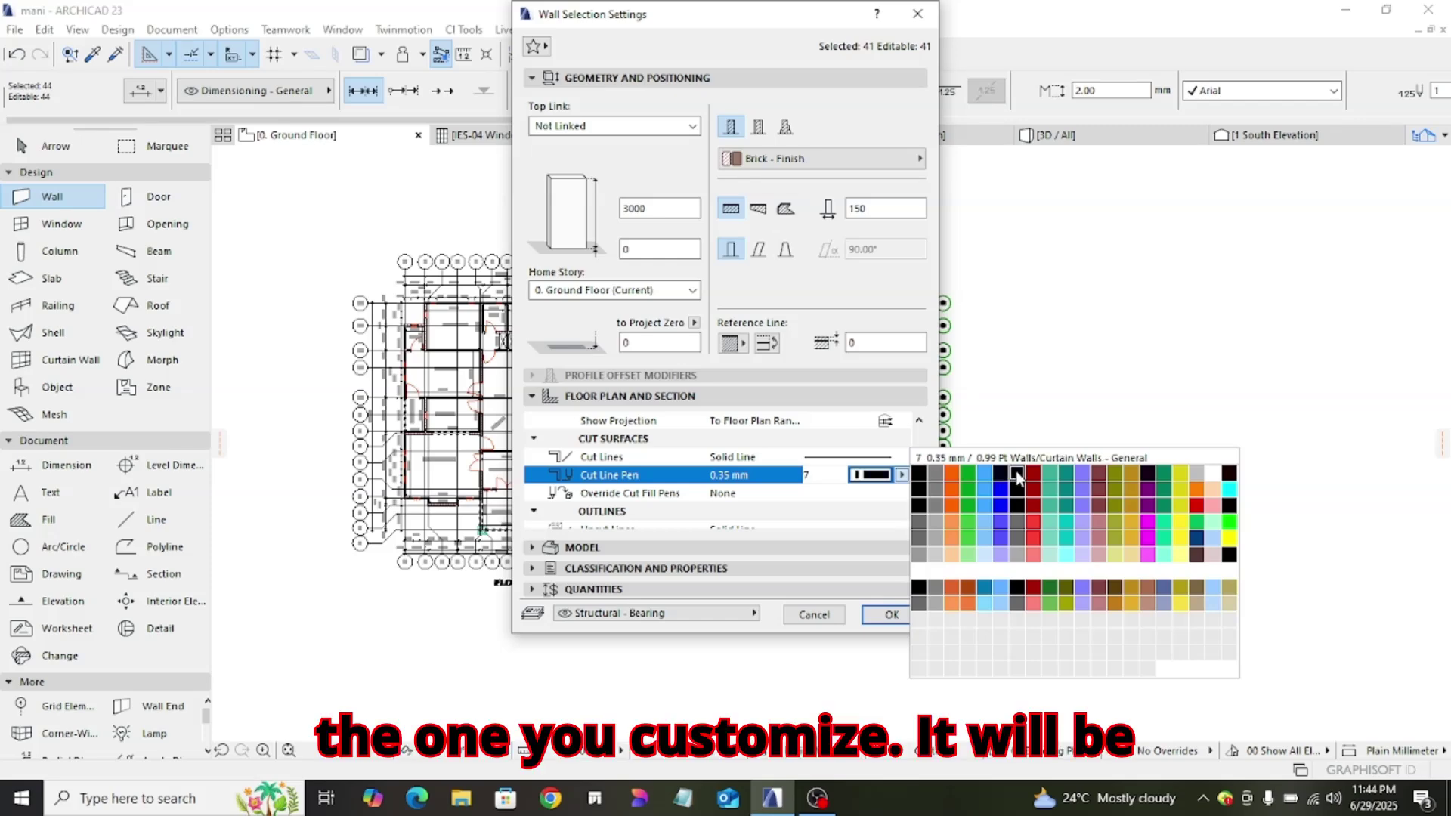
click(1020, 489)
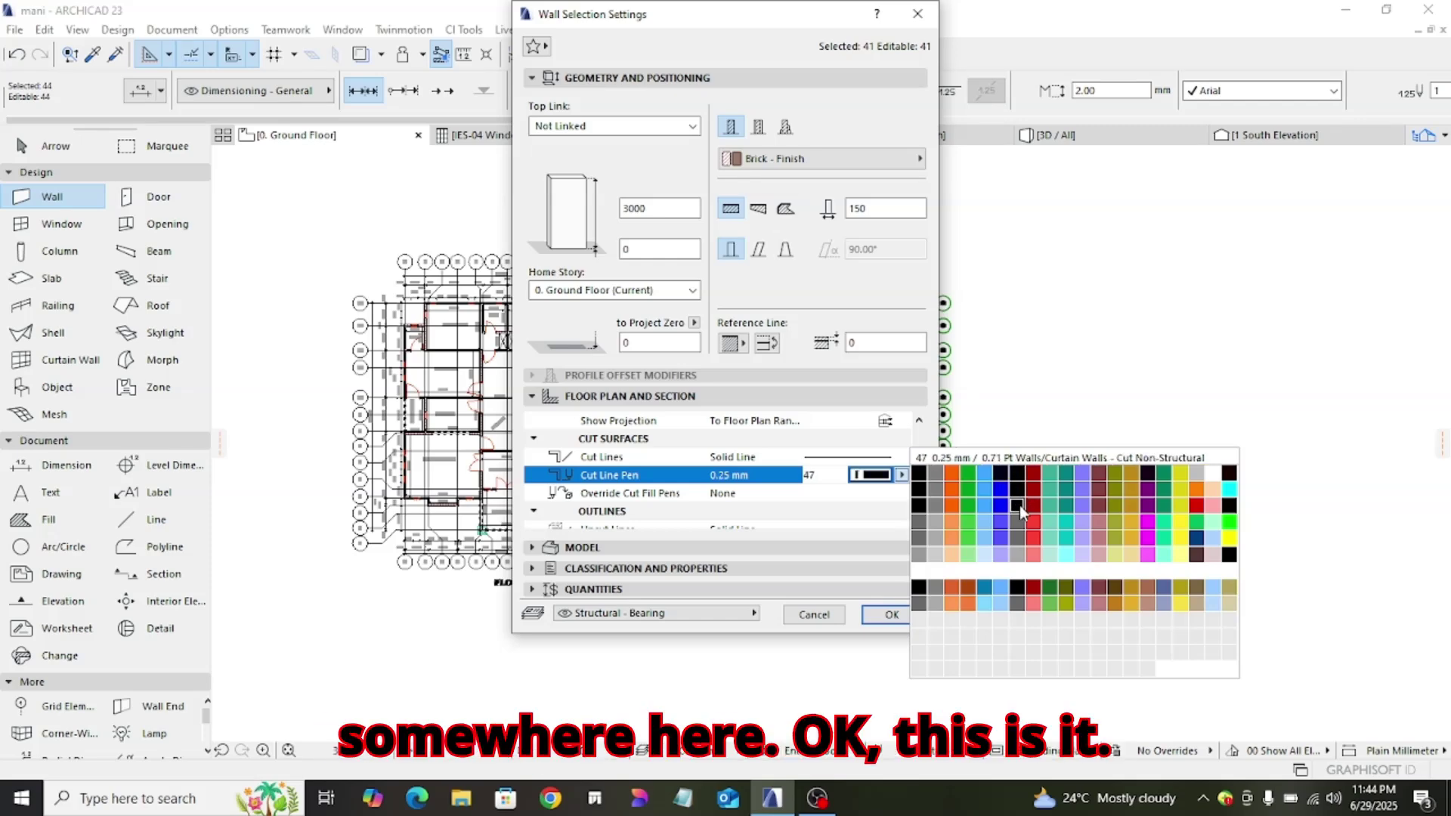
click(1228, 512)
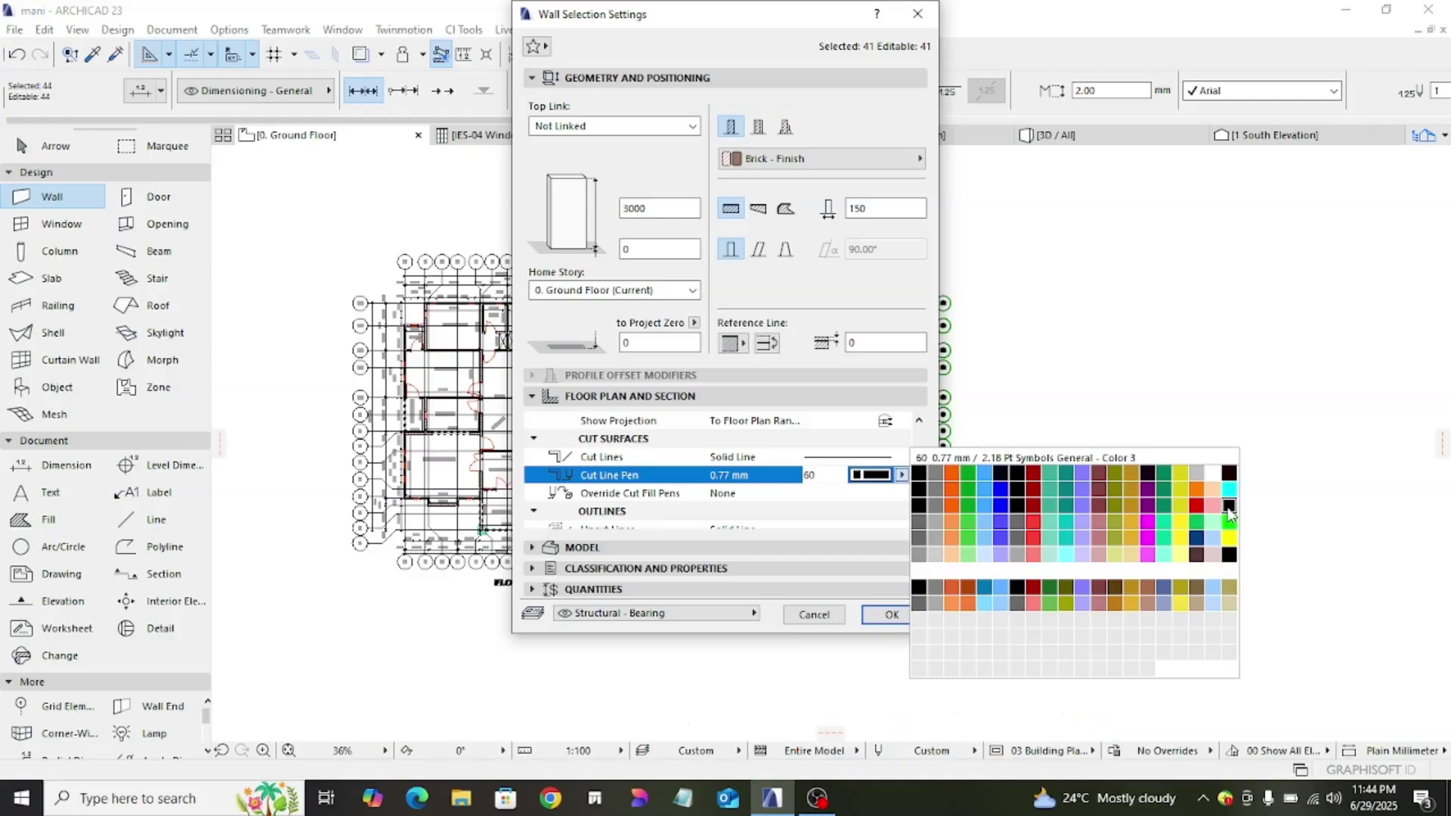
click(1229, 513)
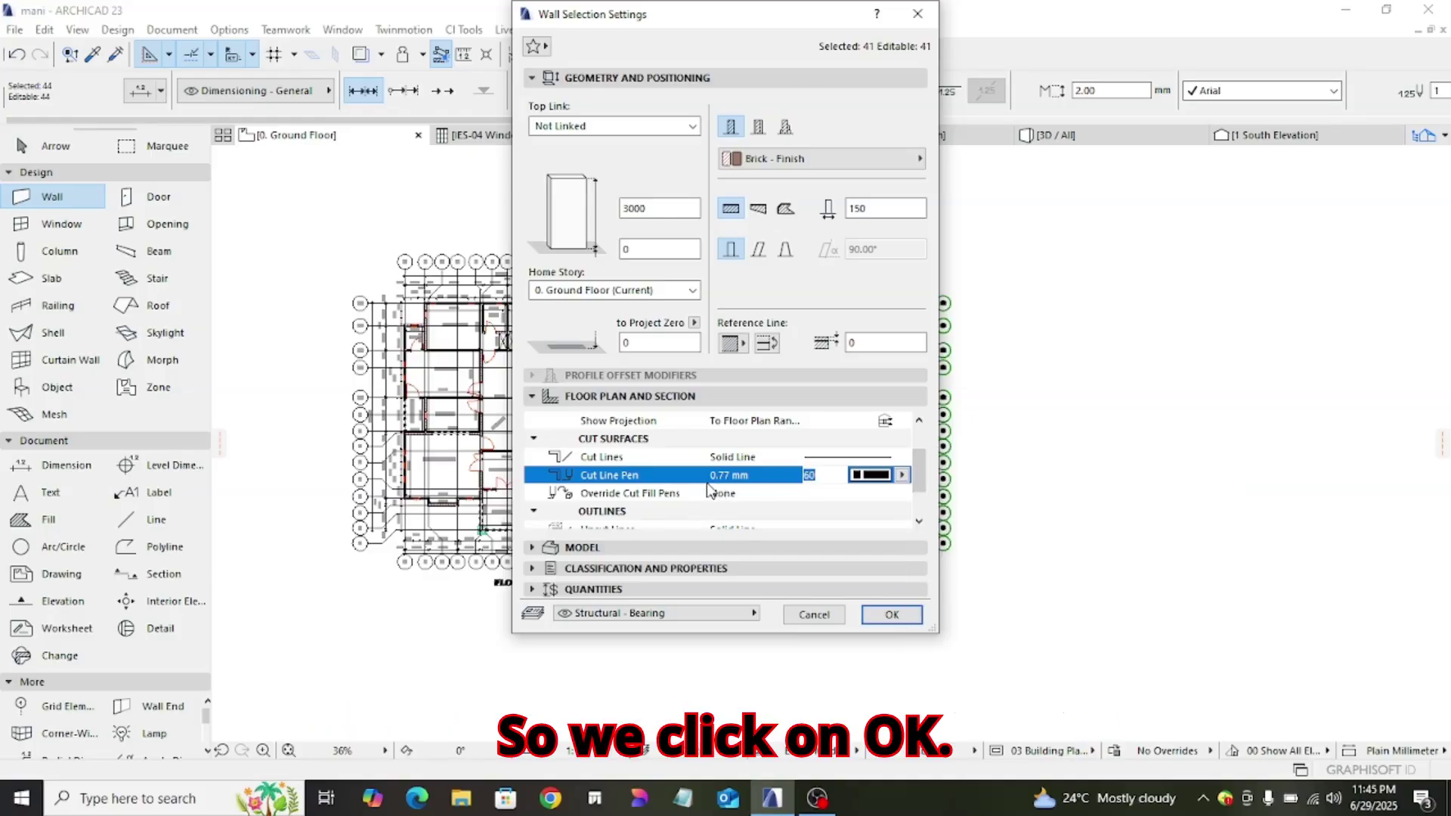
click(889, 615)
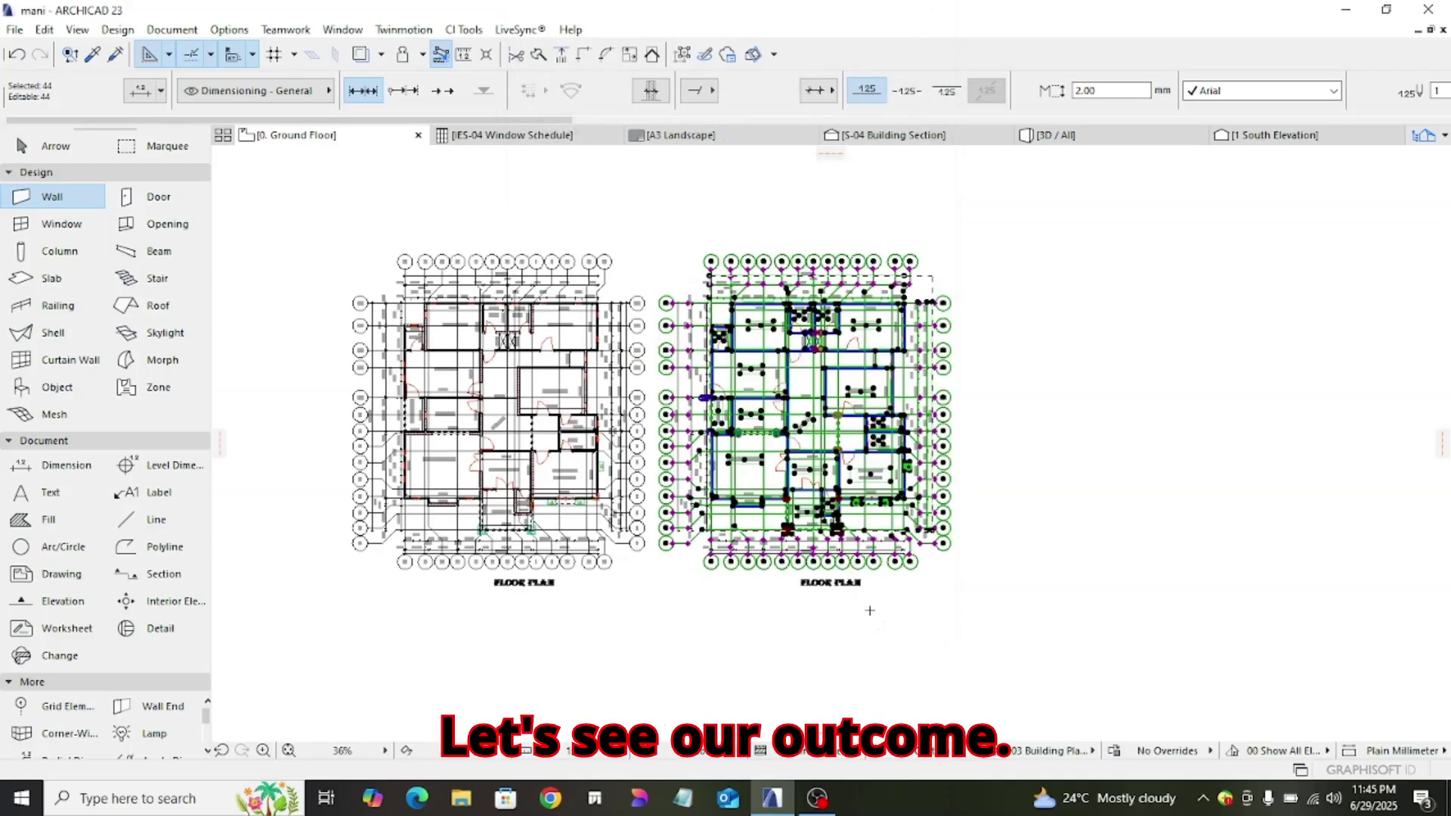
key(Escape)
scroll(743, 401, up, 3)
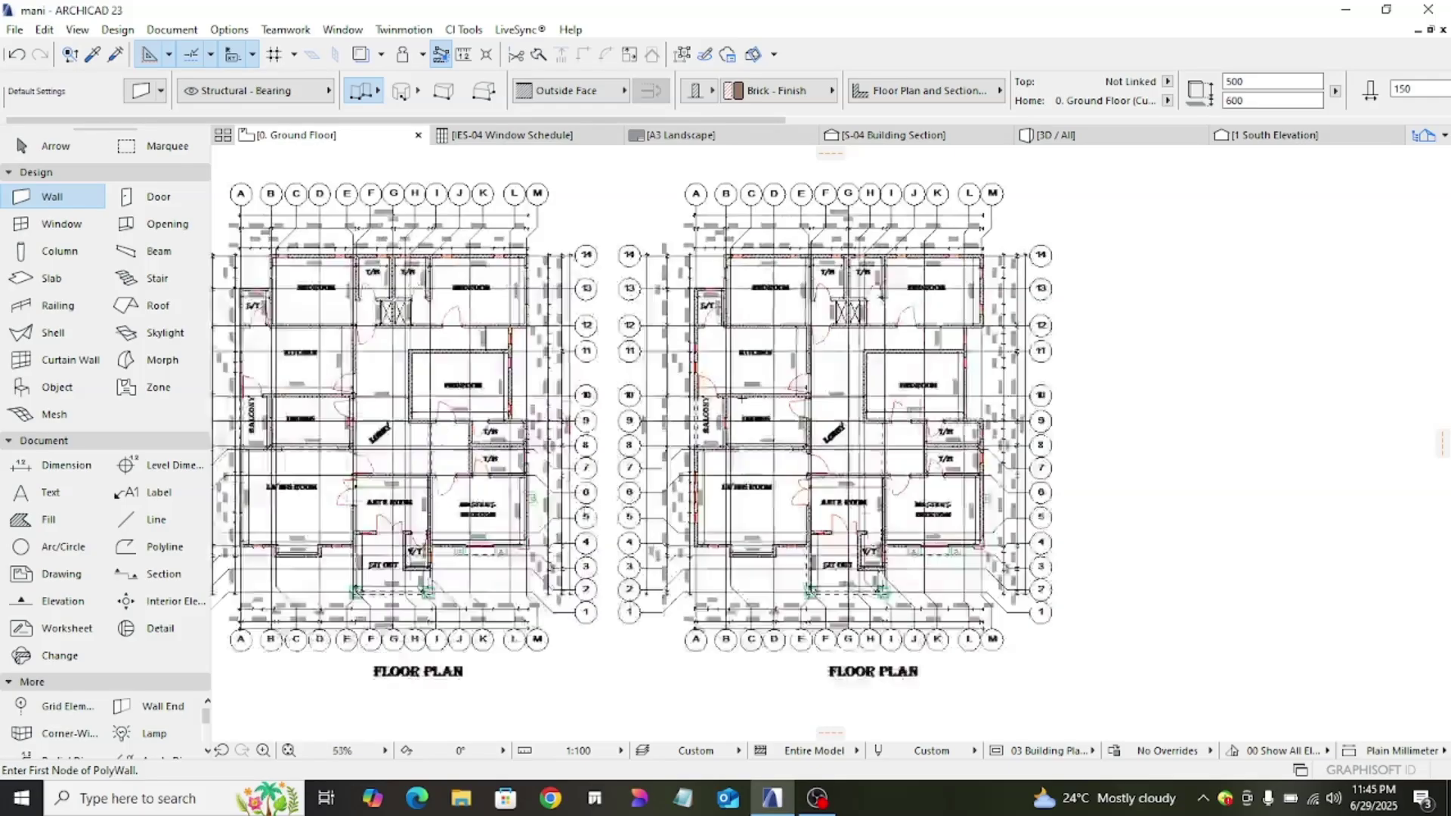
scroll(758, 398, up, 3)
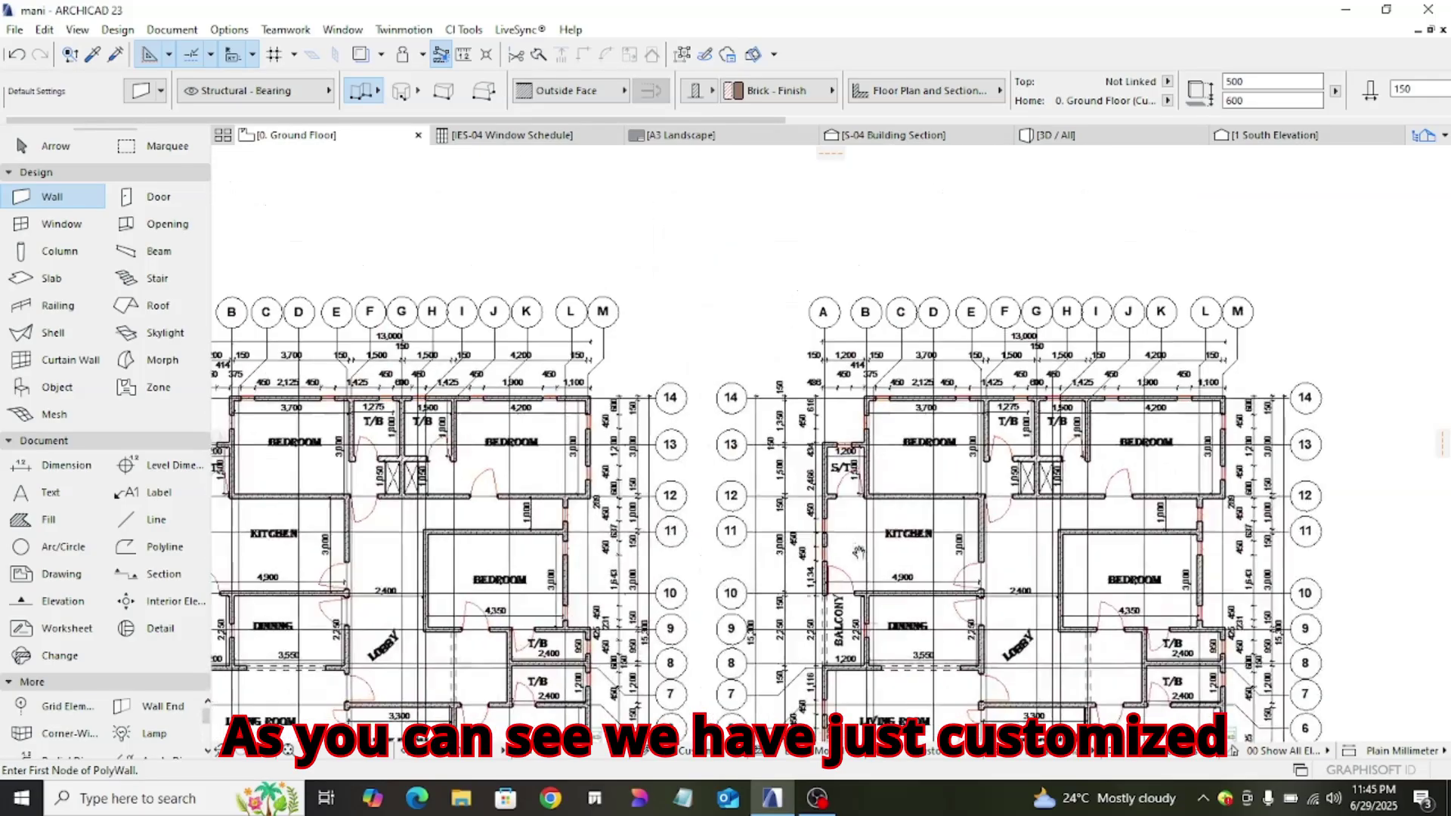
scroll(893, 406, down, 3)
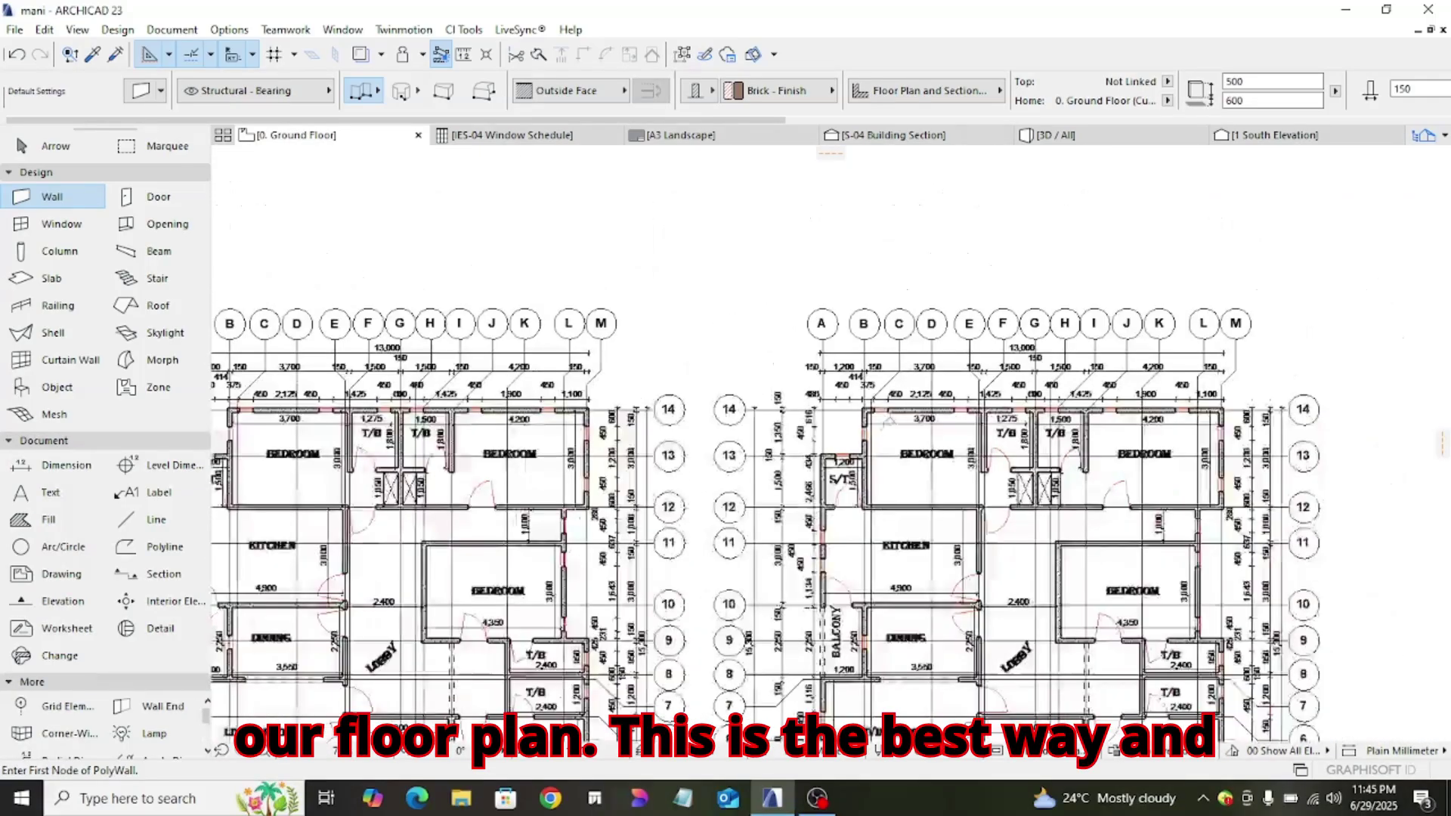
scroll(881, 431, up, 3)
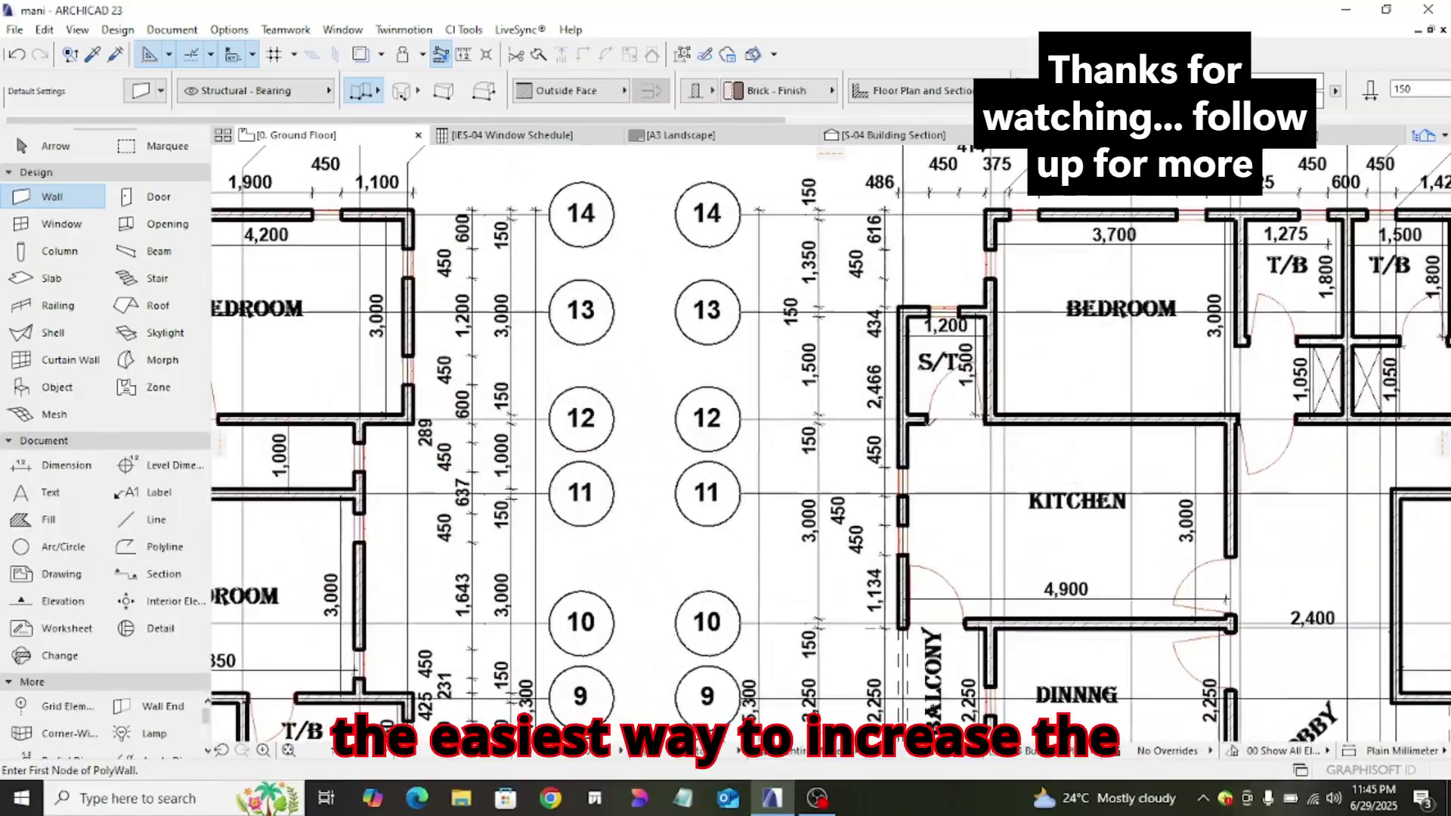
scroll(930, 425, up, 3)
scroll(900, 429, down, 3)
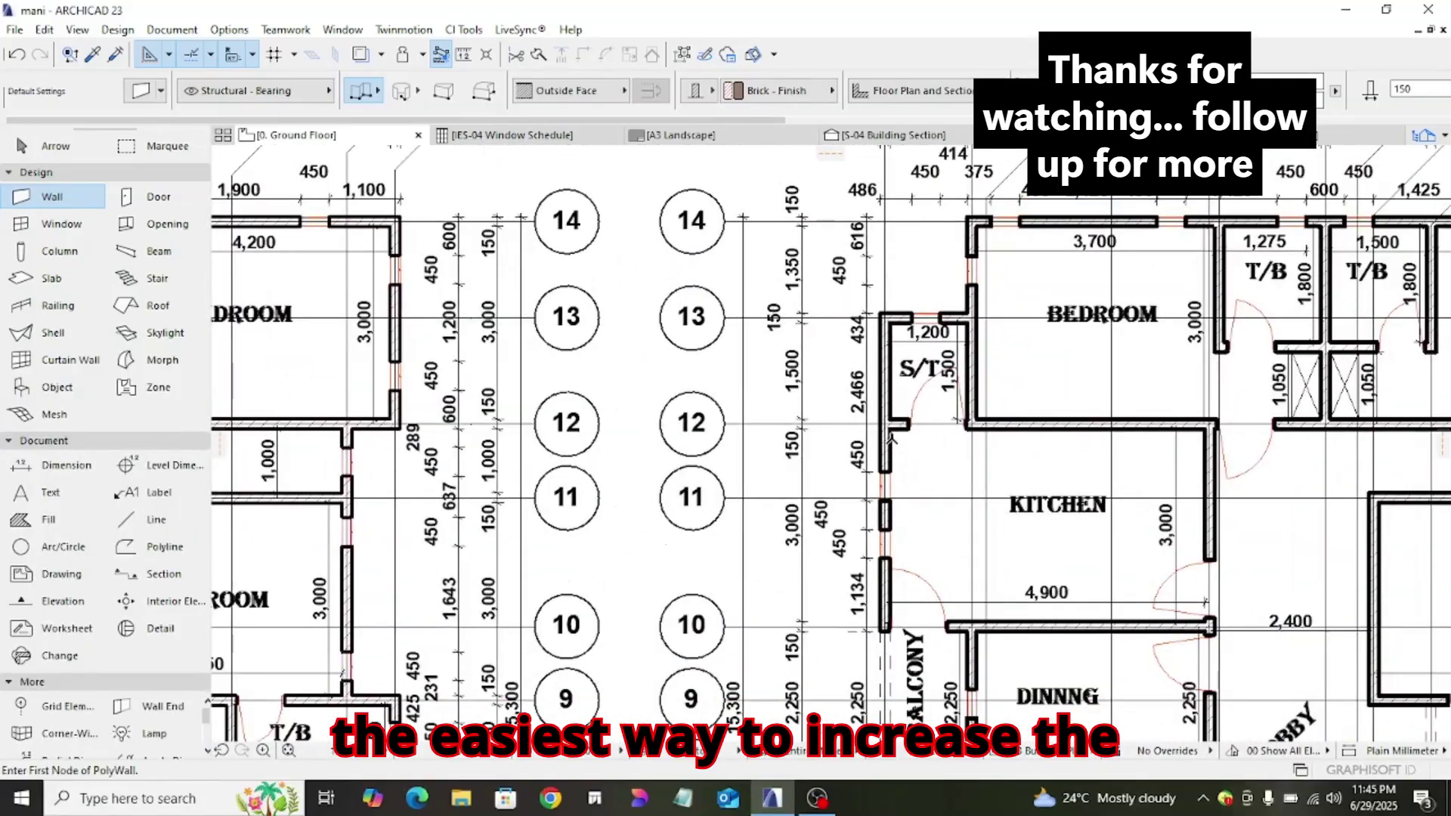
scroll(893, 438, down, 3)
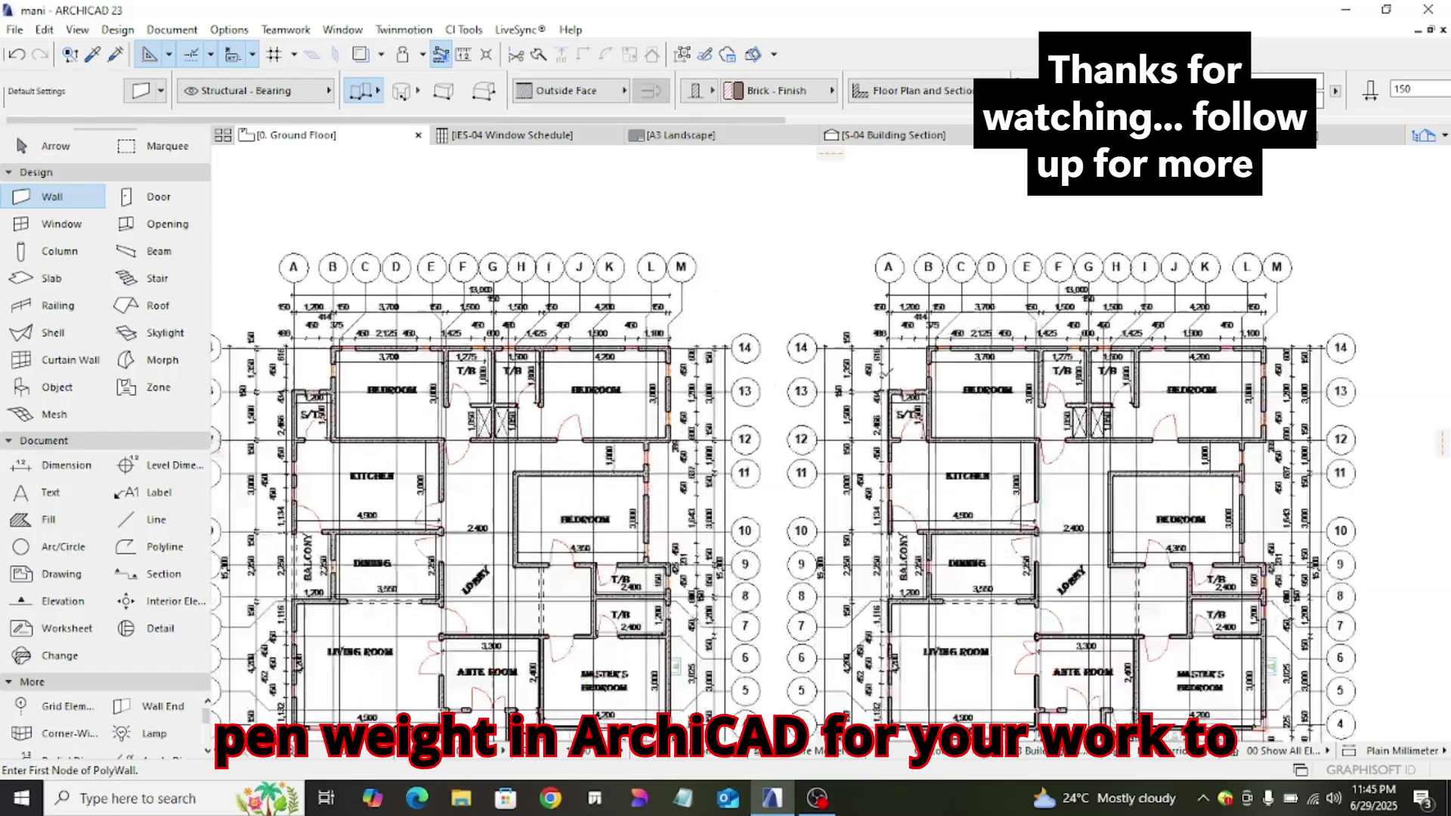
scroll(885, 381, up, 5)
scroll(872, 385, down, 8)
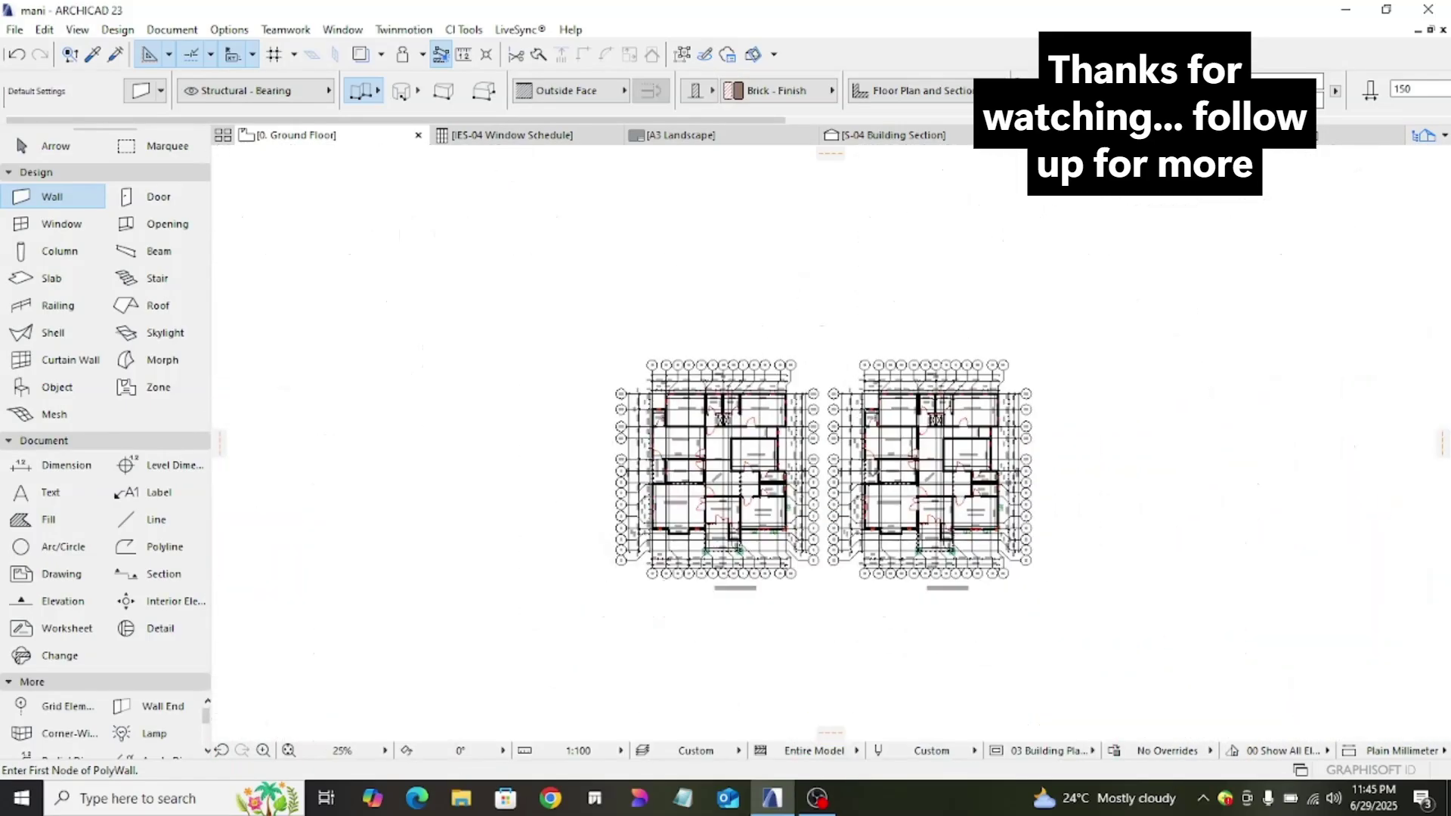
key(Escape)
scroll(572, 469, down, 4)
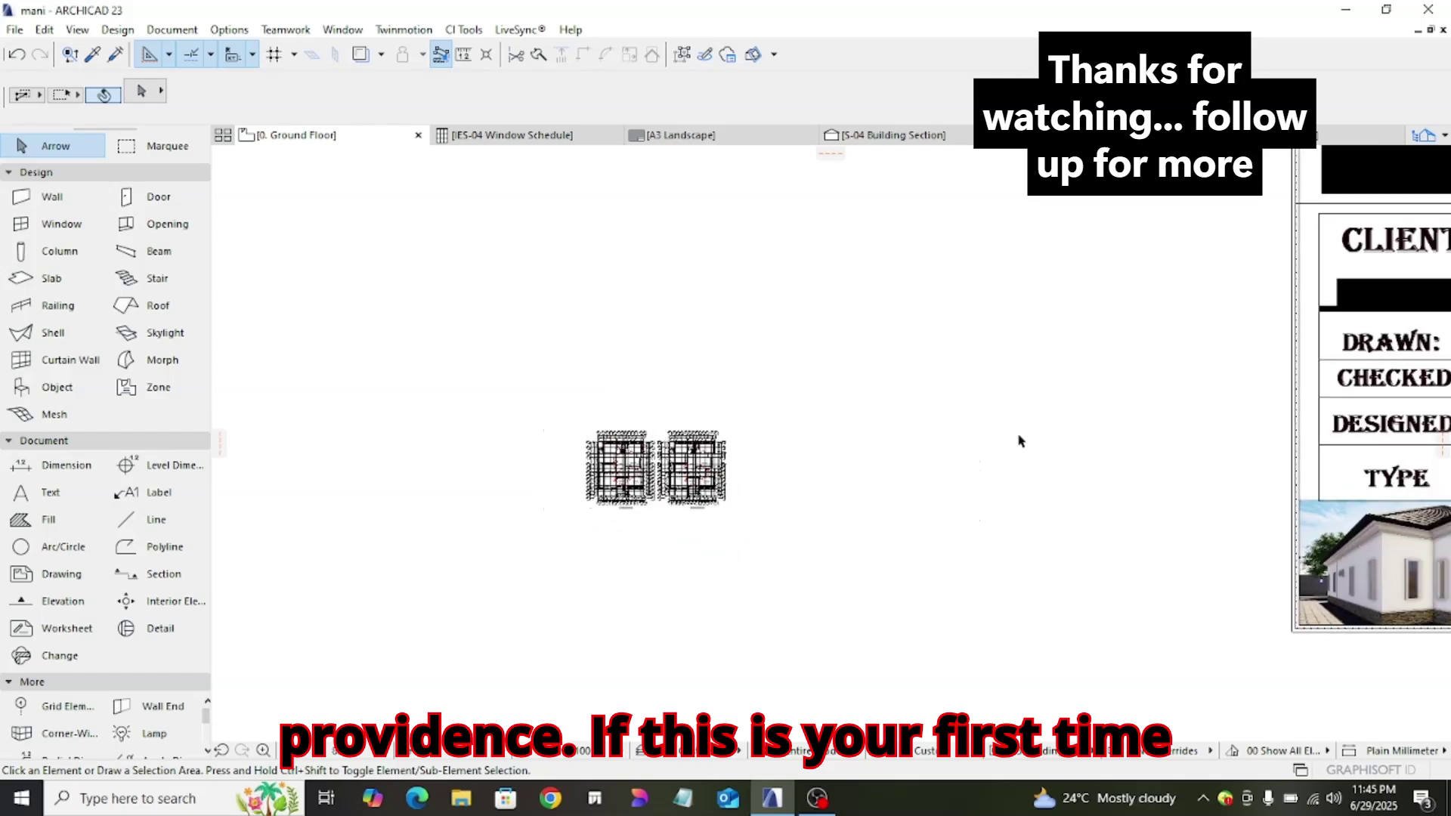
scroll(983, 446, down, 3)
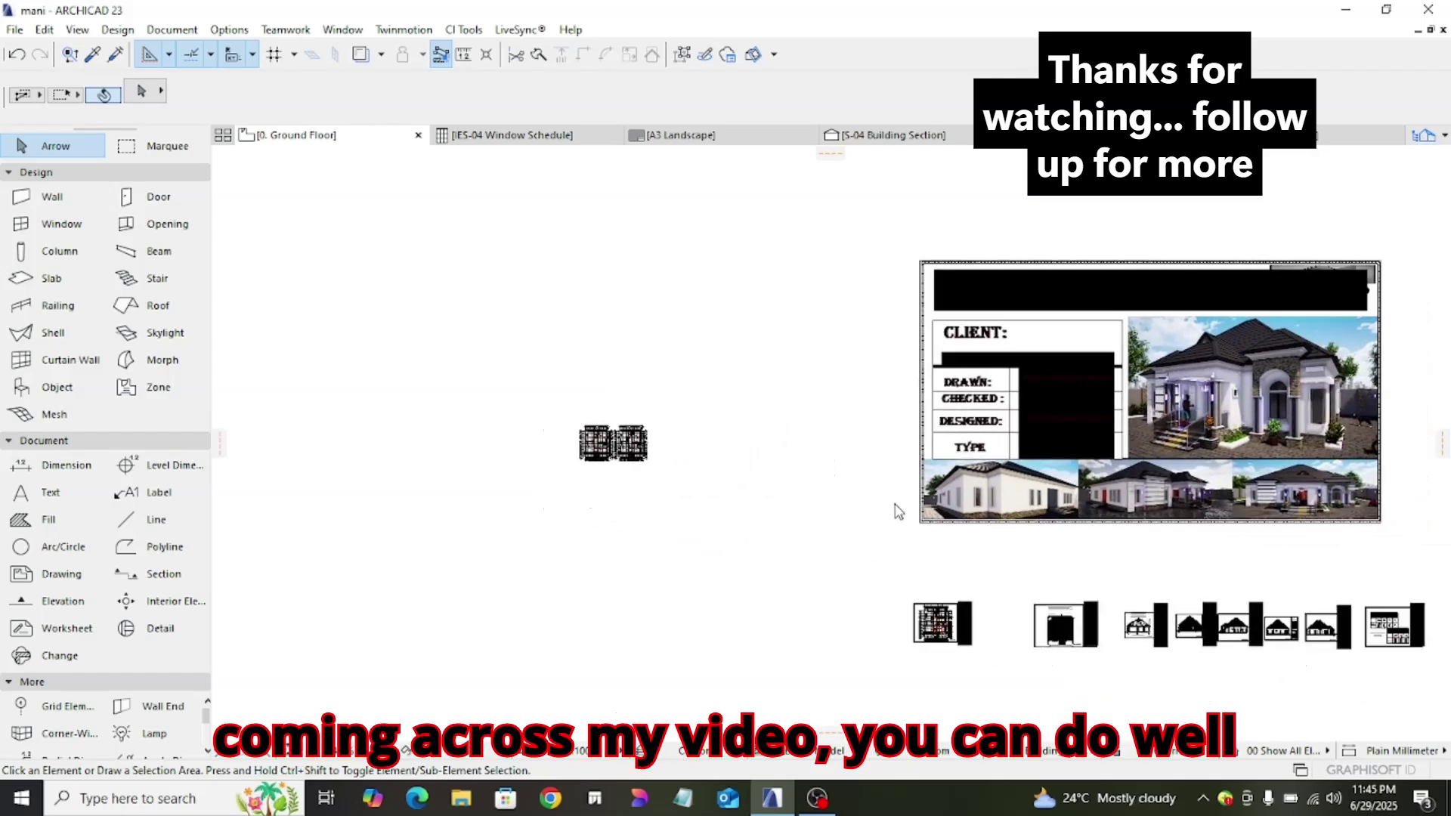
scroll(1000, 518, up, 5)
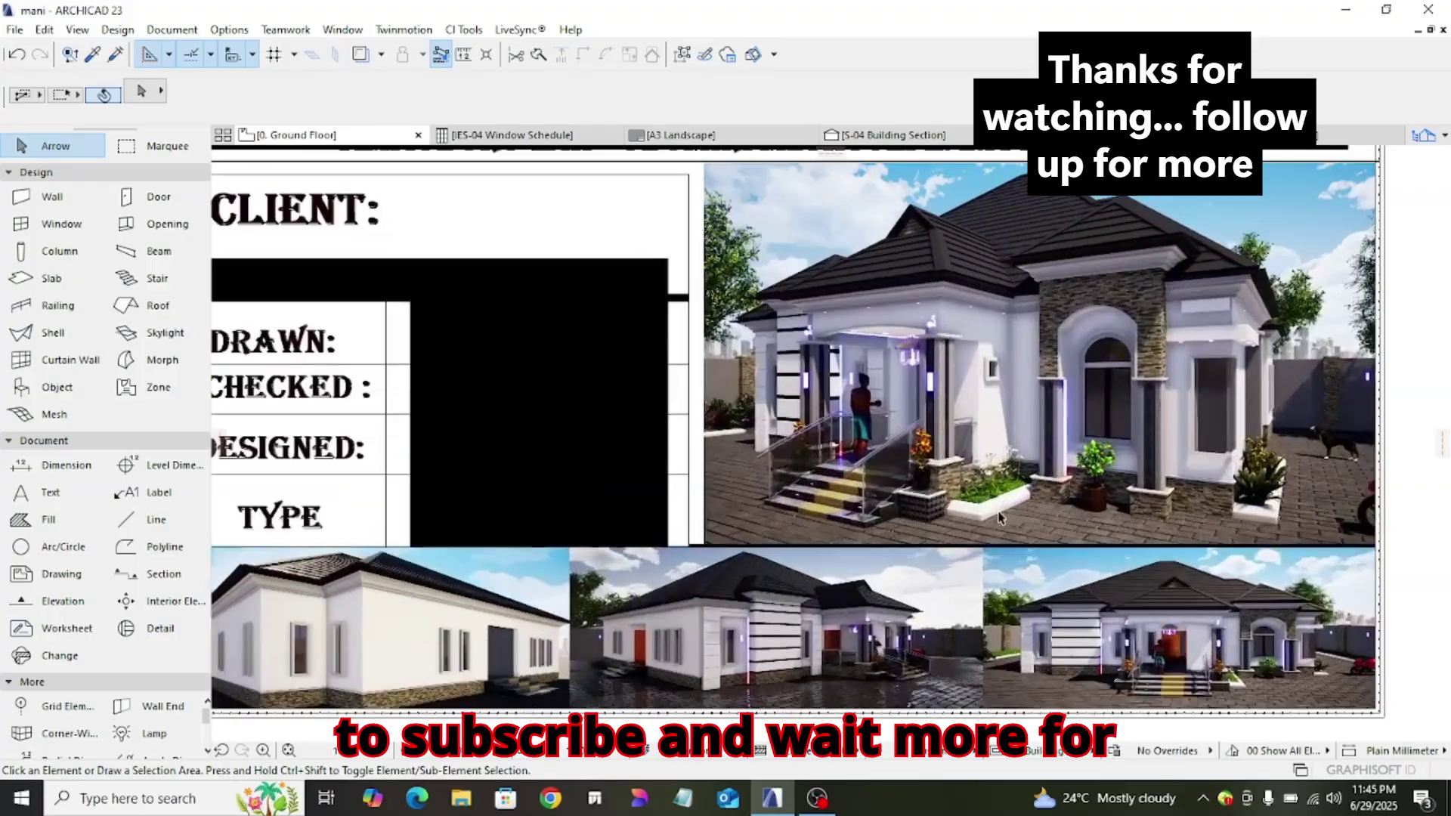
scroll(1000, 518, down, 6)
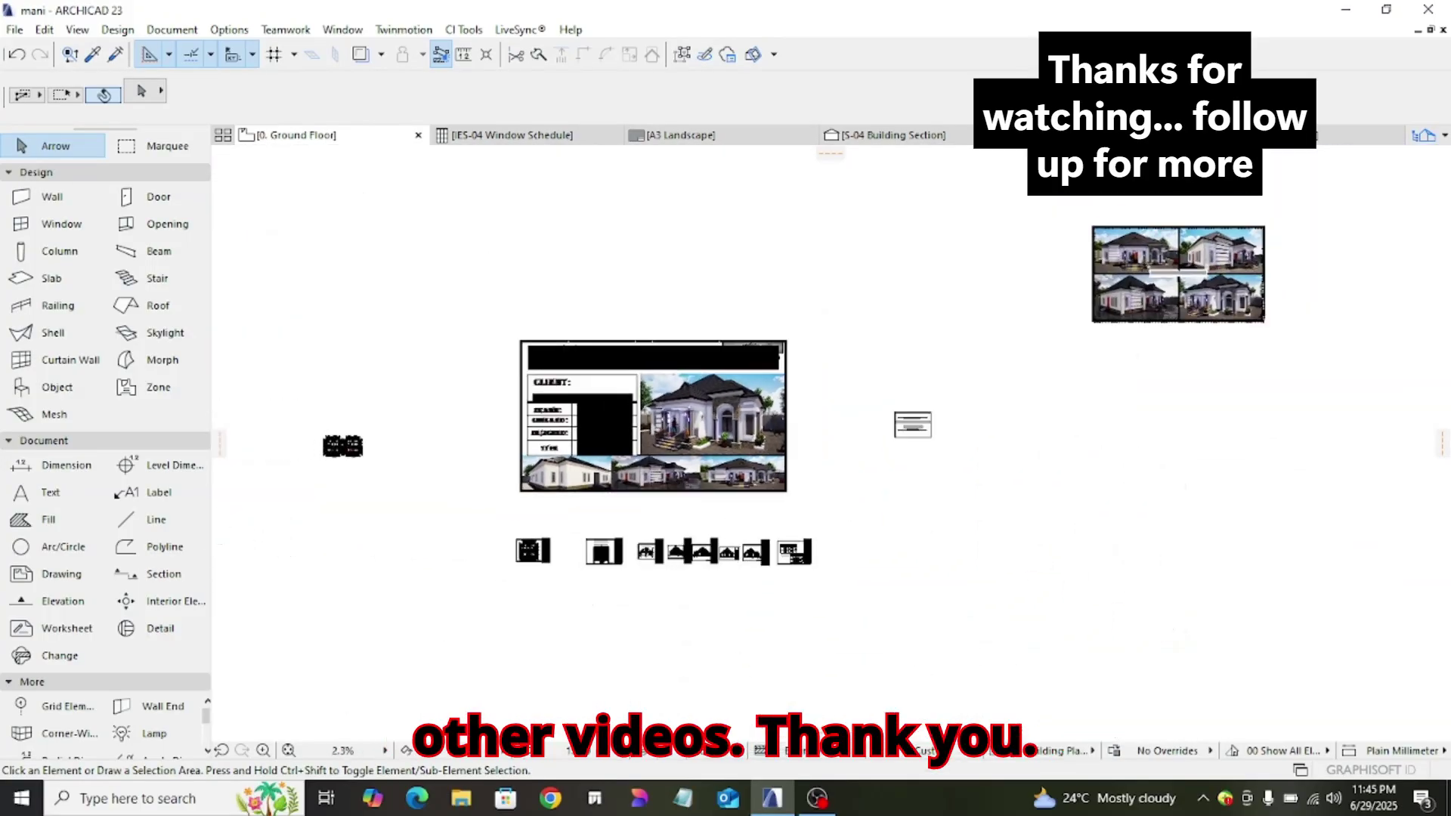